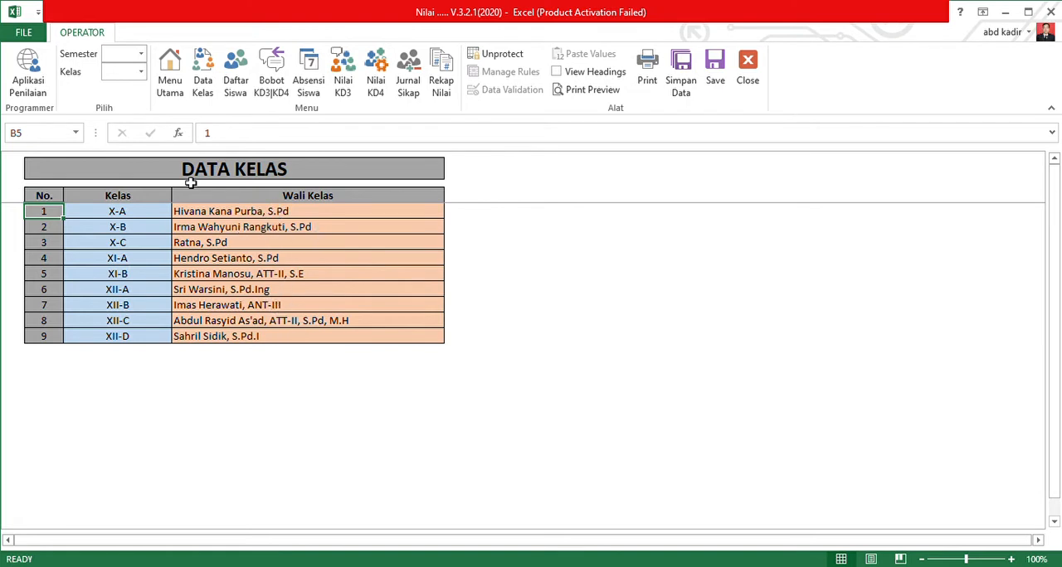
Open the Menu Utama sheet, set the semester to 1 (Satu), and return to it after viewing Data Kelas.
{"action": "left_click", "coordinate": [170, 71]}
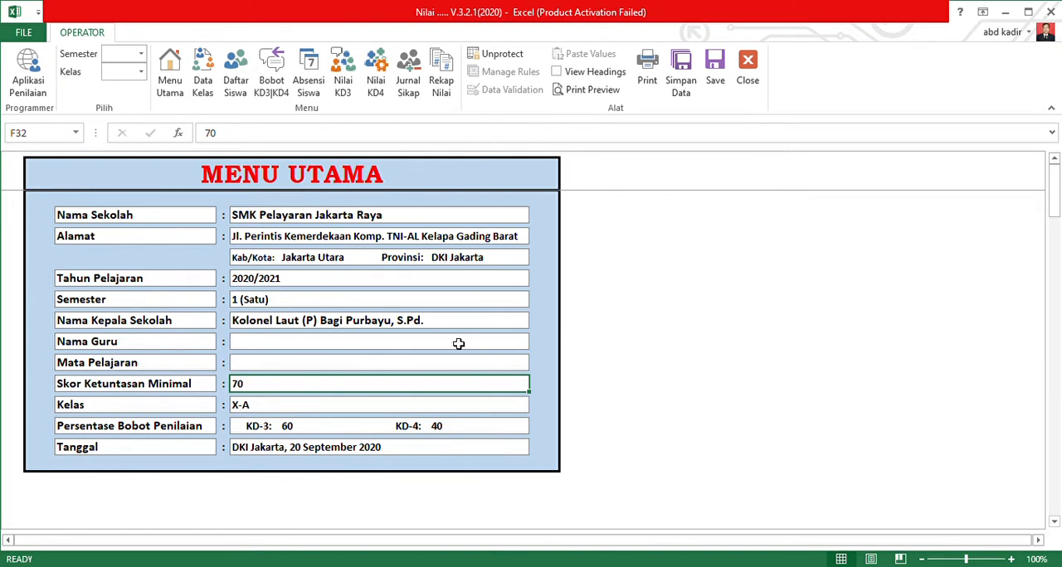
{"action": "left_click", "coordinate": [142, 55]}
{"action": "left_click", "coordinate": [160, 92]}
{"action": "left_click", "coordinate": [207, 63]}
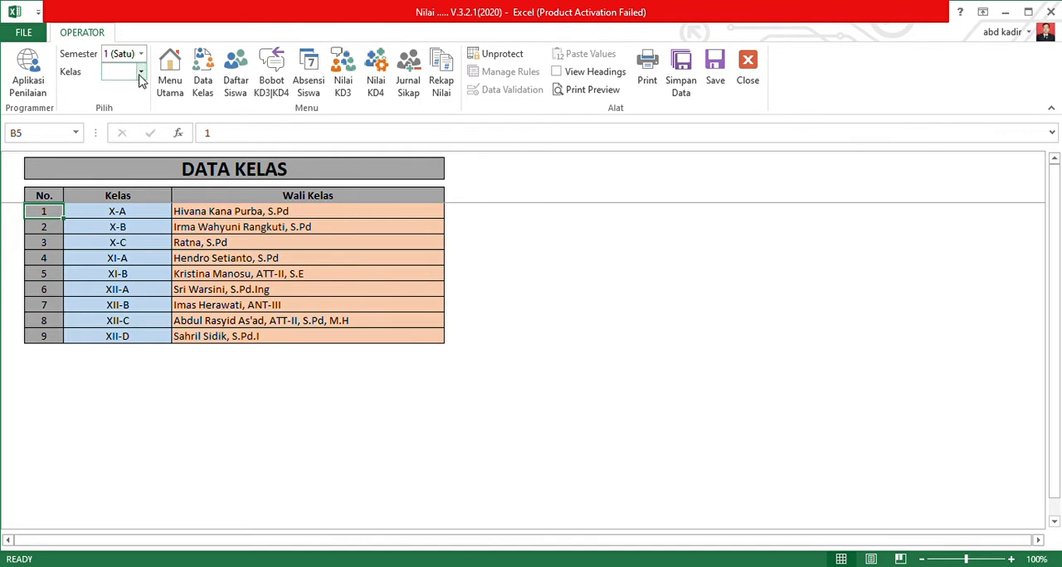
{"action": "left_click", "coordinate": [169, 83]}
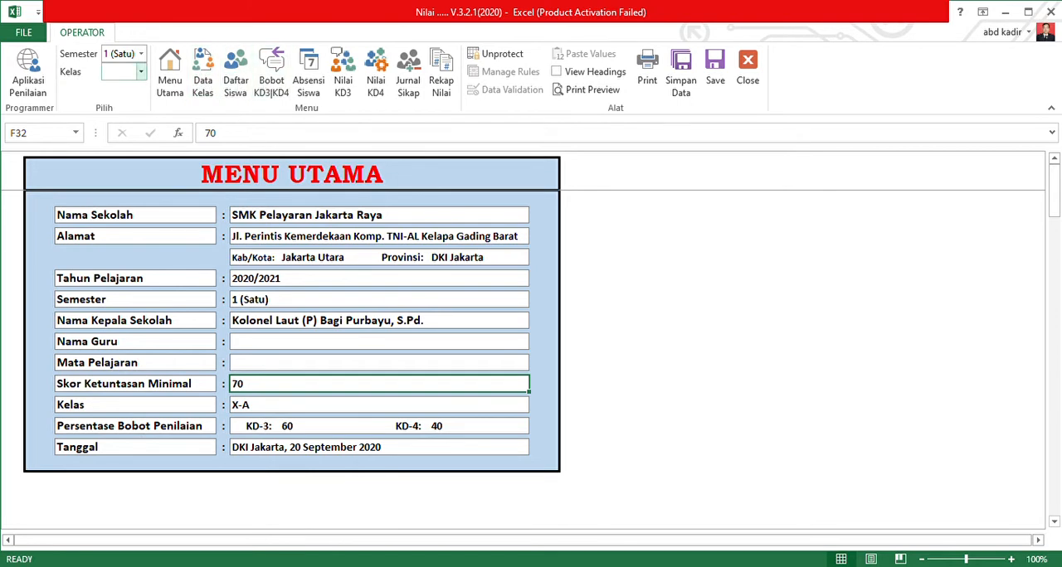
Review the school name, address, school year and semester fields on Menu Utama.
{"action": "left_click", "coordinate": [140, 75]}
{"action": "left_click", "coordinate": [494, 54]}
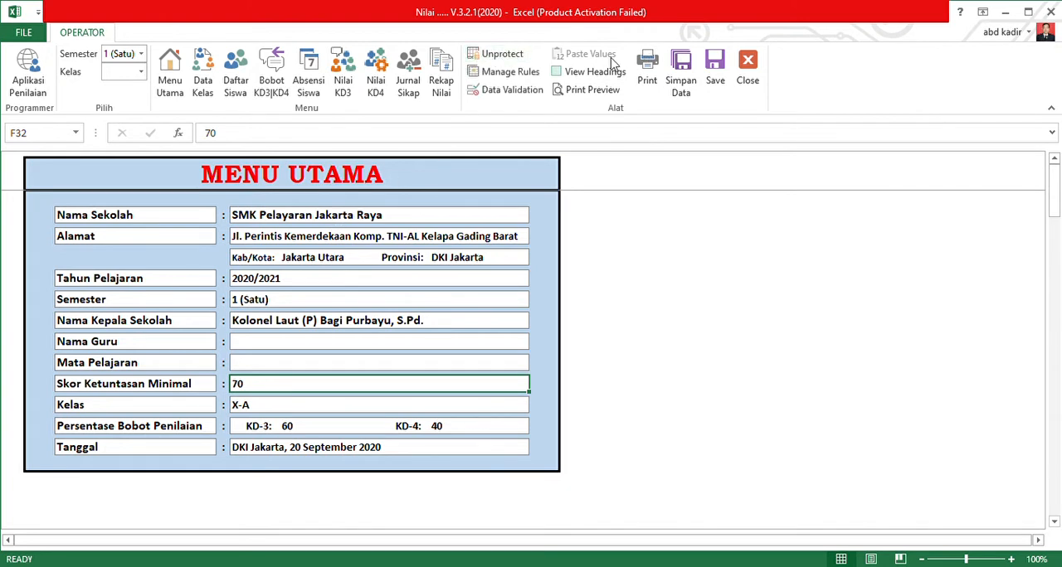
{"action": "left_click", "coordinate": [284, 218]}
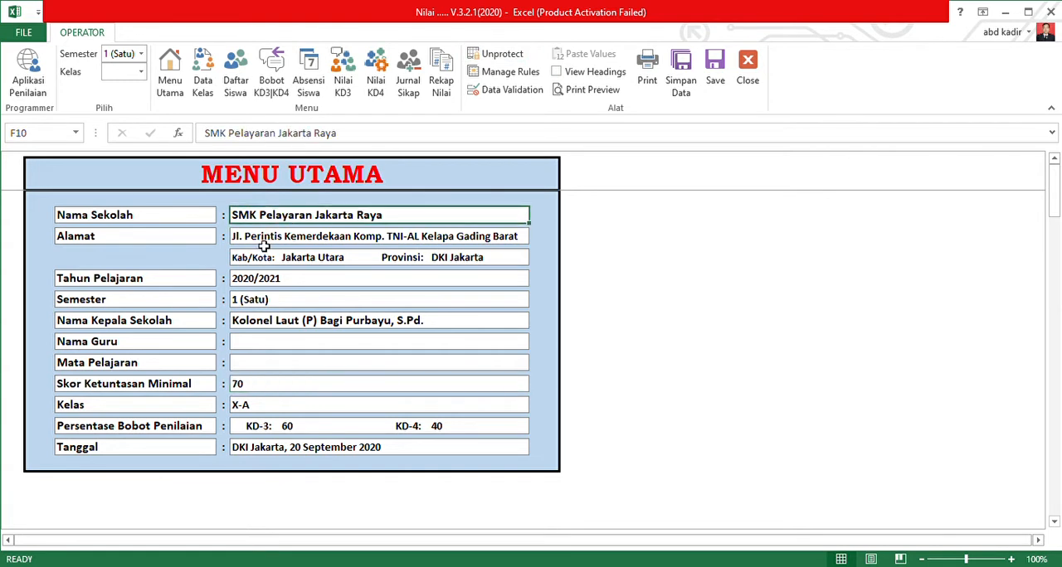
{"action": "left_click", "coordinate": [286, 240]}
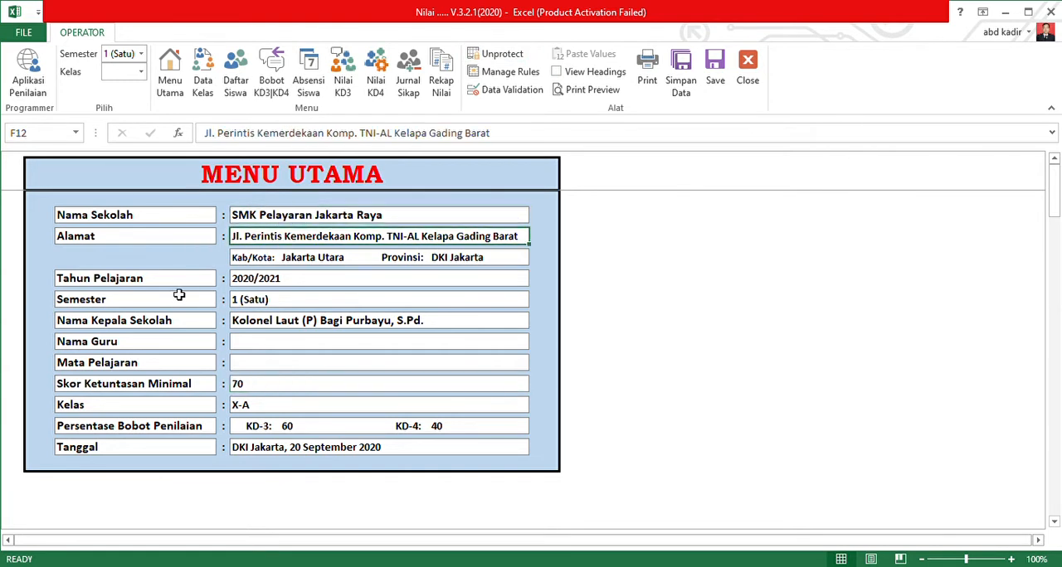
{"action": "left_click", "coordinate": [262, 282]}
{"action": "left_click", "coordinate": [252, 303]}
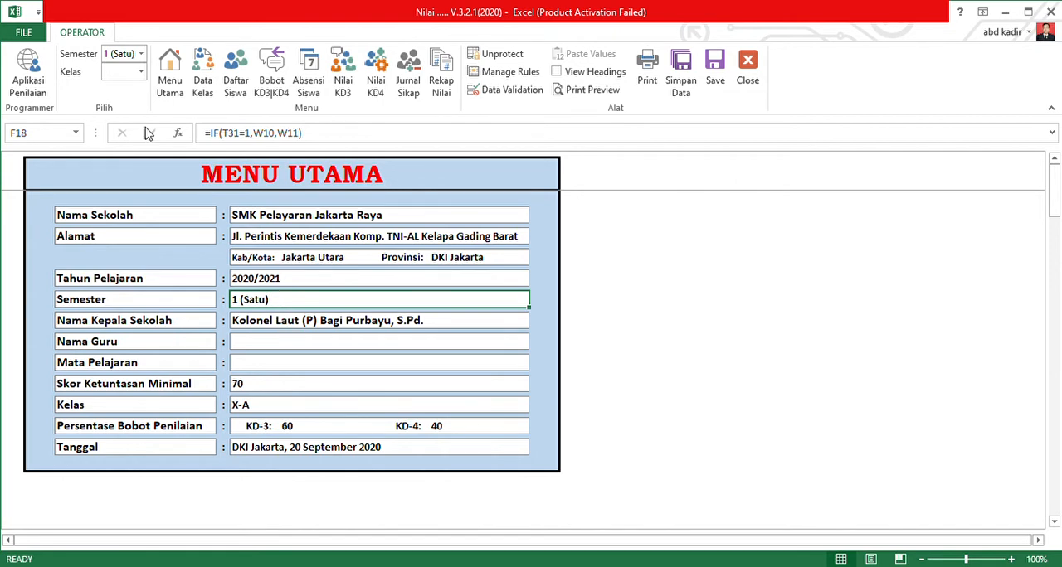
Switch the semester to 2 (Dua) and back to 1 (Satu).
{"action": "left_click", "coordinate": [140, 55]}
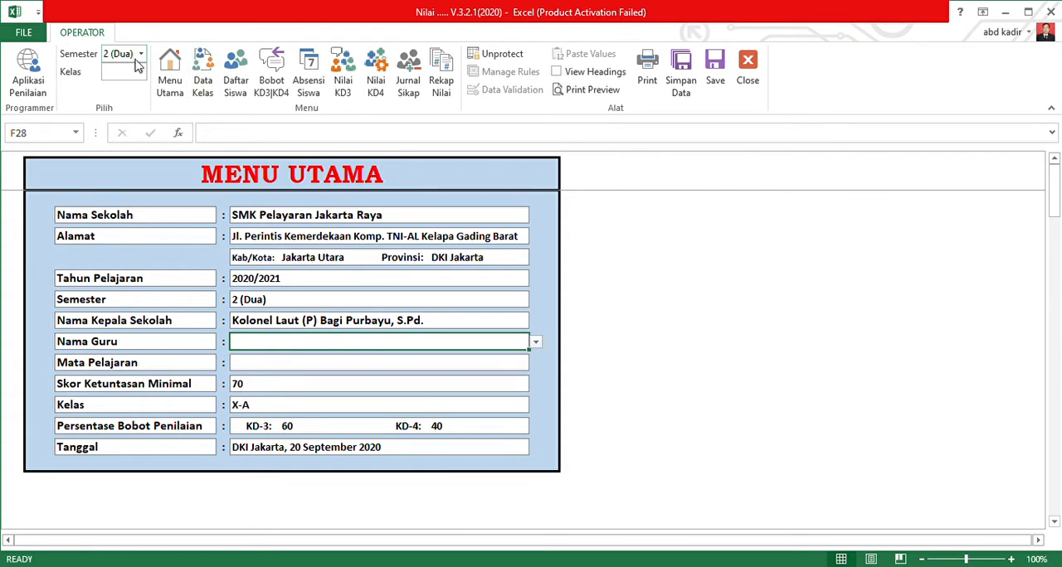
{"action": "left_click", "coordinate": [139, 58]}
{"action": "left_click", "coordinate": [130, 84]}
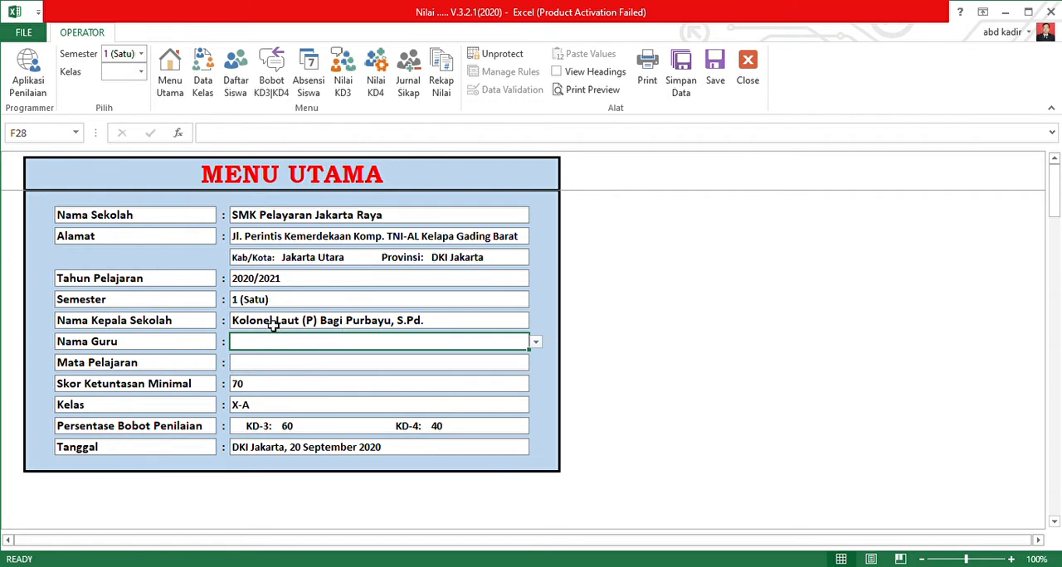
Examine the Menu Utama fields from the principal's name through teacher, subject, minimum score and class to the KD-3 weight.
{"action": "left_click", "coordinate": [490, 54]}
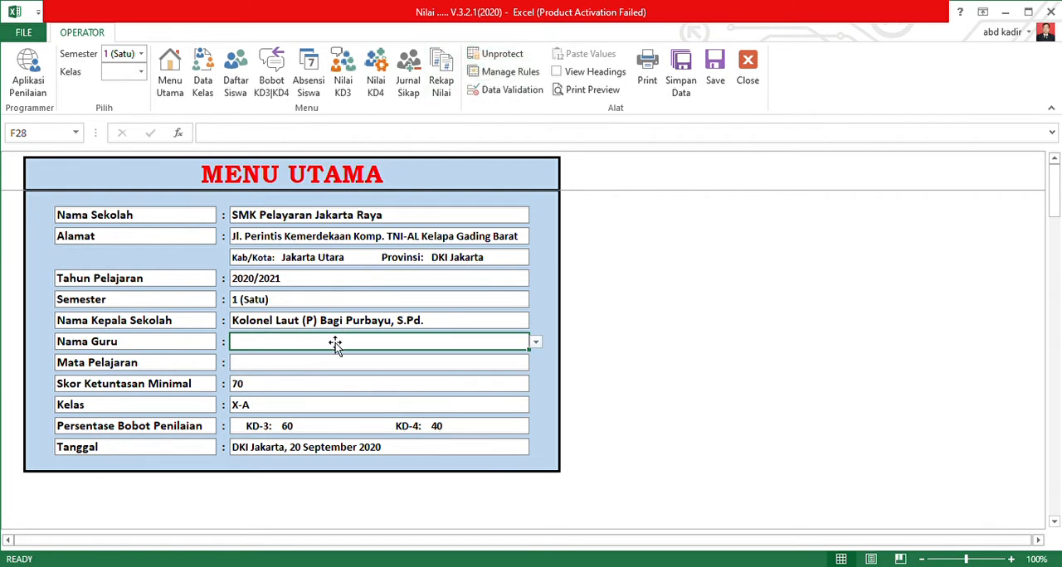
{"action": "left_click", "coordinate": [316, 324]}
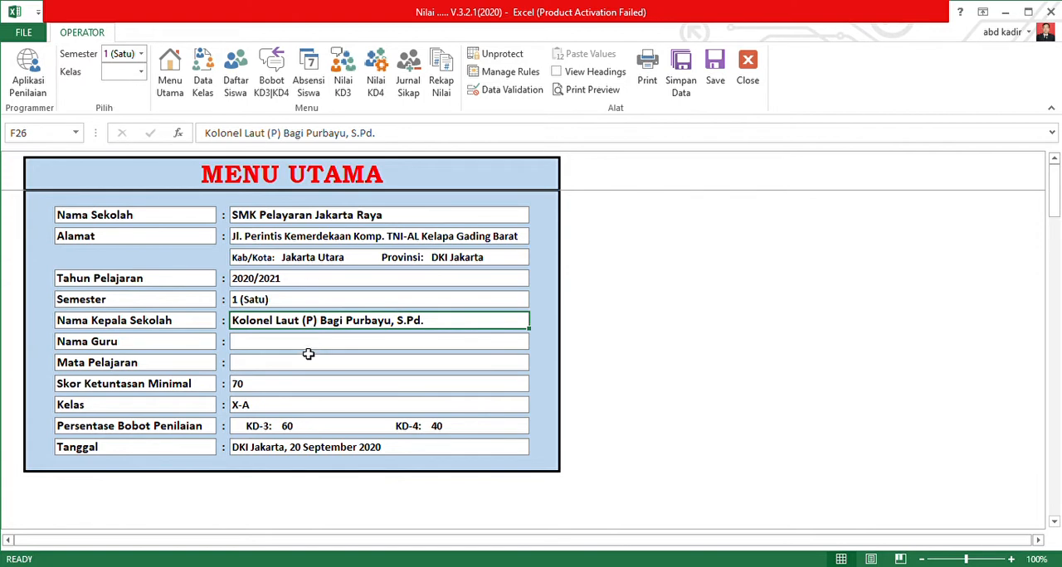
{"action": "left_click", "coordinate": [305, 349]}
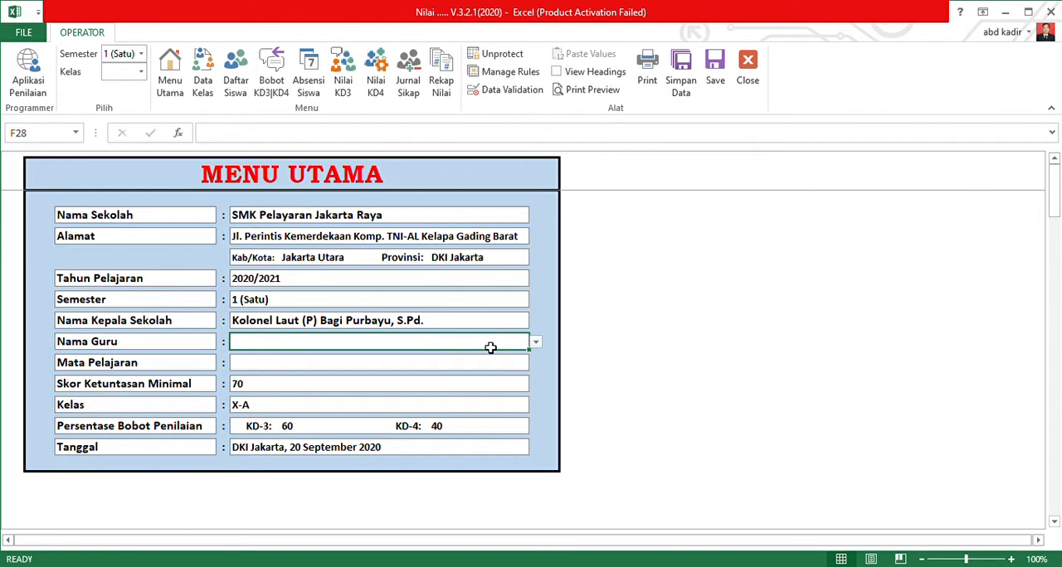
{"action": "left_click", "coordinate": [251, 369]}
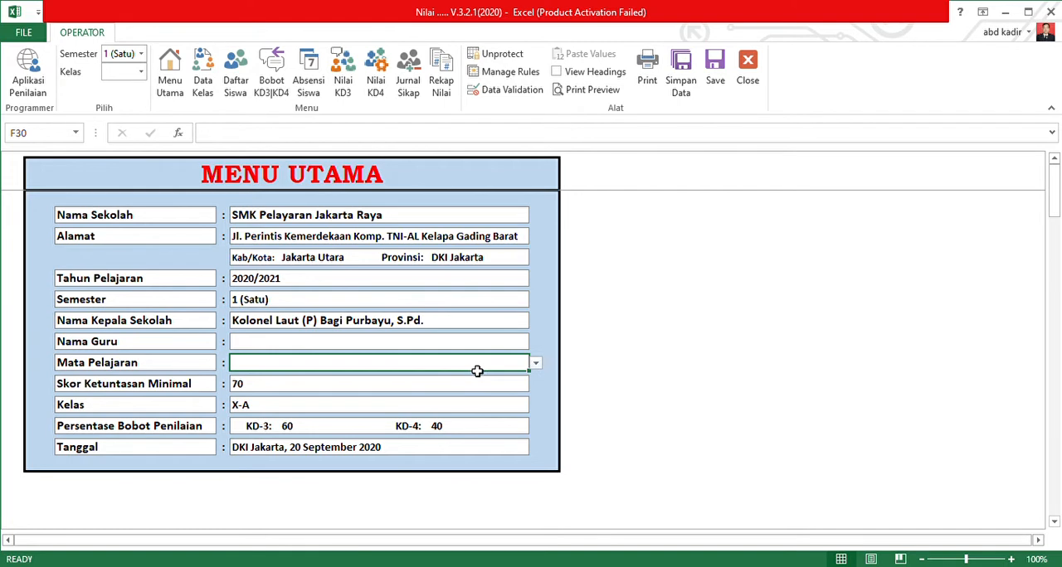
{"action": "left_click", "coordinate": [307, 391]}
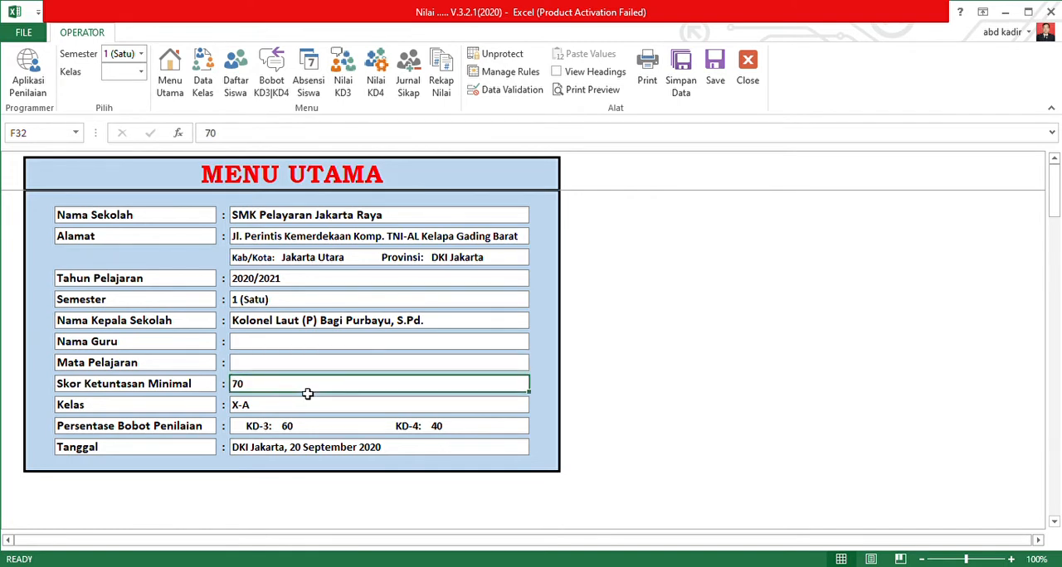
{"action": "left_click", "coordinate": [264, 412]}
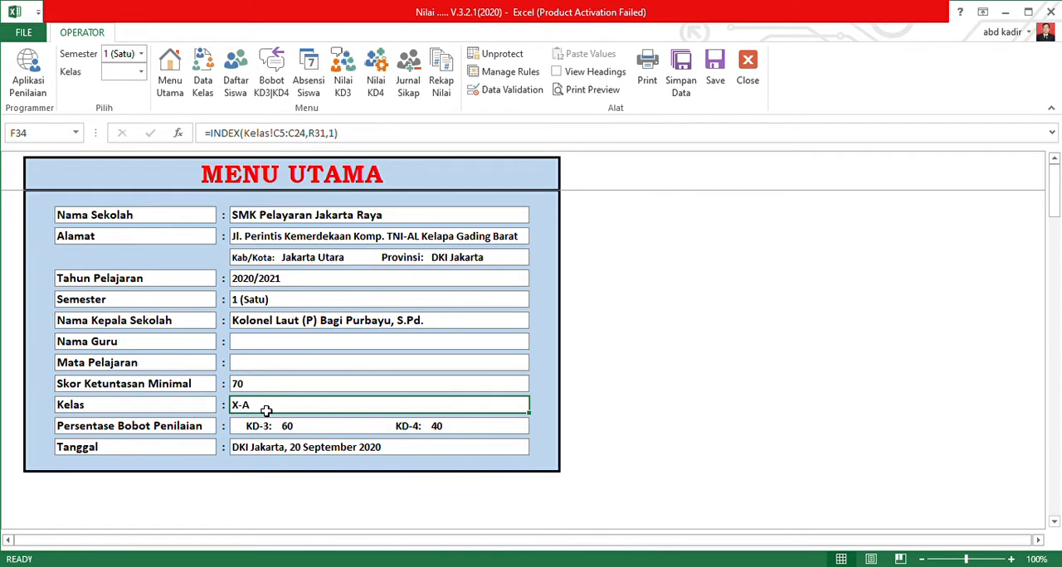
{"action": "left_click", "coordinate": [311, 339]}
{"action": "left_click", "coordinate": [302, 327]}
{"action": "left_click", "coordinate": [263, 415]}
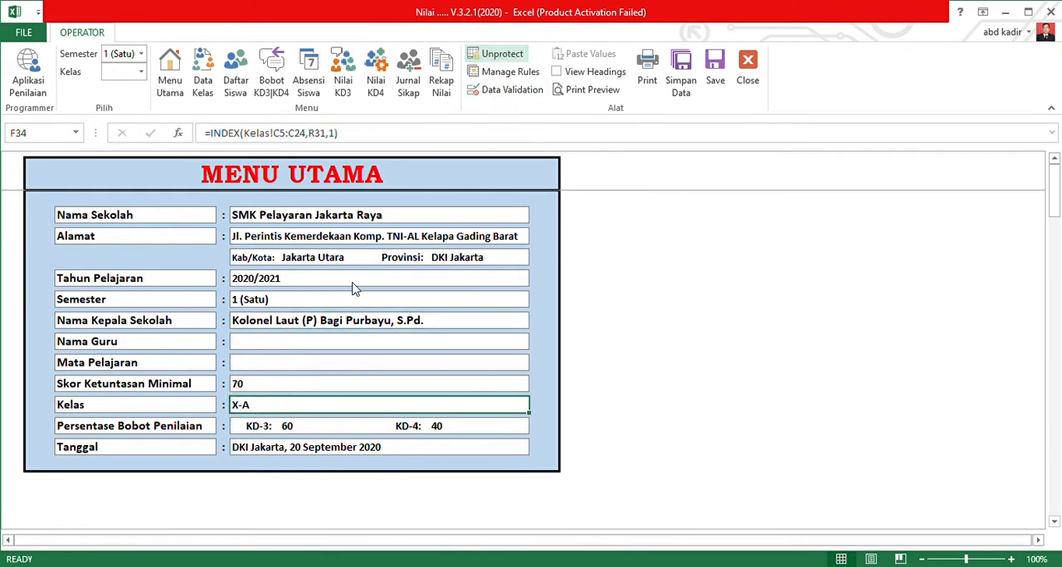
{"action": "left_click", "coordinate": [287, 425]}
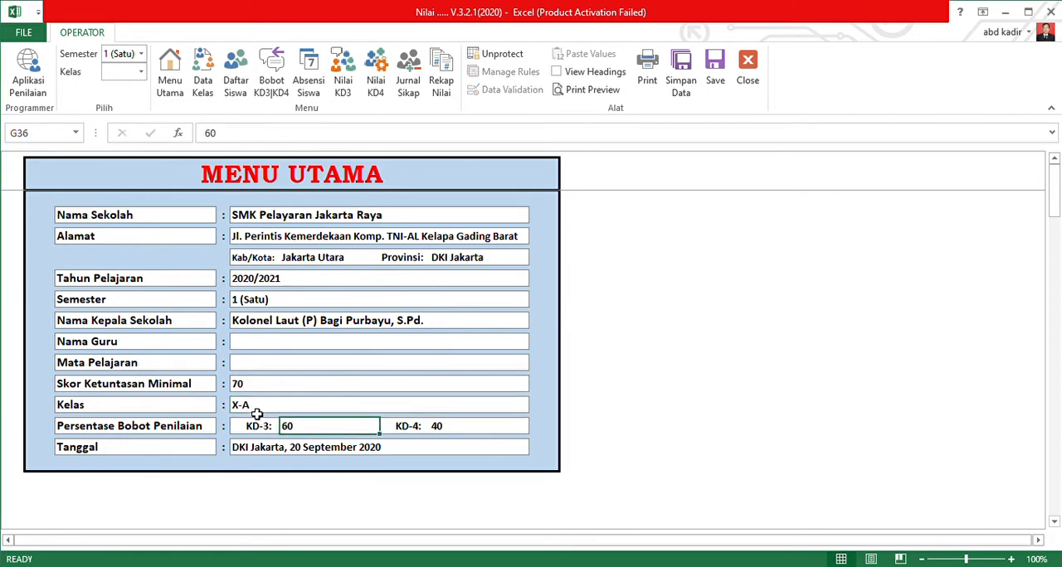
Select class X-A and switch the active class to X-B.
{"action": "left_click", "coordinate": [143, 75]}
{"action": "left_click", "coordinate": [141, 73]}
{"action": "left_click", "coordinate": [111, 108]}
Set the KD-3 percentage weight to 50, and change it back to 60.
{"action": "type", "text": "50"}
{"action": "key", "text": "Return"}
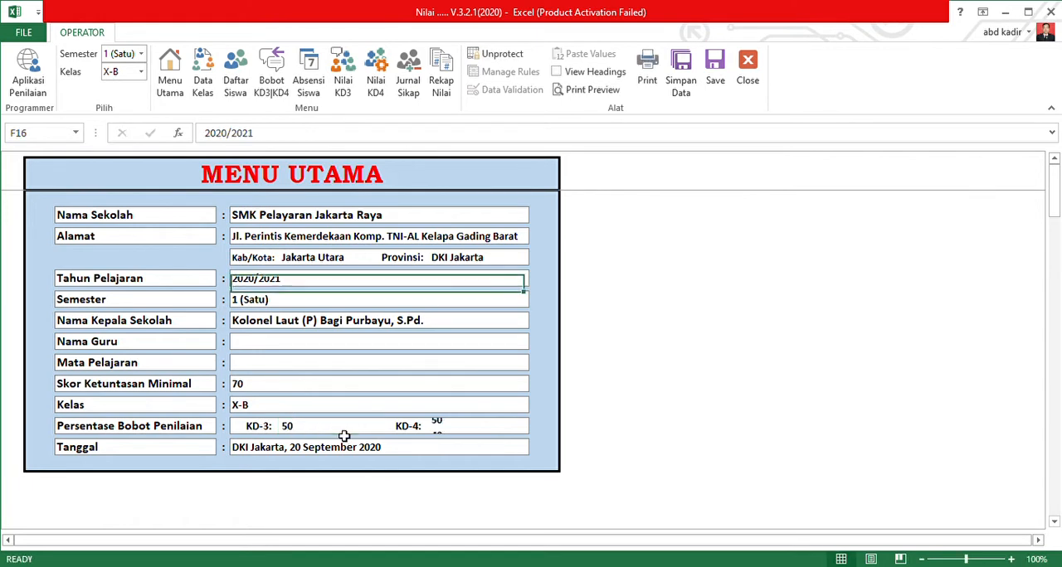
{"action": "left_click", "coordinate": [344, 433]}
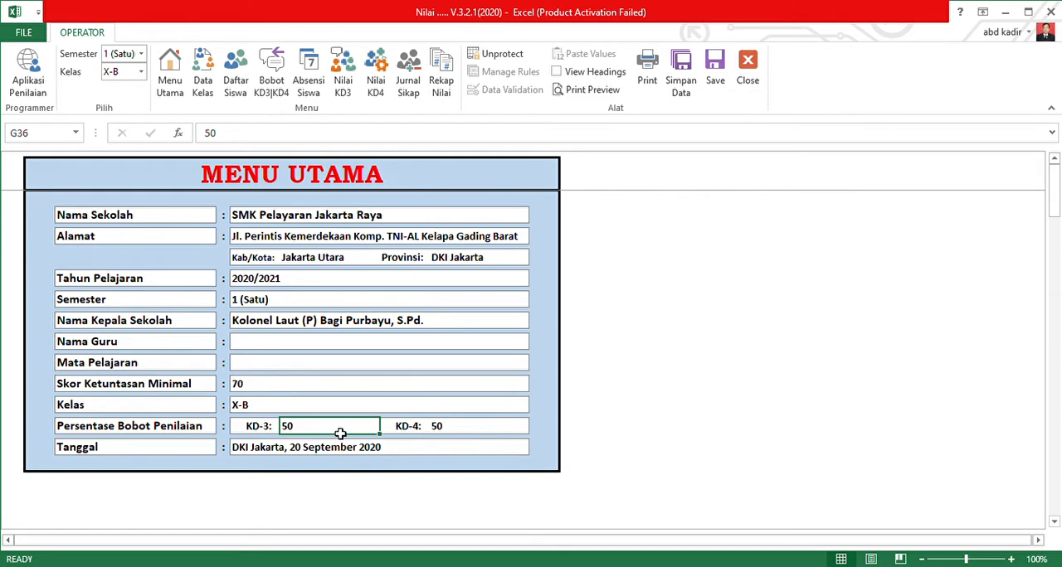
{"action": "type", "text": "6"}
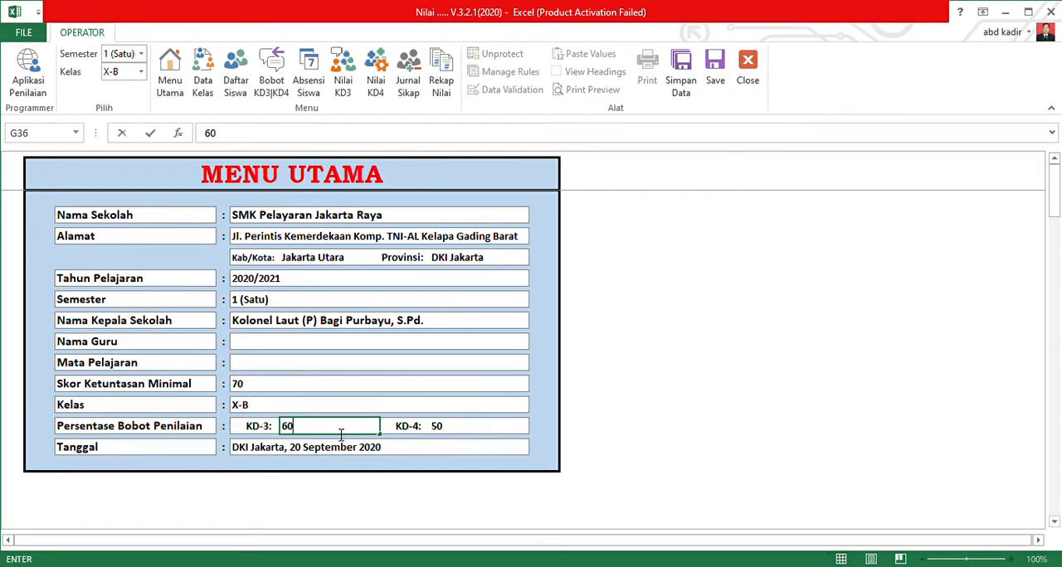
{"action": "key", "text": "Return"}
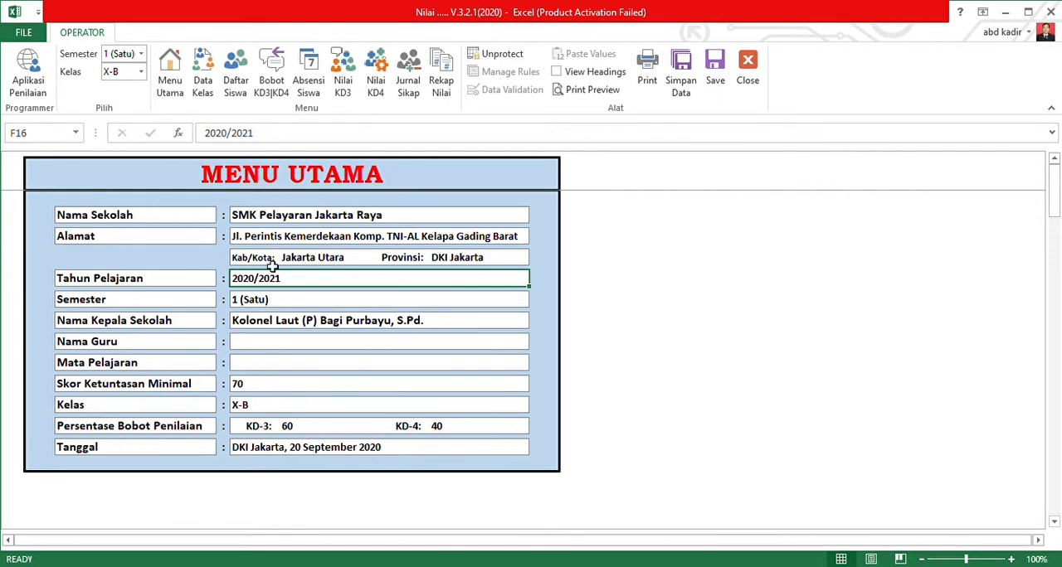
Open the Data Kelas sheet, and look through the class X-B student list in Daftar Siswa.
{"action": "left_click", "coordinate": [203, 84]}
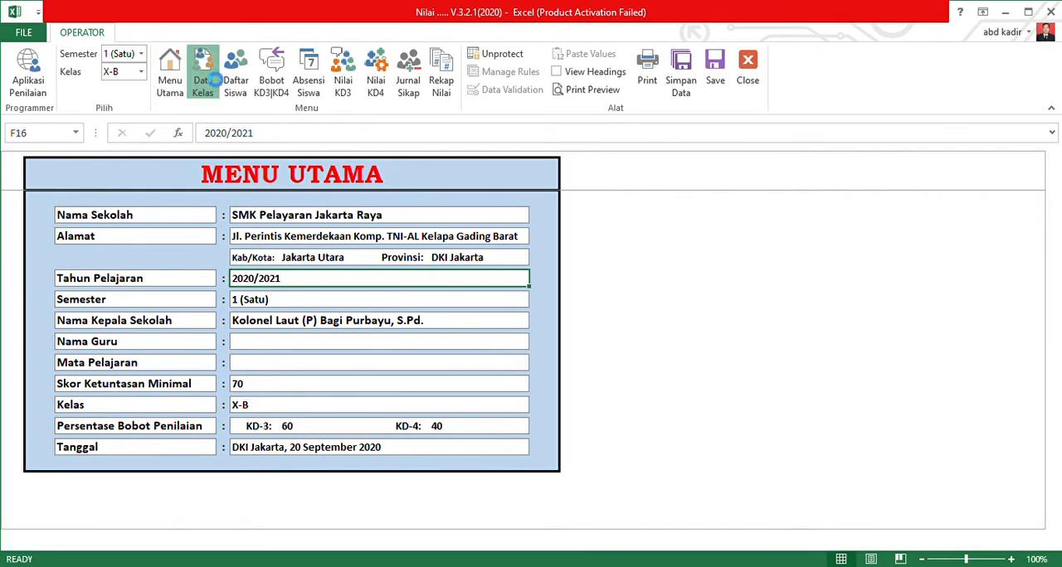
{"action": "left_click", "coordinate": [235, 78]}
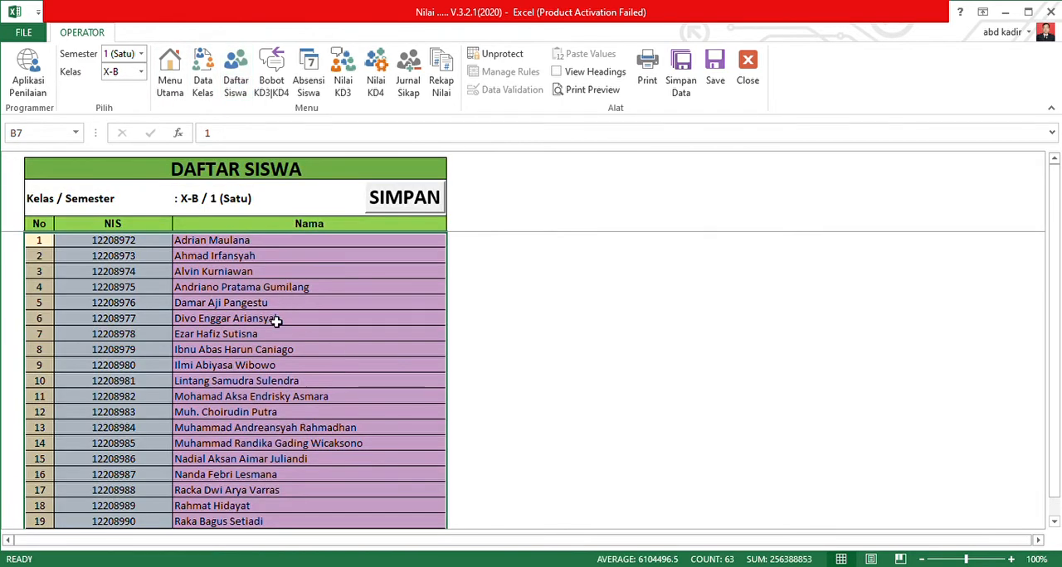
{"action": "scroll", "coordinate": [276, 322], "scroll_direction": "down", "scroll_amount": 6}
{"action": "scroll", "coordinate": [240, 332], "scroll_direction": "up", "scroll_amount": 6}
Switch the student list to class X-A and look through its students.
{"action": "left_click", "coordinate": [116, 72]}
{"action": "key", "text": "Return"}
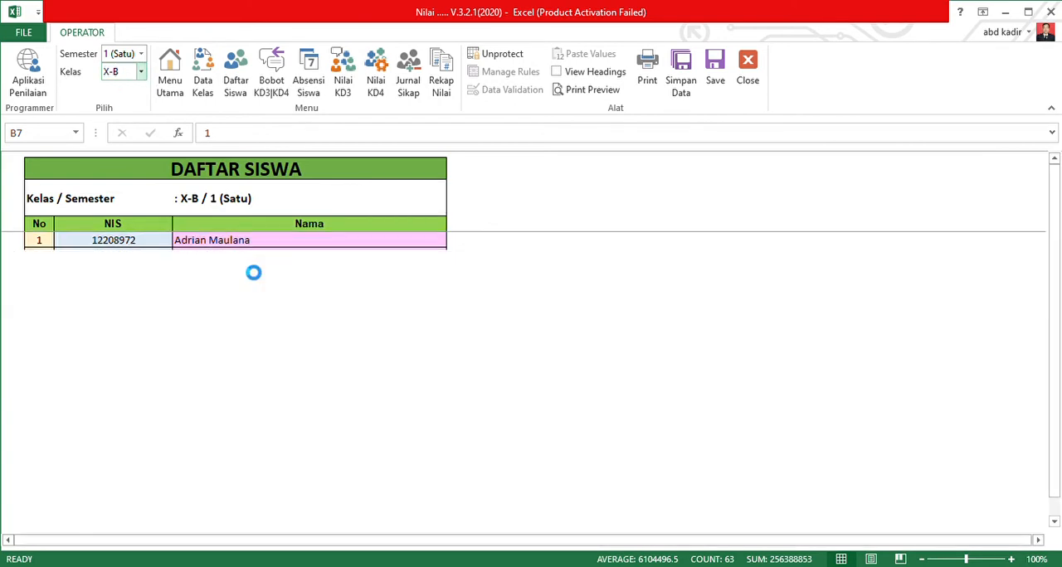
{"action": "scroll", "coordinate": [213, 334], "scroll_direction": "down", "scroll_amount": 10}
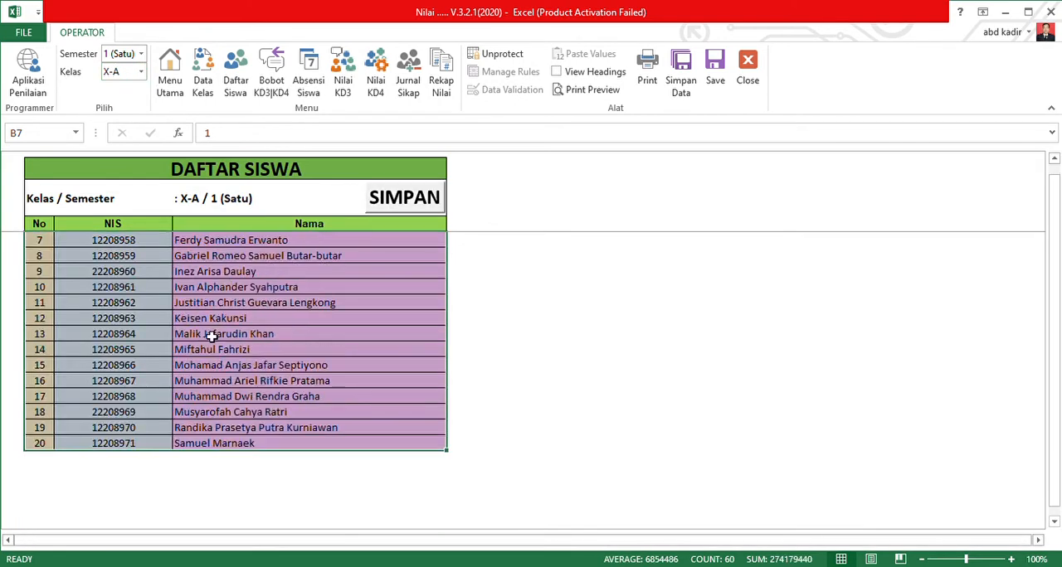
{"action": "scroll", "coordinate": [163, 334], "scroll_direction": "up", "scroll_amount": 10}
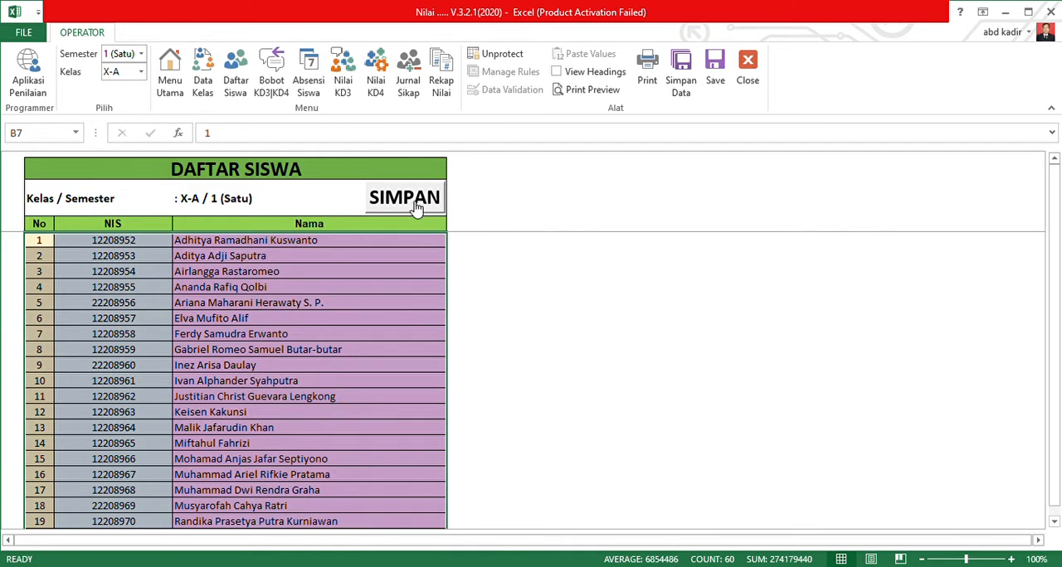
Switch the student list back to class X-B and look through its students.
{"action": "left_click", "coordinate": [140, 73]}
{"action": "left_click", "coordinate": [120, 107]}
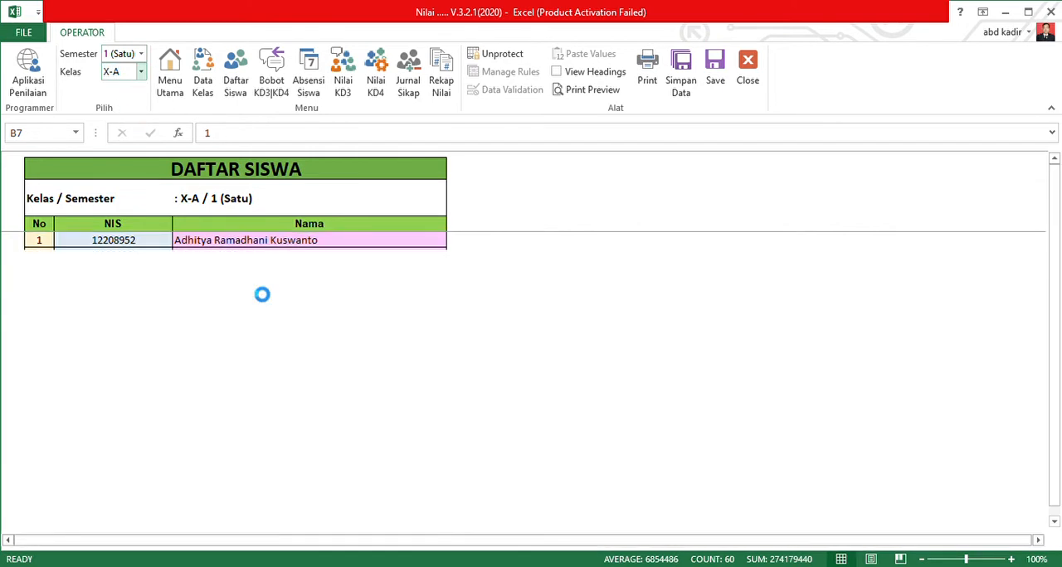
{"action": "scroll", "coordinate": [249, 309], "scroll_direction": "down", "scroll_amount": 5}
{"action": "scroll", "coordinate": [239, 313], "scroll_direction": "up", "scroll_amount": 4}
{"action": "scroll", "coordinate": [247, 305], "scroll_direction": "up", "scroll_amount": 1}
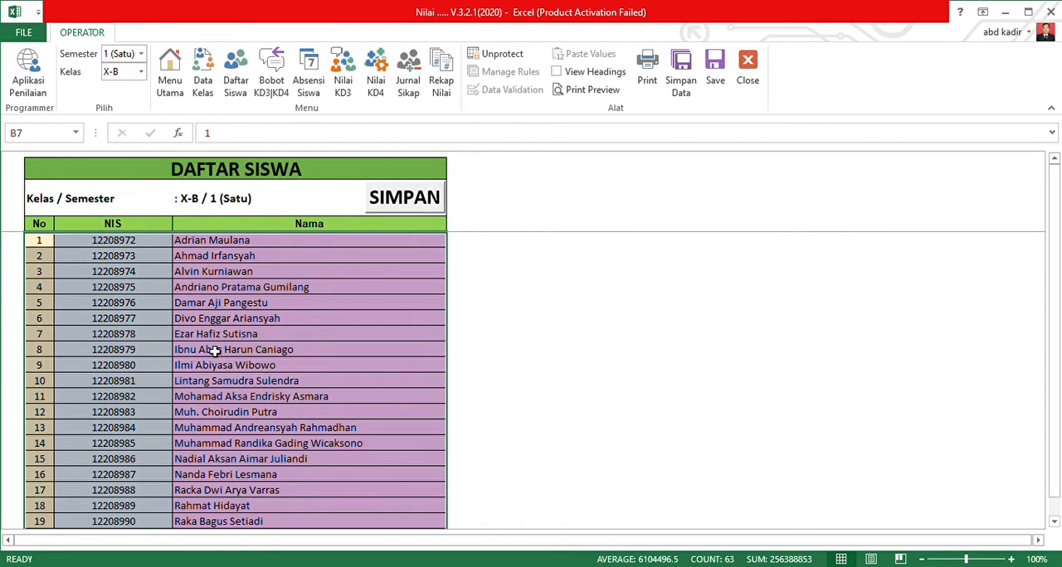
View the Bobot KD3|KD4 sheet and check it against the KD-3 and KD-4 percentage weights on Menu Utama.
{"action": "left_click", "coordinate": [277, 68]}
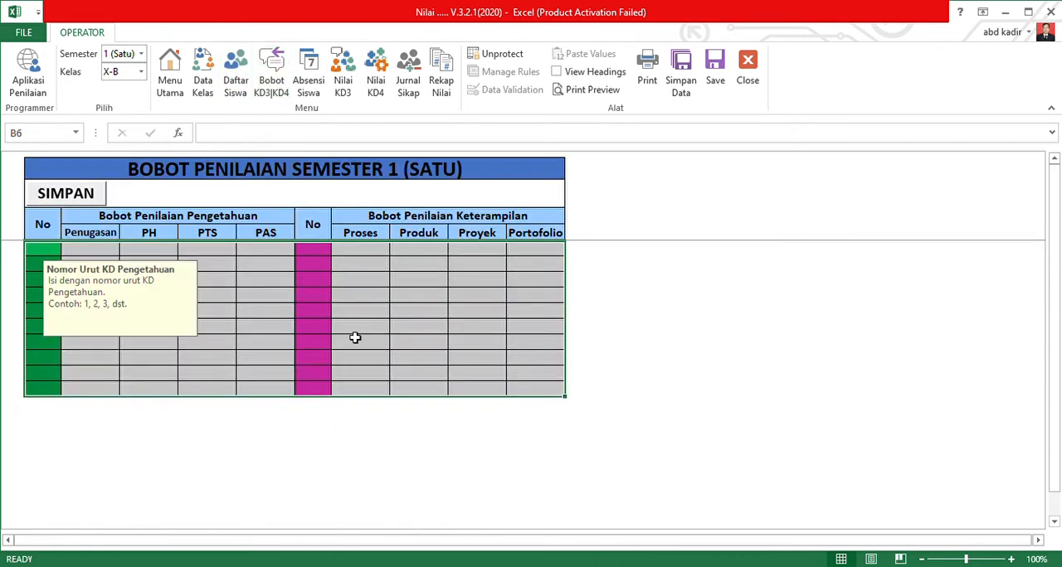
{"action": "left_click", "coordinate": [266, 314]}
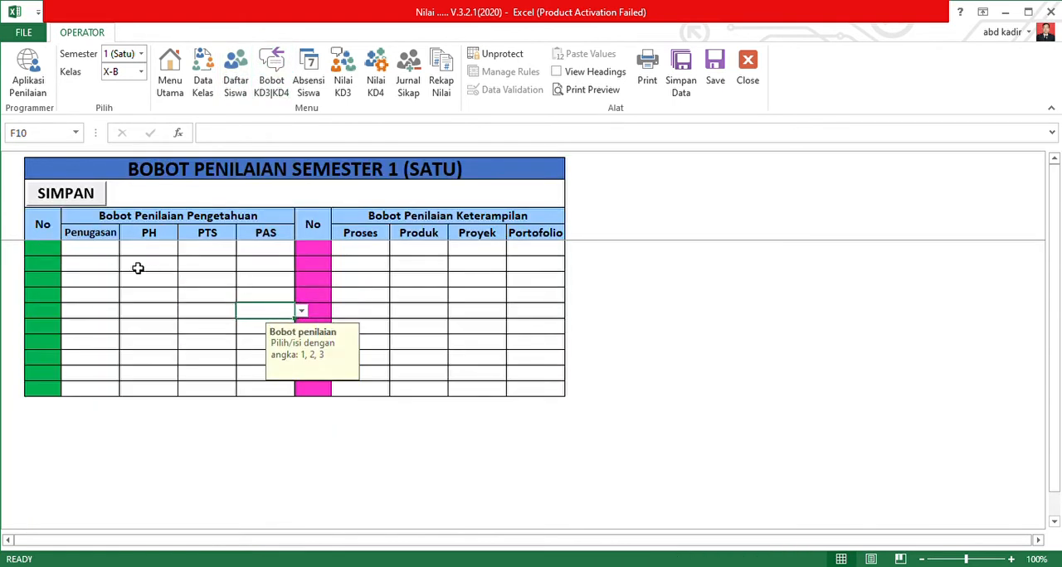
{"action": "left_click", "coordinate": [142, 73]}
{"action": "left_click", "coordinate": [170, 73]}
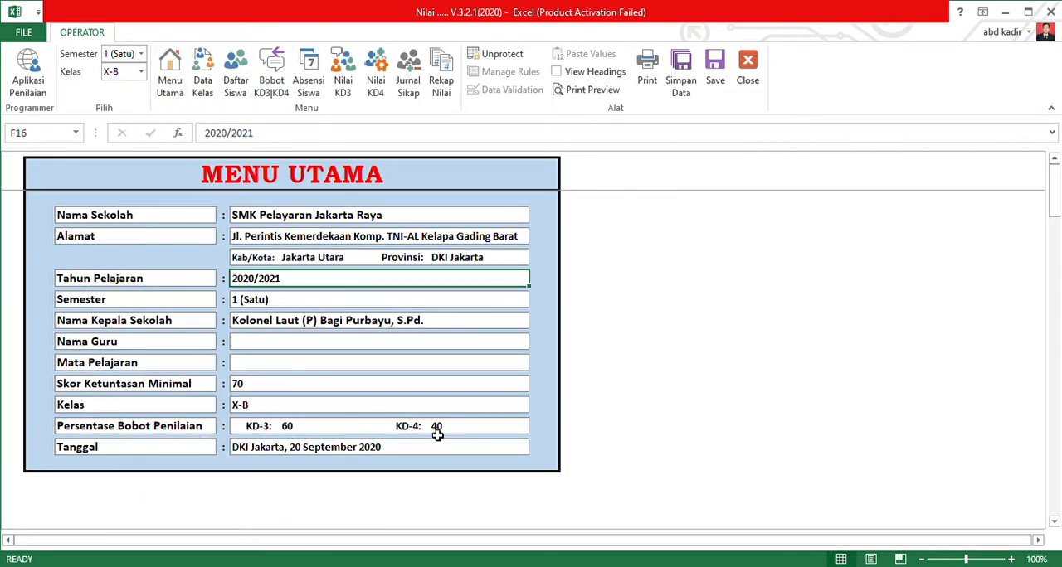
{"action": "left_click", "coordinate": [272, 73]}
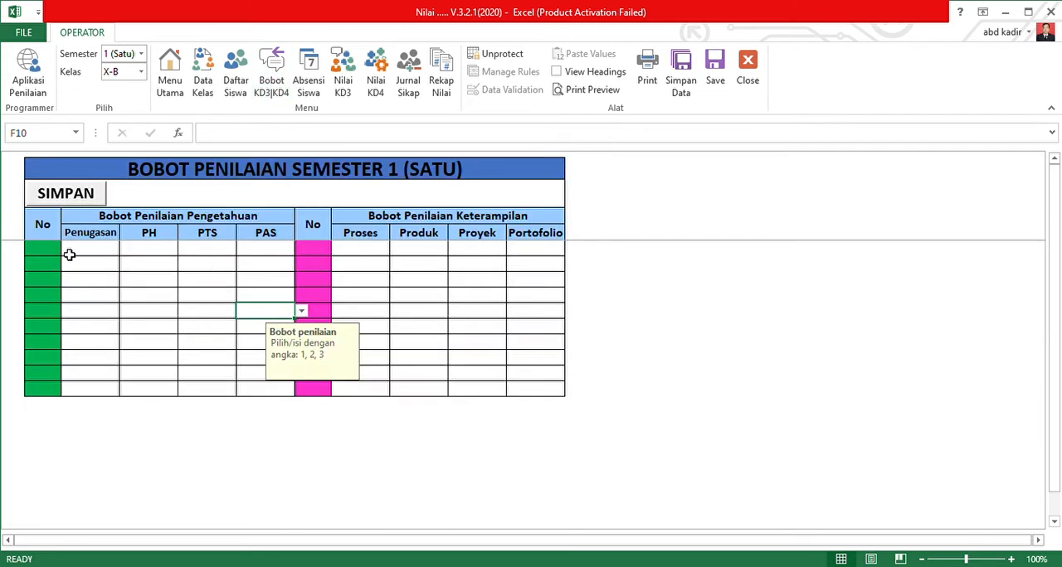
{"action": "left_click", "coordinate": [168, 73]}
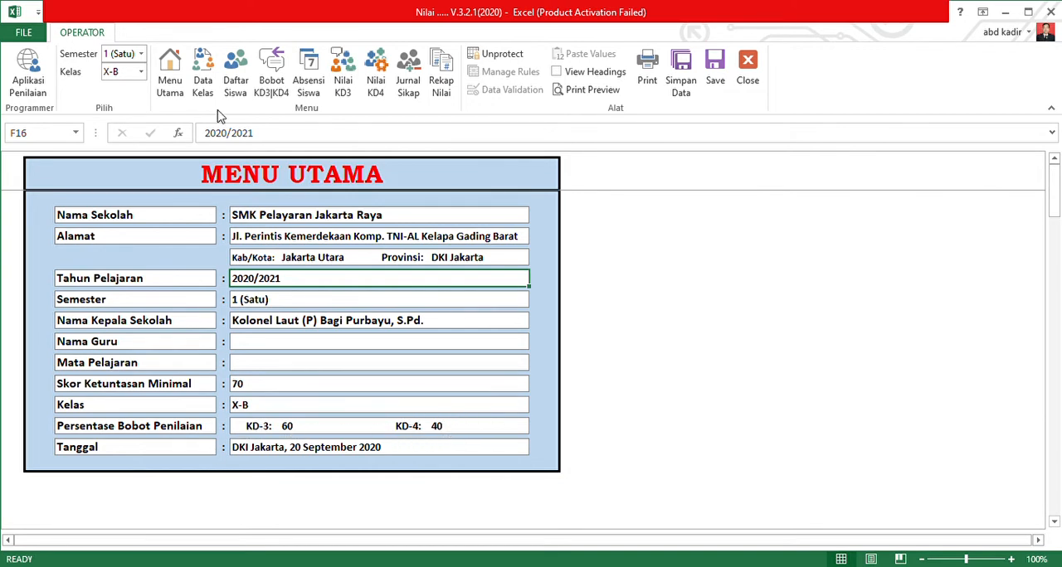
{"action": "left_click", "coordinate": [278, 84]}
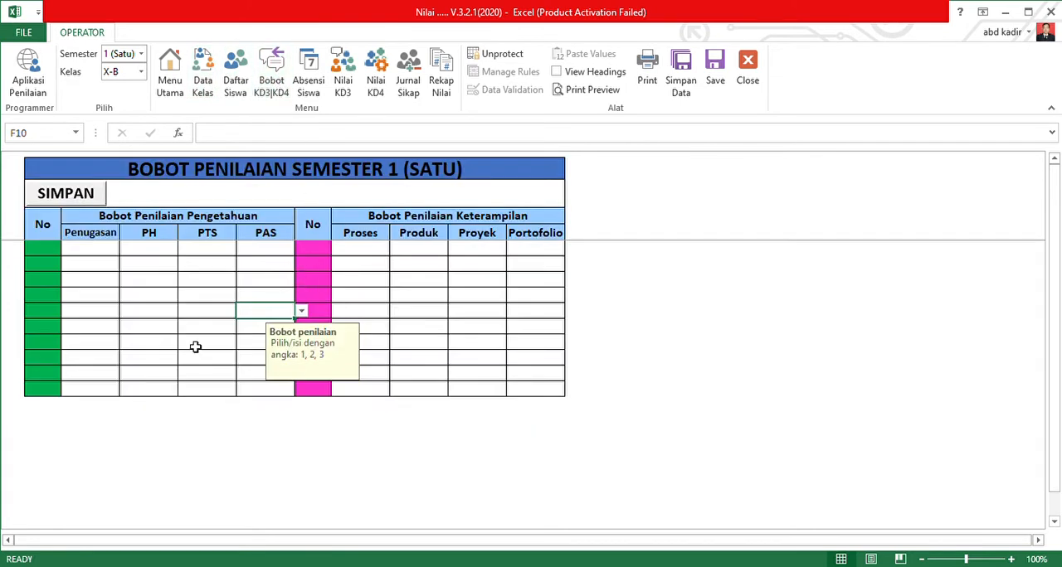
Examine the first-row weight cells under Bobot Penilaian Pengetahuan and Bobot Penilaian Keterampilan.
{"action": "left_click", "coordinate": [85, 250]}
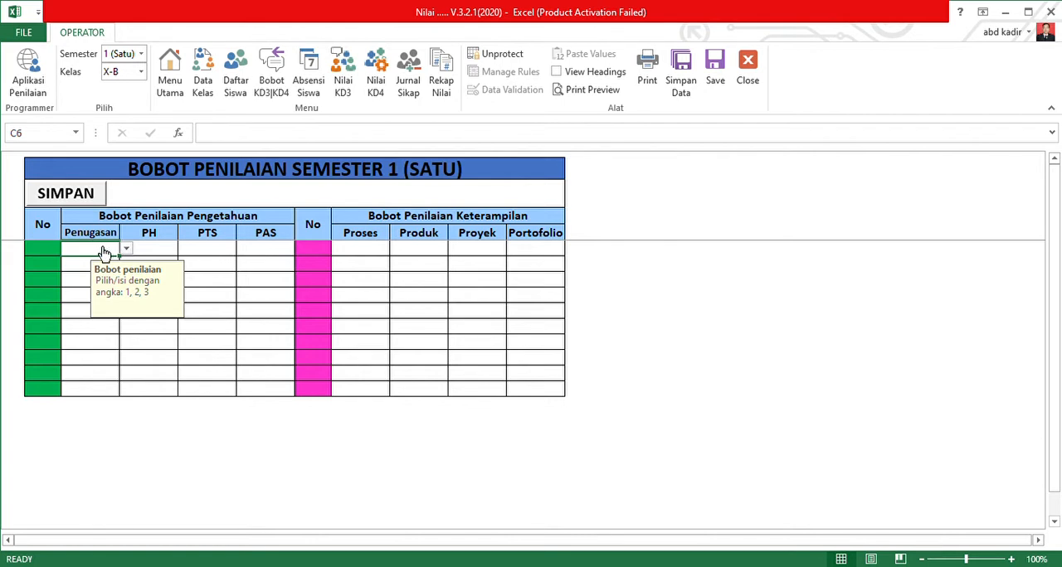
{"action": "left_click", "coordinate": [159, 252]}
{"action": "left_click", "coordinate": [219, 253]}
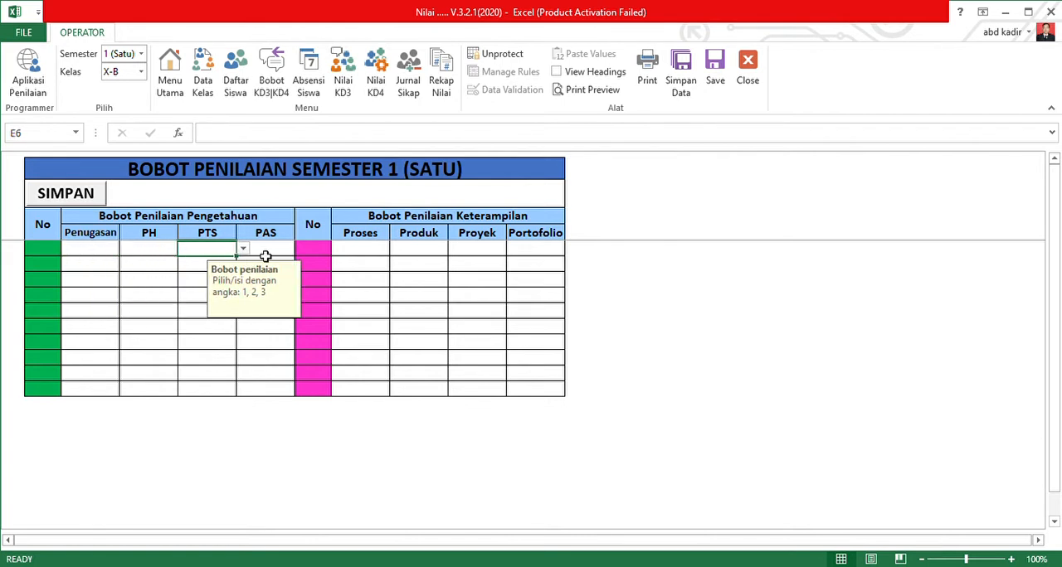
{"action": "left_click", "coordinate": [284, 253]}
{"action": "left_click", "coordinate": [225, 250]}
{"action": "left_click", "coordinate": [139, 252]}
{"action": "left_click", "coordinate": [275, 253]}
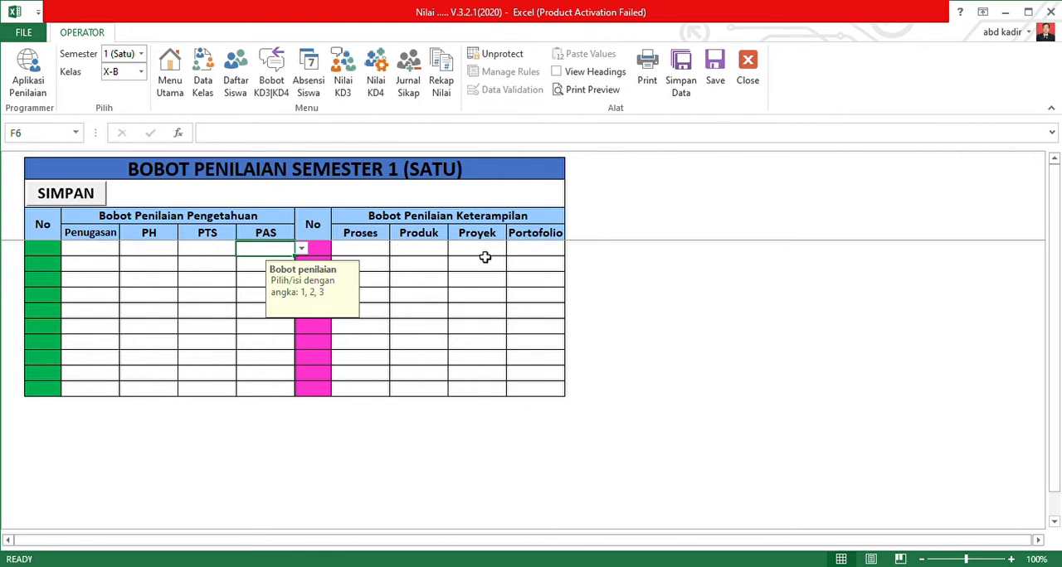
{"action": "left_click_drag", "start_coordinate": [534, 256], "coordinate": [419, 247]}
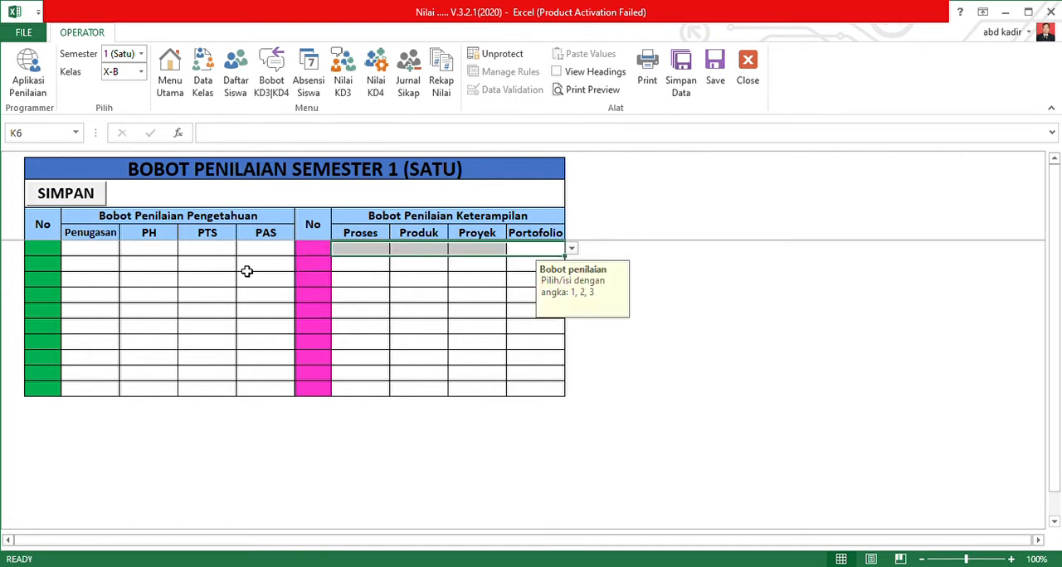
{"action": "left_click", "coordinate": [163, 248]}
Number the first five Pengetahuan rows 1 to 5 in the green No column.
{"action": "left_click", "coordinate": [57, 251]}
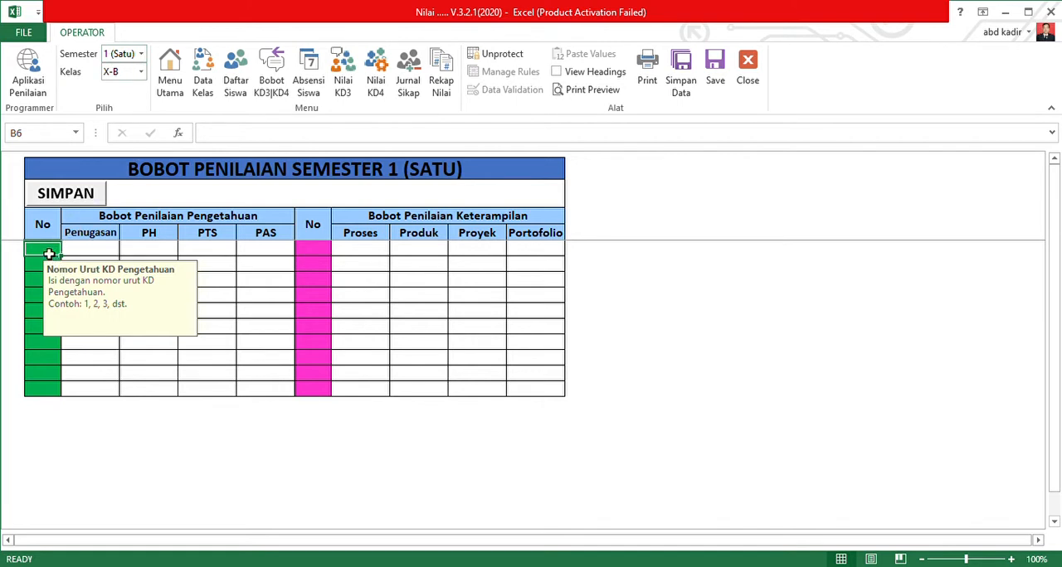
{"action": "type", "text": "1"}
{"action": "key", "text": "Return"}
{"action": "type", "text": "4"}
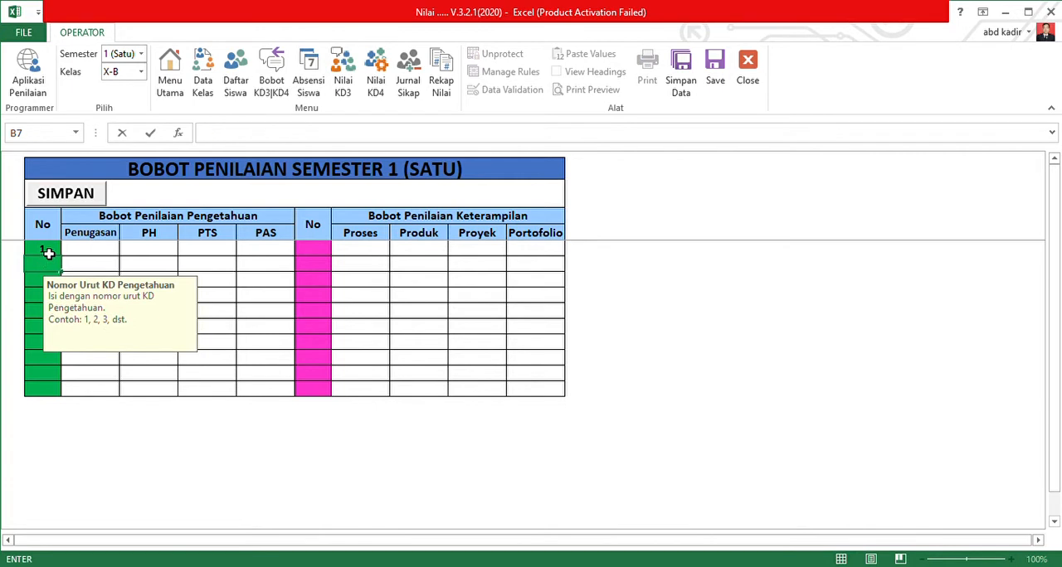
{"action": "key", "text": "Return"}
{"action": "type", "text": "3"}
{"action": "key", "text": "Return"}
{"action": "type", "text": "4"}
{"action": "key", "text": "Return"}
{"action": "type", "text": "5"}
{"action": "key", "text": "Return"}
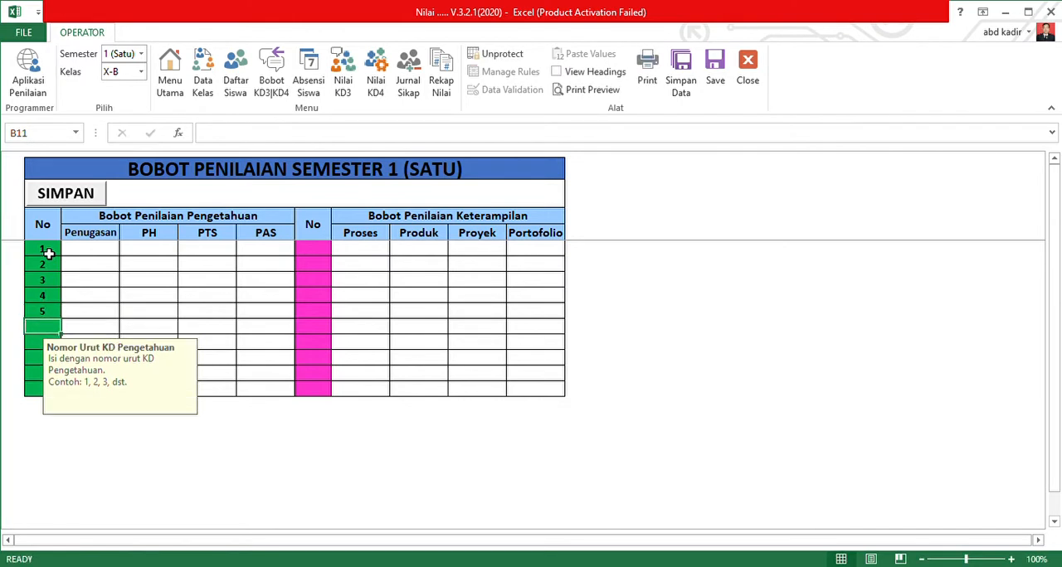
Set the Pengetahuan weights for KD 1 to Penugasan 3, PH 1, PTS 1 and PAS 2.
{"action": "left_click", "coordinate": [89, 250]}
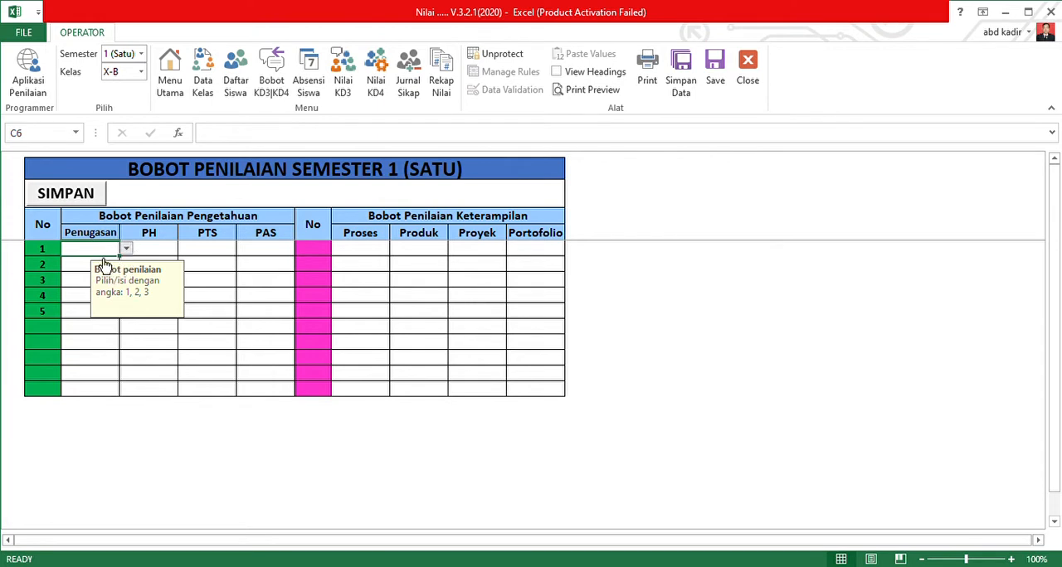
{"action": "type", "text": "1"}
{"action": "left_click", "coordinate": [126, 249]}
{"action": "left_click", "coordinate": [105, 274]}
{"action": "left_click", "coordinate": [95, 285]}
{"action": "left_click", "coordinate": [158, 251]}
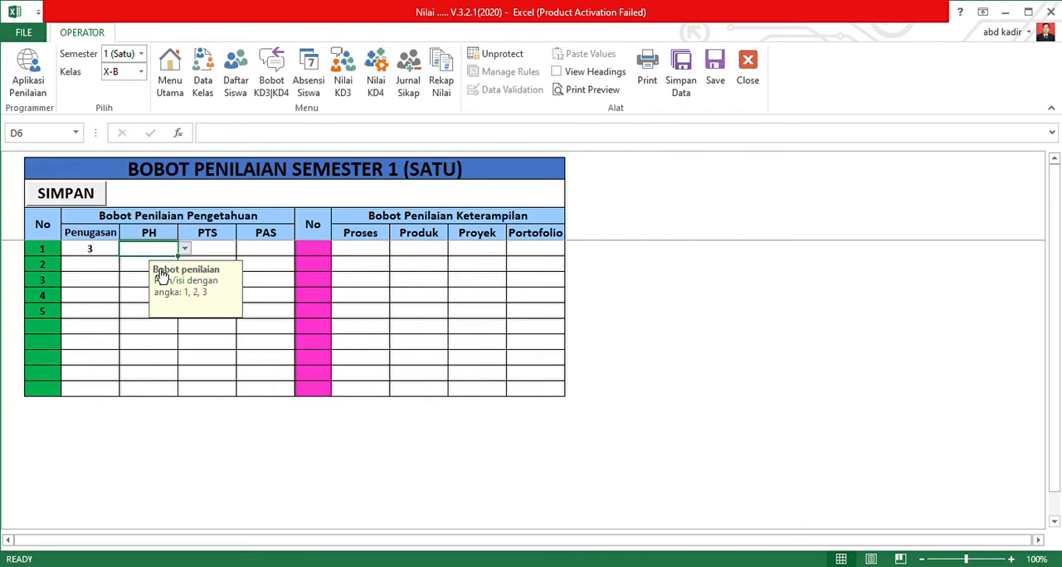
{"action": "type", "text": "1"}
{"action": "left_click", "coordinate": [214, 252]}
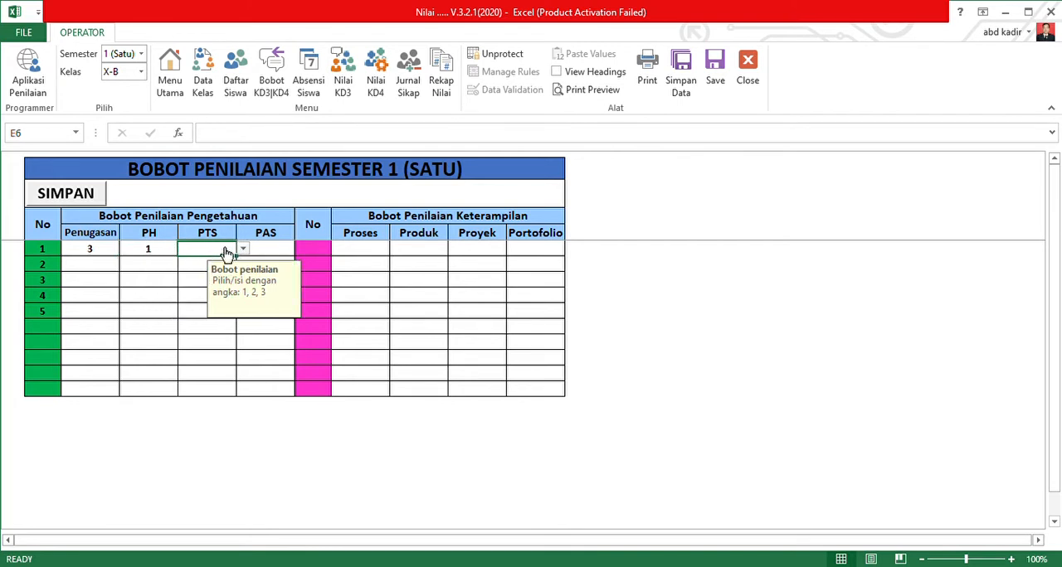
{"action": "type", "text": "1"}
{"action": "left_click", "coordinate": [282, 254]}
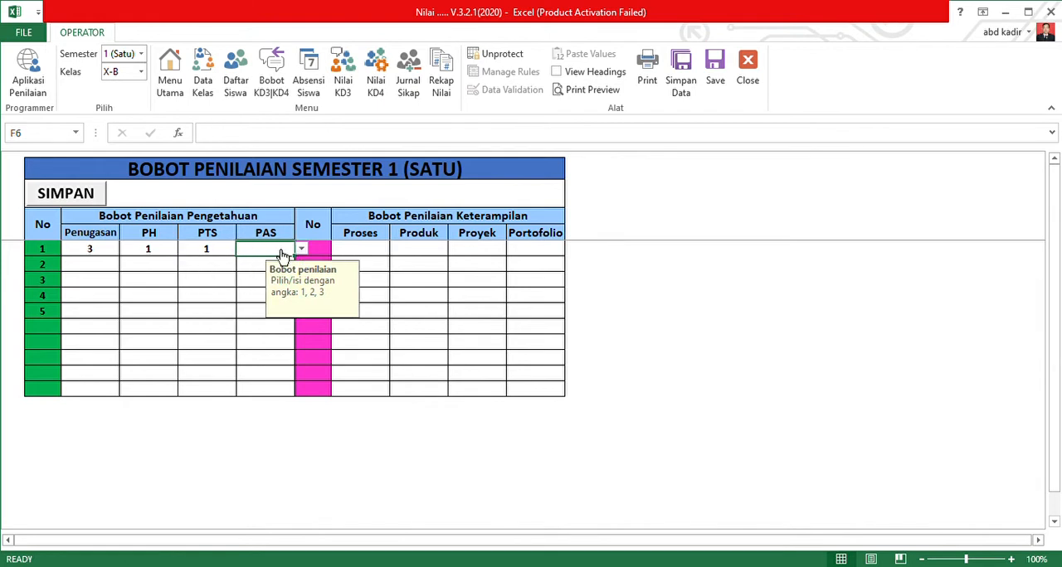
{"action": "type", "text": "2"}
Set the Pengetahuan weights for KD 2 to Penugasan 2, PH 2, PTS 1 and PAS 2.
{"action": "left_click", "coordinate": [98, 267]}
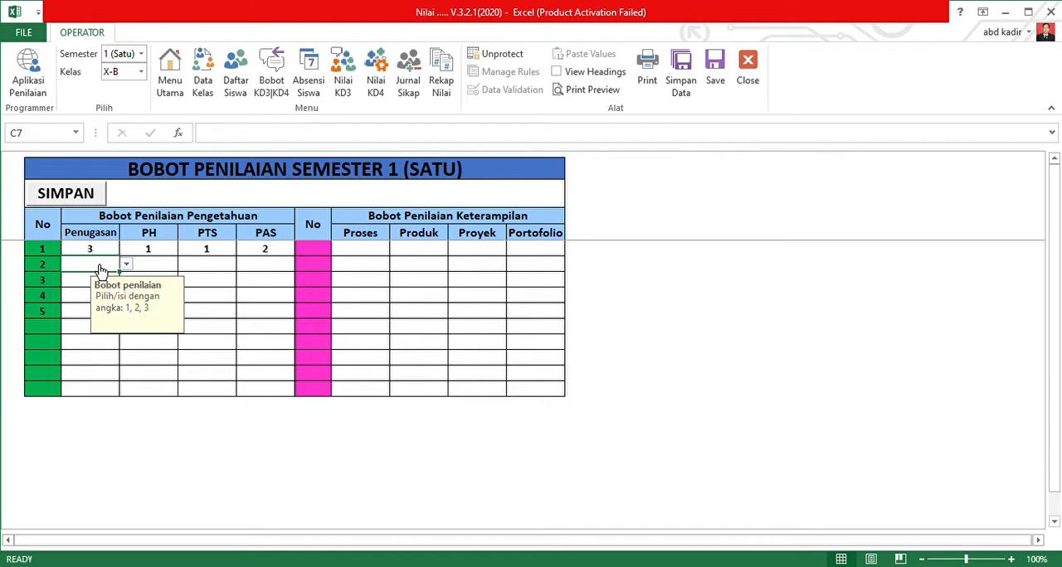
{"action": "left_click", "coordinate": [97, 288]}
{"action": "left_click", "coordinate": [159, 271]}
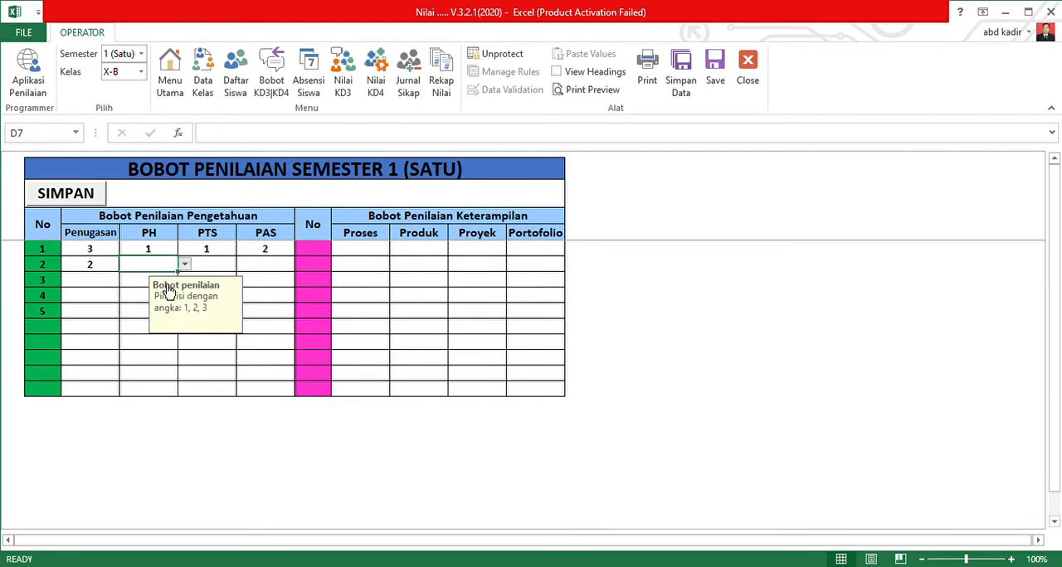
{"action": "type", "text": "2"}
{"action": "left_click", "coordinate": [219, 267]}
{"action": "type", "text": "1"}
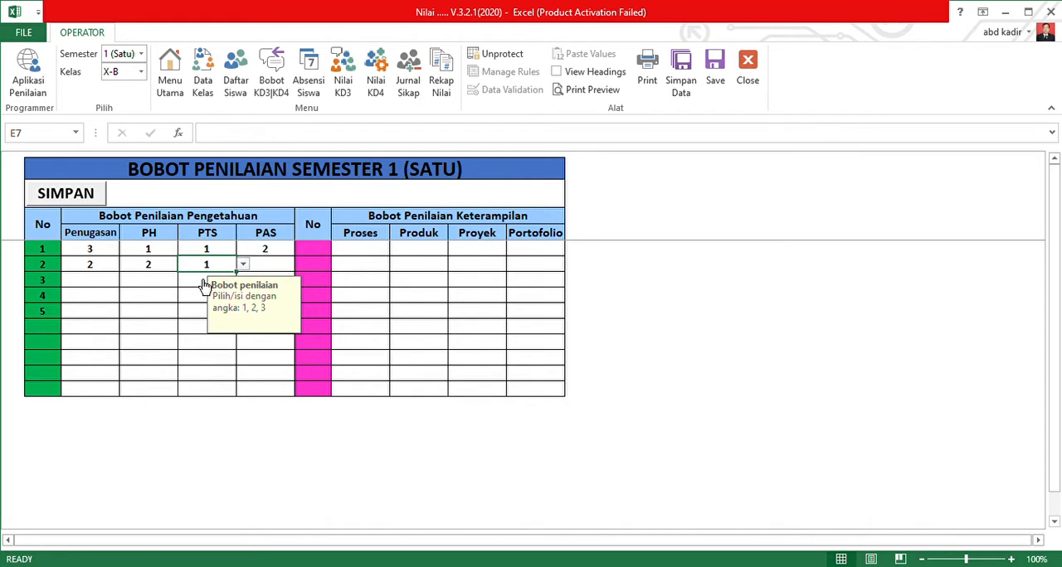
{"action": "left_click", "coordinate": [277, 271]}
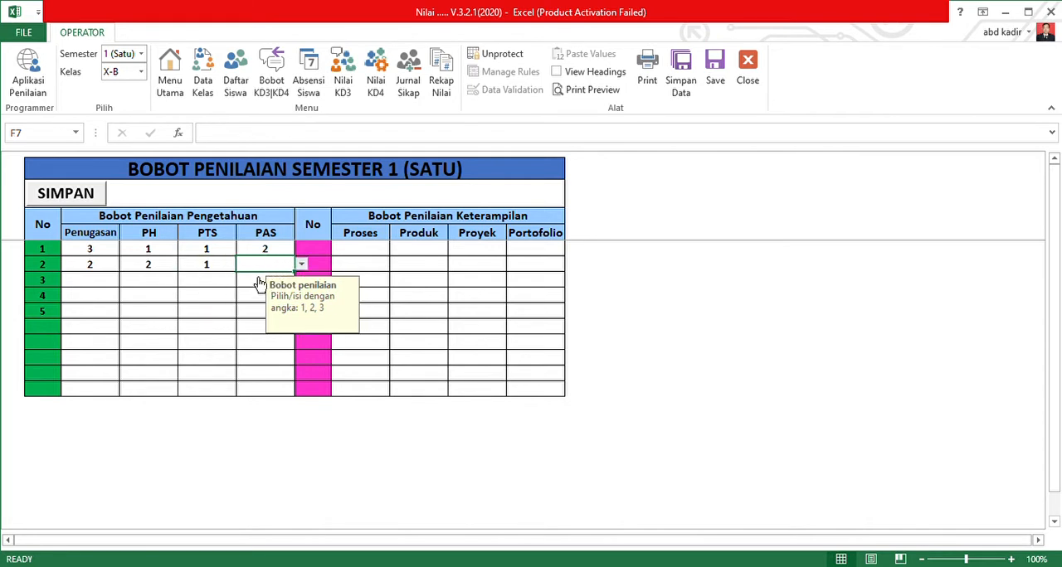
{"action": "type", "text": "1 2"}
Set the PTS weight to 1 for Pengetahuan KD 3, 4 and 5.
{"action": "left_click", "coordinate": [151, 297]}
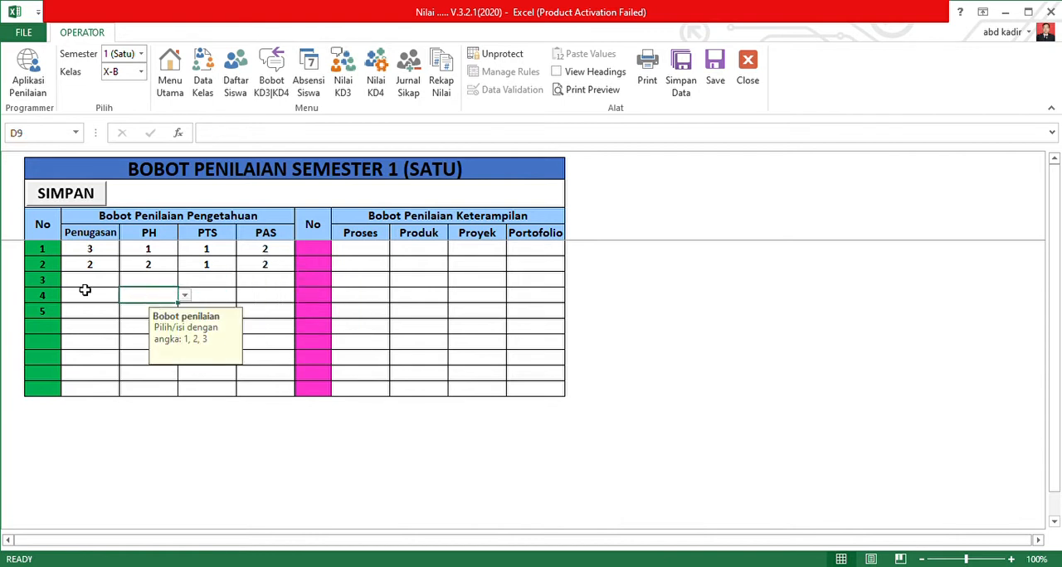
{"action": "left_click", "coordinate": [86, 284]}
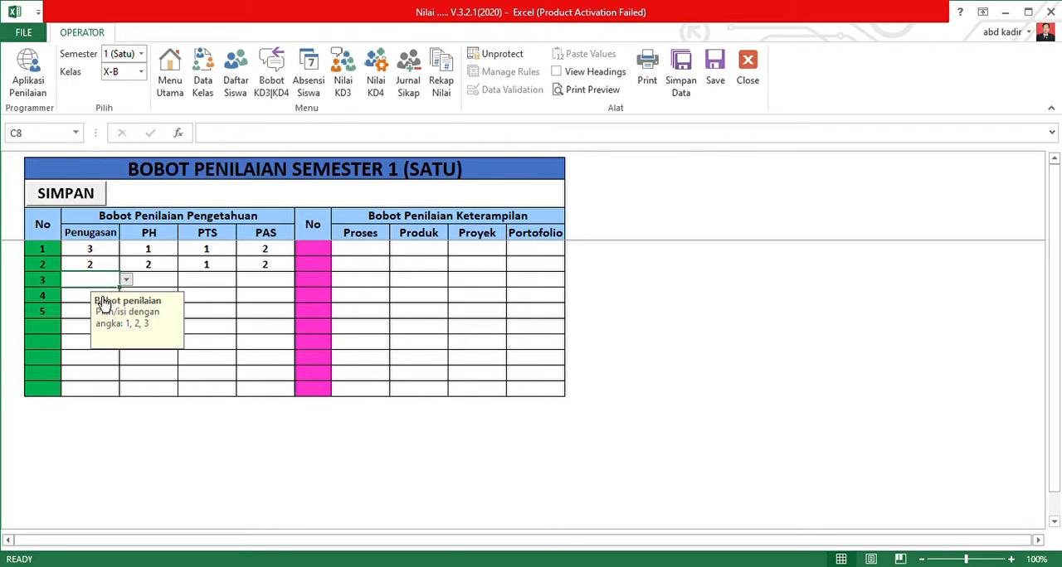
{"action": "left_click", "coordinate": [217, 284]}
{"action": "left_click", "coordinate": [243, 281]}
{"action": "left_click", "coordinate": [211, 304]}
{"action": "left_click", "coordinate": [205, 299]}
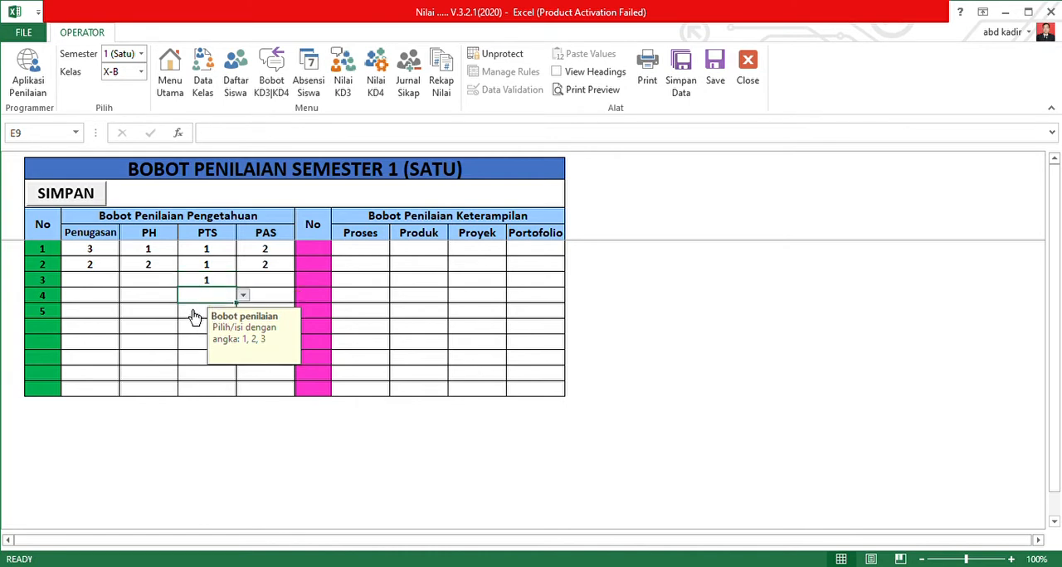
{"action": "left_click", "coordinate": [193, 315]}
{"action": "left_click", "coordinate": [243, 311]}
{"action": "left_click", "coordinate": [206, 334]}
Set the PAS weight to 2 for Pengetahuan KD 3, 4 and 5.
{"action": "left_click", "coordinate": [284, 284]}
{"action": "type", "text": "2"}
{"action": "key", "text": "Return"}
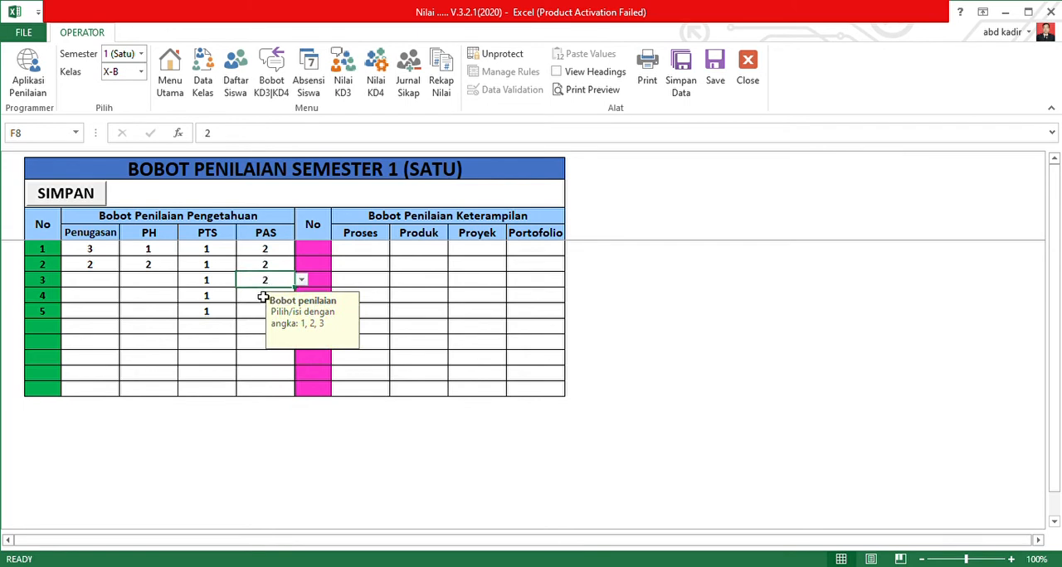
{"action": "left_click", "coordinate": [258, 302]}
{"action": "type", "text": "2"}
{"action": "key", "text": "Return"}
{"action": "left_click", "coordinate": [261, 314]}
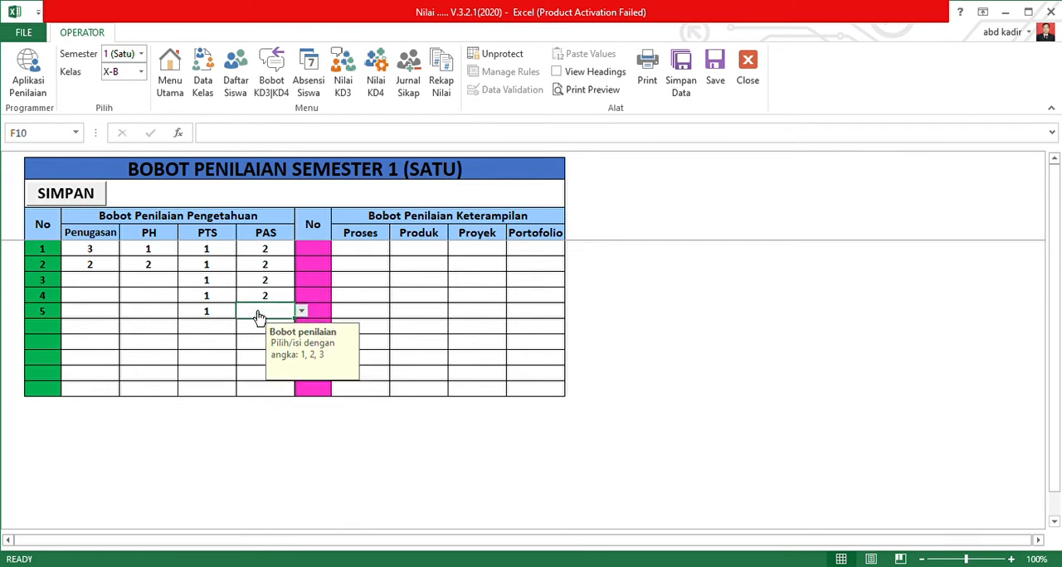
{"action": "type", "text": "2"}
Set Penugasan to 3 and PH to 1 for Pengetahuan KD 3, and both weights to 2 for KD 4.
{"action": "left_click", "coordinate": [87, 280]}
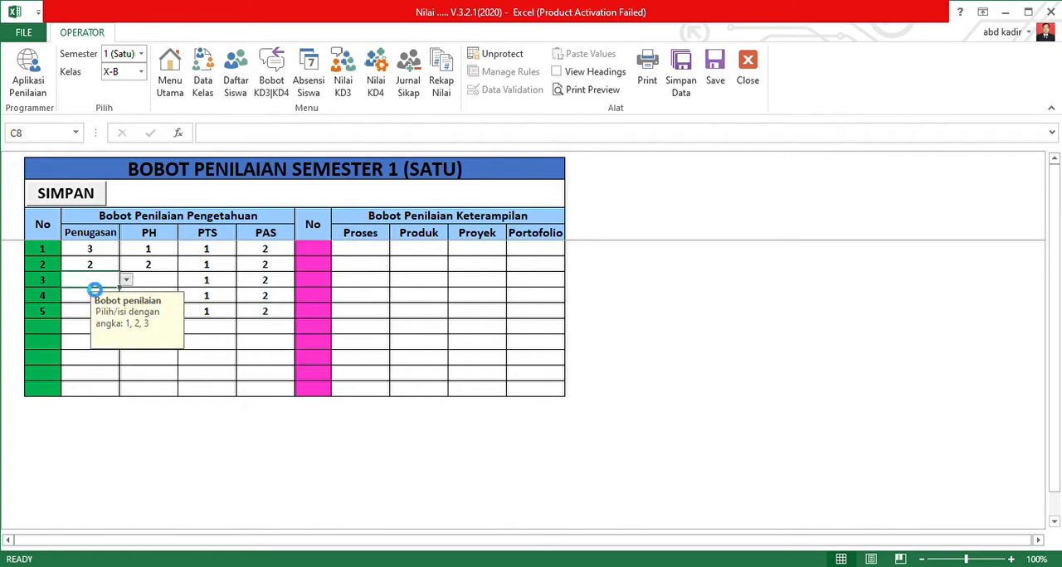
{"action": "type", "text": "3"}
{"action": "left_click", "coordinate": [166, 286]}
{"action": "type", "text": "1"}
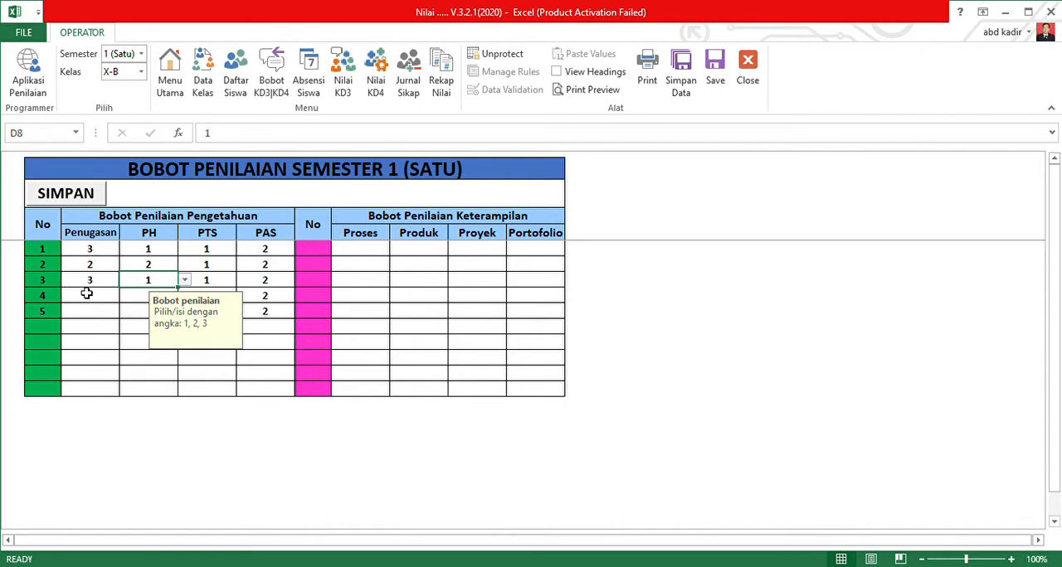
{"action": "left_click", "coordinate": [84, 300]}
{"action": "type", "text": "2"}
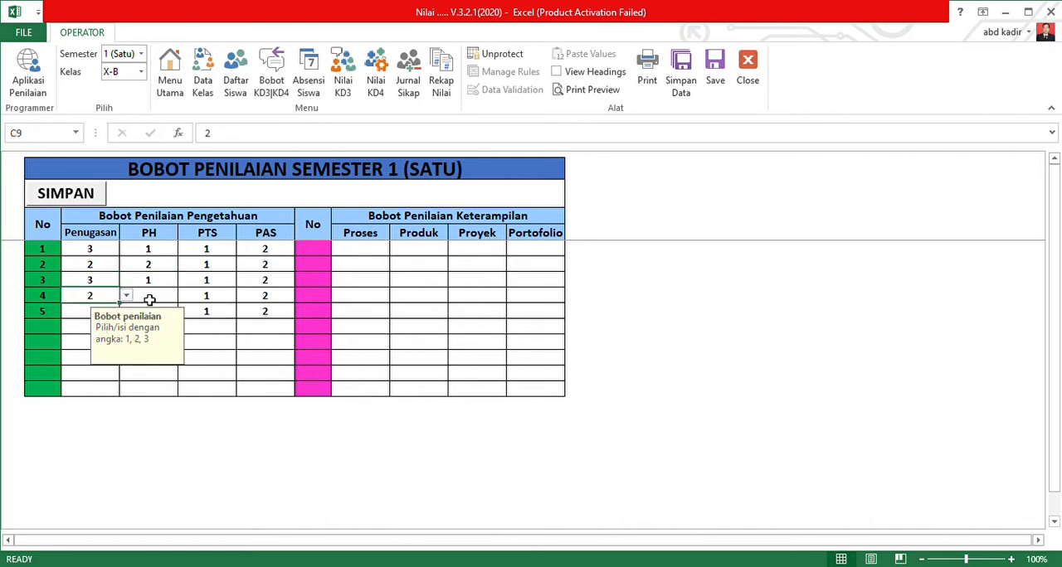
{"action": "left_click", "coordinate": [159, 297]}
{"action": "type", "text": "2"}
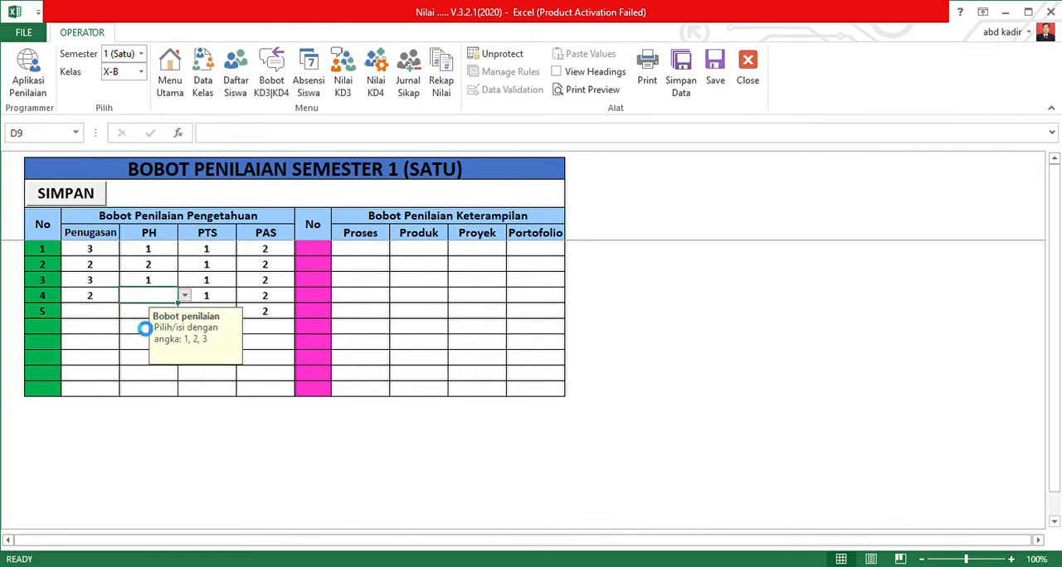
Set Penugasan to 3 and PH to 2 for Pengetahuan KD 5, and select the weights of KD 1 to 5 for review.
{"action": "left_click", "coordinate": [90, 313]}
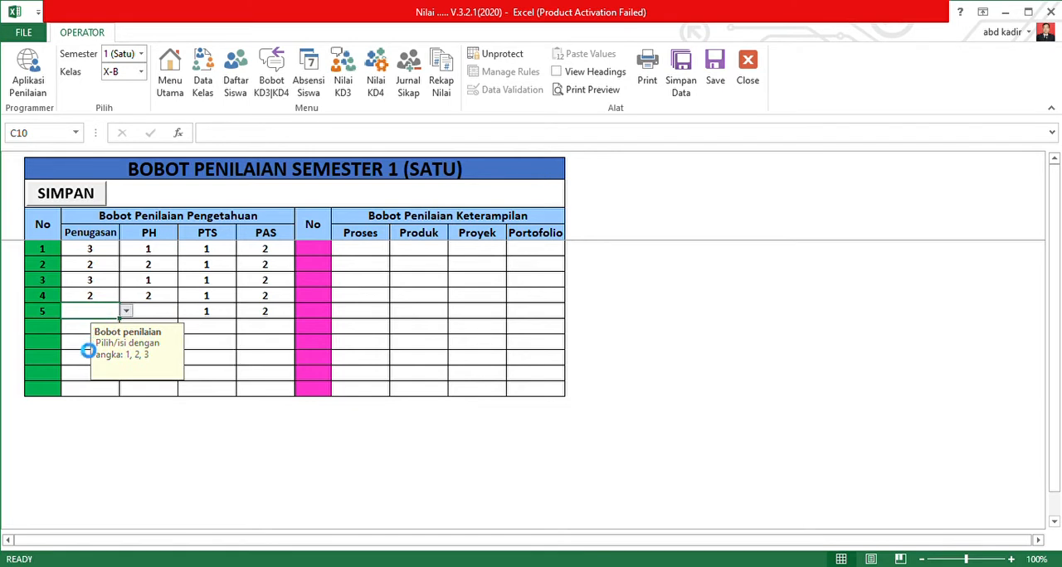
{"action": "type", "text": "3"}
{"action": "left_click", "coordinate": [149, 311]}
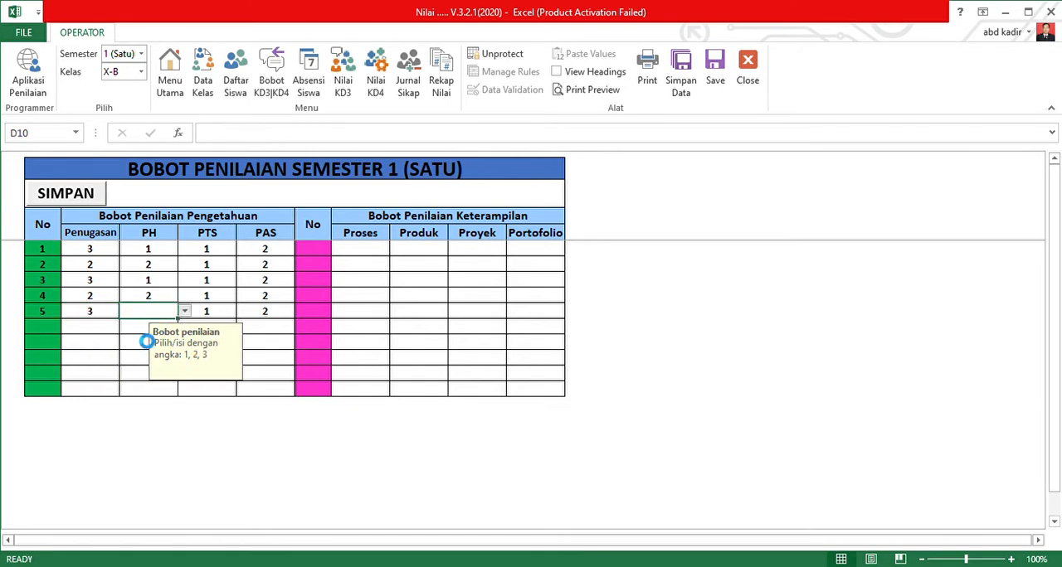
{"action": "type", "text": "2"}
{"action": "left_click", "coordinate": [419, 280]}
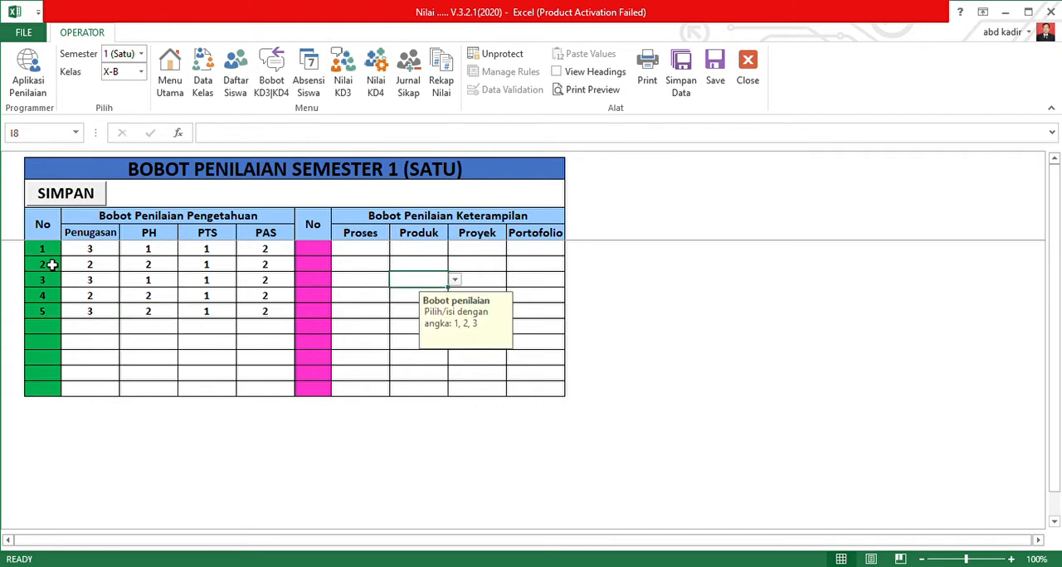
{"action": "left_click_drag", "start_coordinate": [91, 249], "coordinate": [269, 320]}
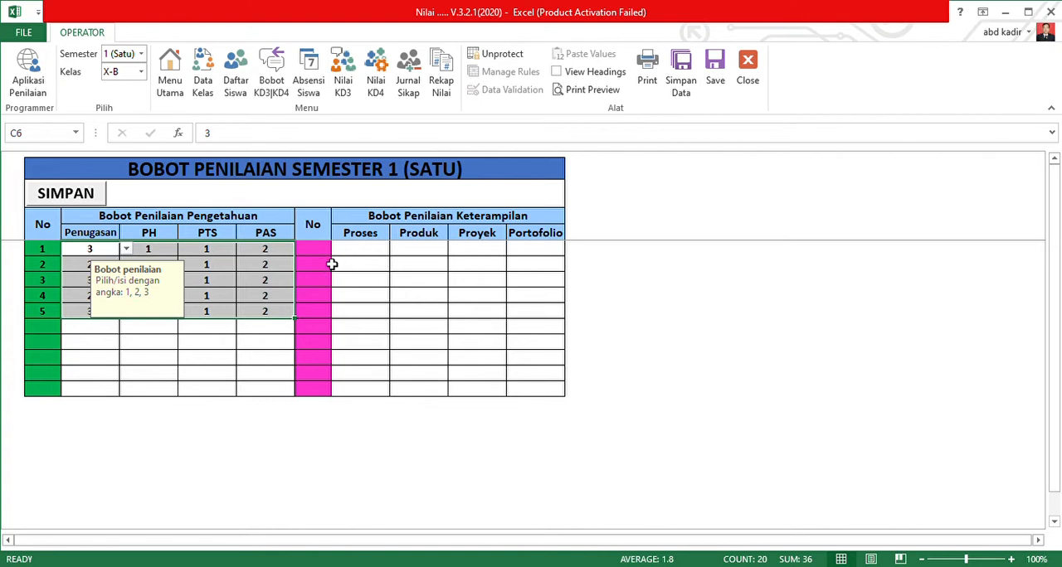
Number the first five Keterampilan rows 1 to 5 in the pink No column.
{"action": "left_click", "coordinate": [323, 254]}
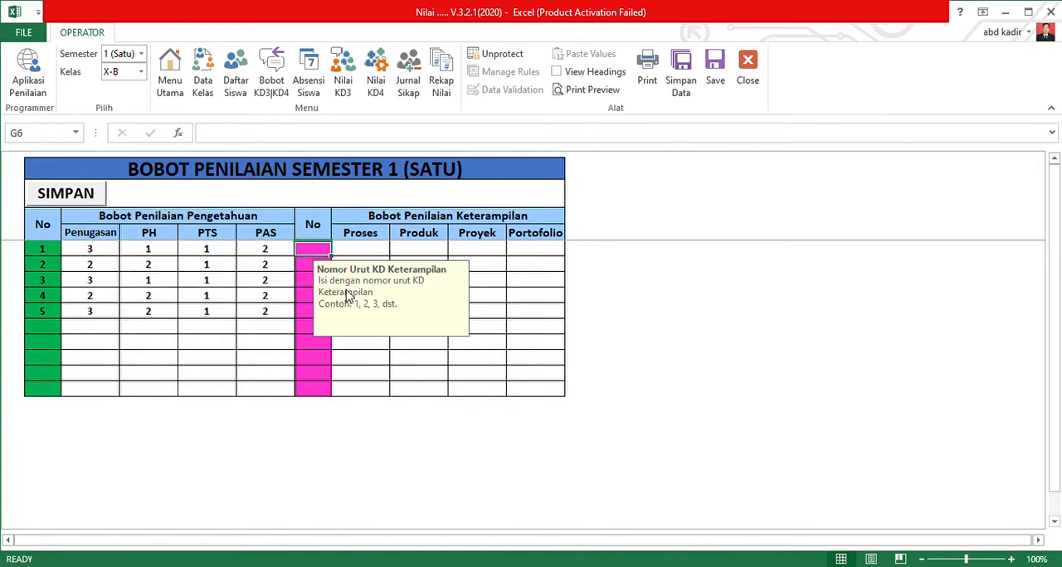
{"action": "type", "text": "1"}
{"action": "key", "text": "Return"}
{"action": "type", "text": "2"}
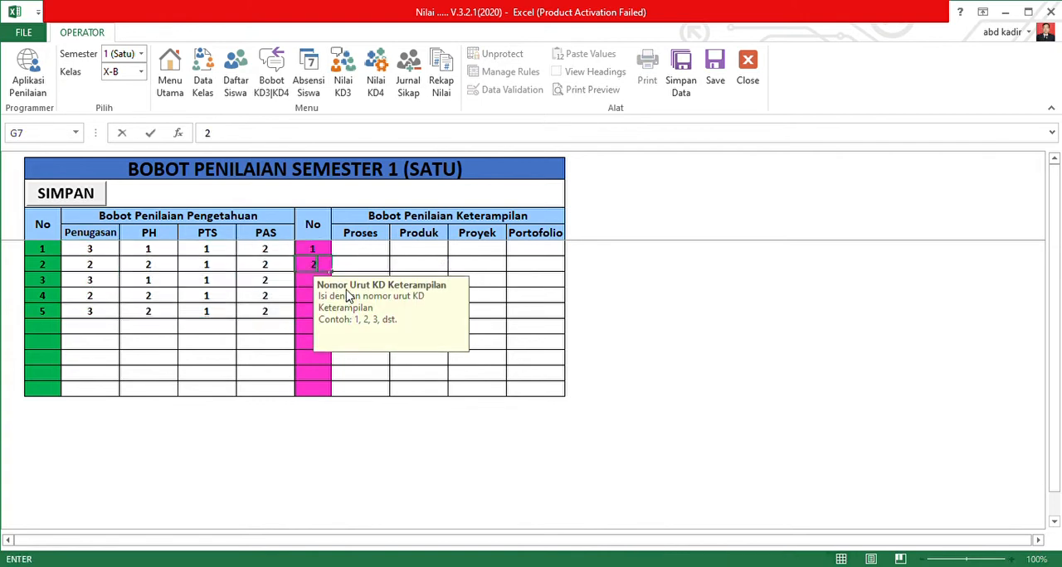
{"action": "key", "text": "Return"}
{"action": "type", "text": "3"}
{"action": "key", "text": "Return"}
{"action": "type", "text": "4"}
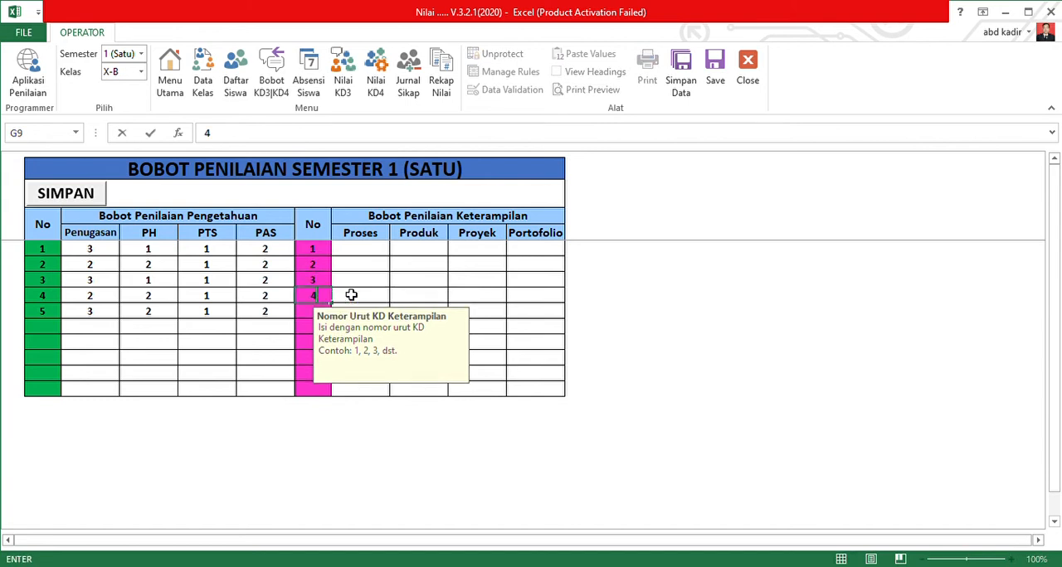
{"action": "key", "text": "Return"}
{"action": "type", "text": "5"}
{"action": "key", "text": "Return"}
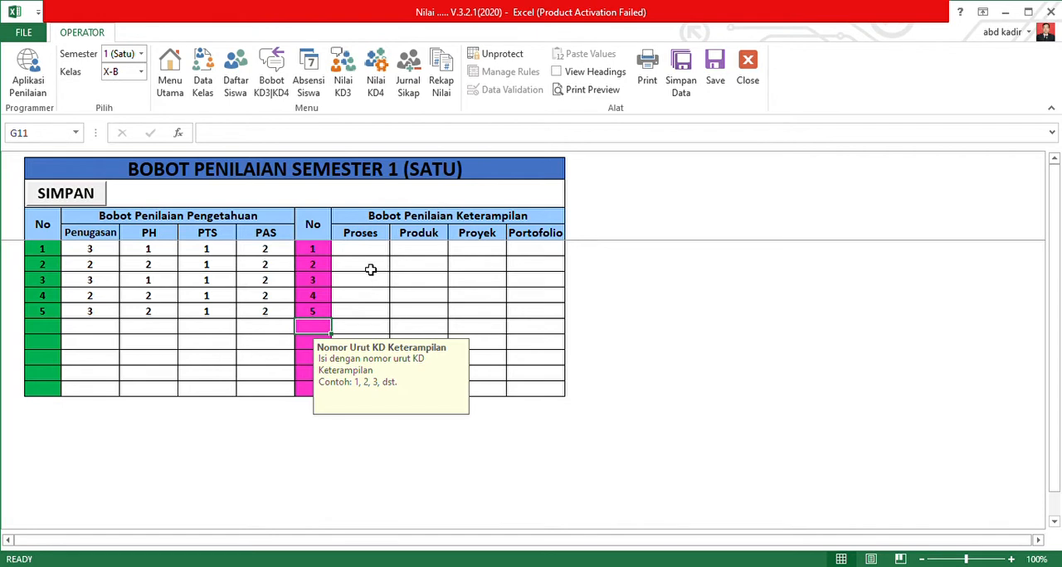
Set the Proses weight to 3 and the Produk weight to 2 for Keterampilan KD 1.
{"action": "left_click", "coordinate": [370, 251]}
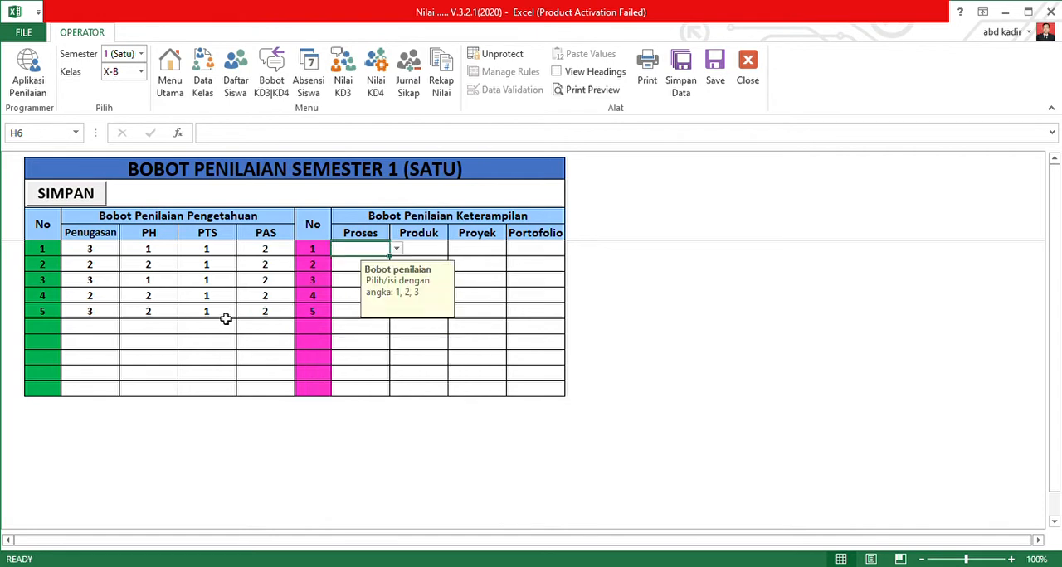
{"action": "left_click", "coordinate": [437, 248]}
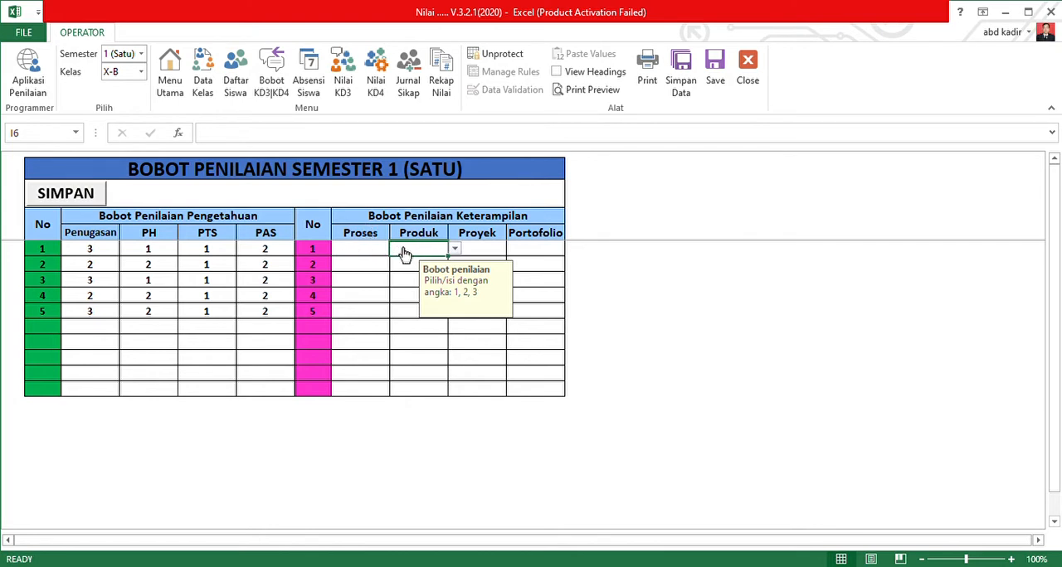
{"action": "left_click", "coordinate": [486, 252]}
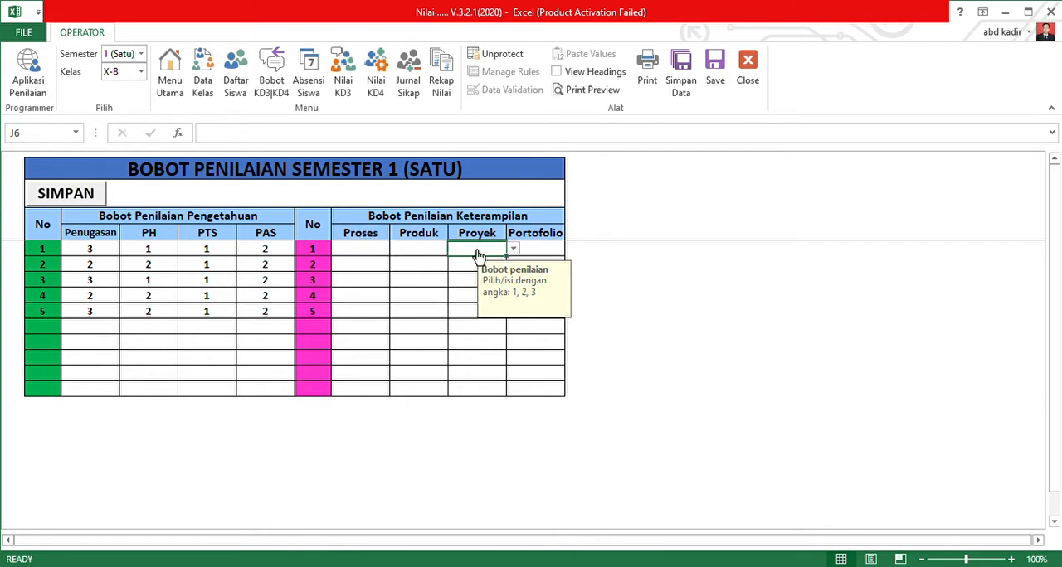
{"action": "left_click", "coordinate": [376, 253]}
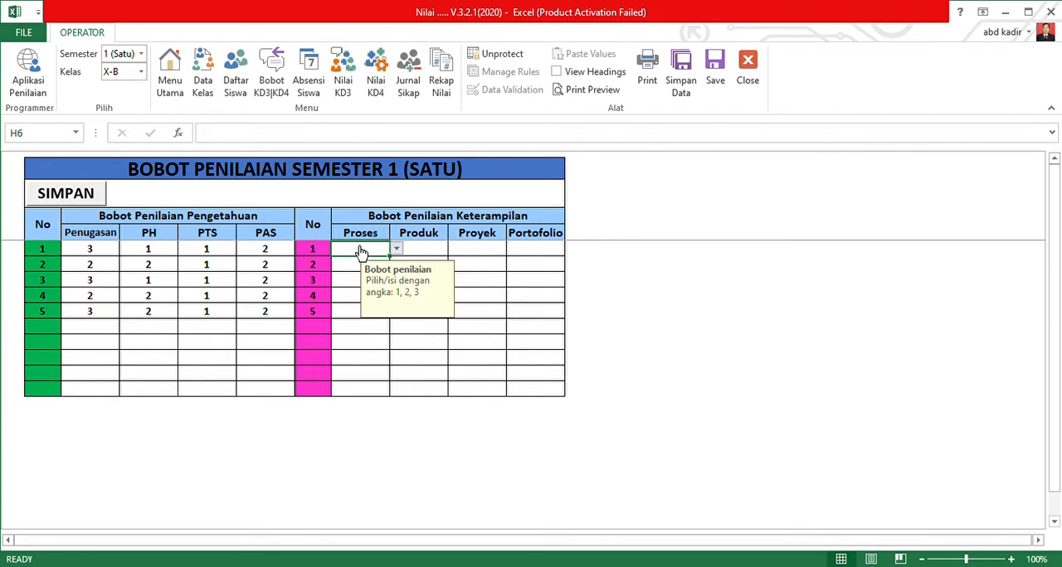
{"action": "left_click", "coordinate": [352, 286]}
{"action": "left_click", "coordinate": [422, 249]}
{"action": "left_click", "coordinate": [454, 249]}
{"action": "left_click", "coordinate": [417, 274]}
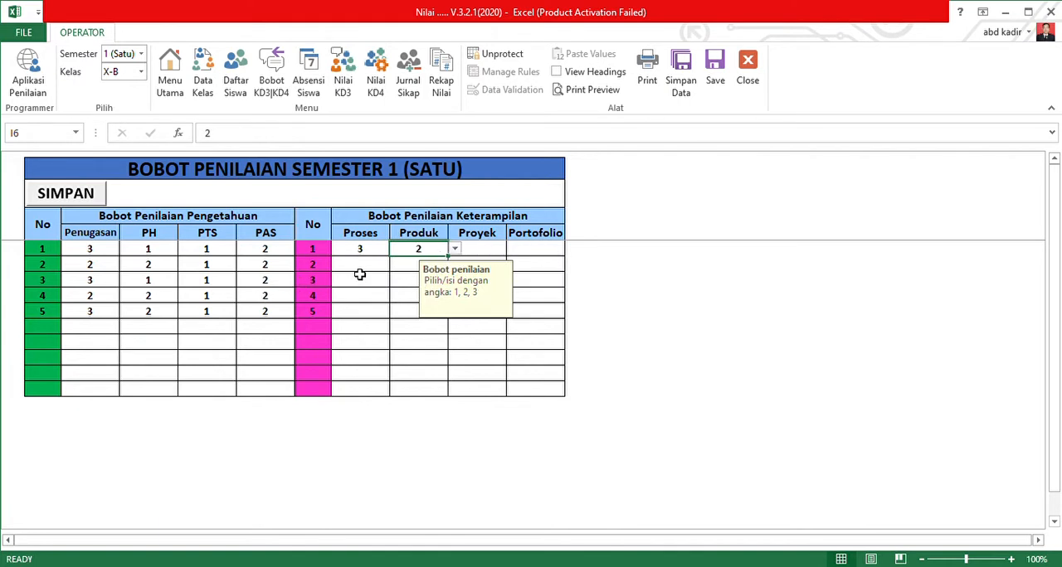
Set Proyek to 3 for Keterampilan KD 2 and Portofolio to 2 for KD 3.
{"action": "left_click", "coordinate": [526, 269]}
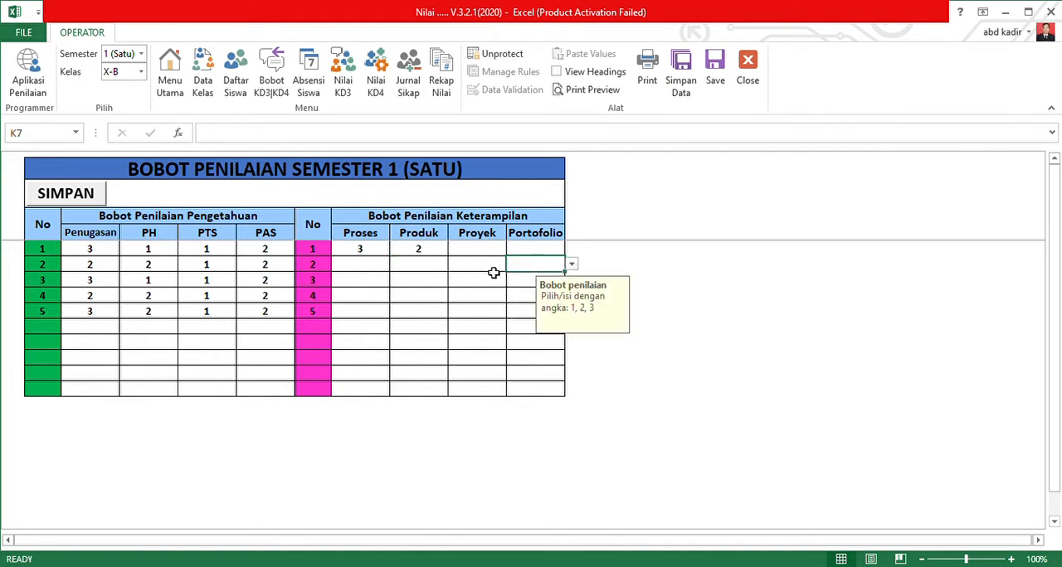
{"action": "left_click", "coordinate": [492, 267]}
{"action": "left_click", "coordinate": [515, 265]}
{"action": "left_click", "coordinate": [472, 300]}
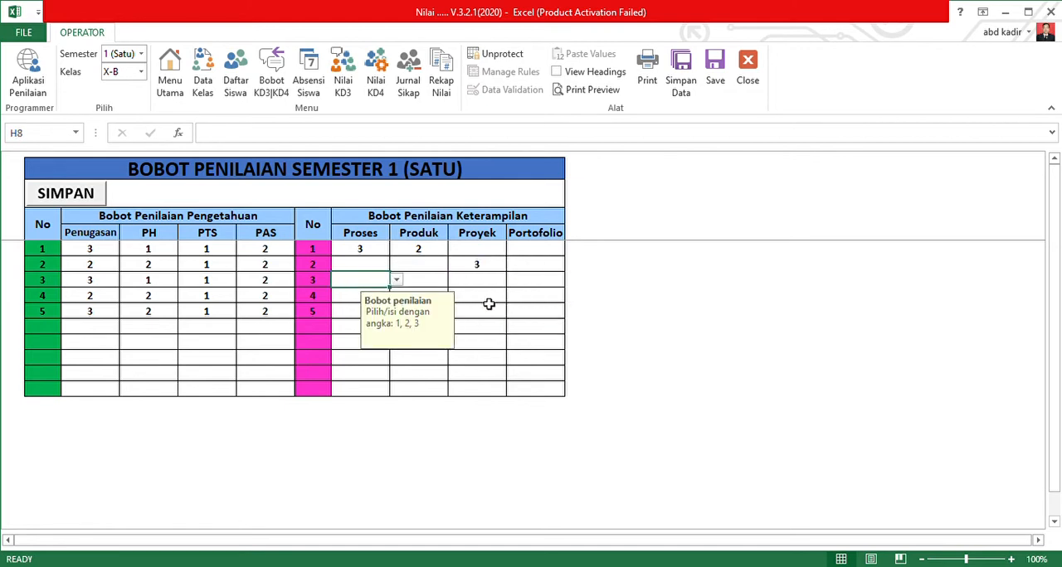
{"action": "left_click", "coordinate": [488, 282]}
{"action": "left_click", "coordinate": [551, 285]}
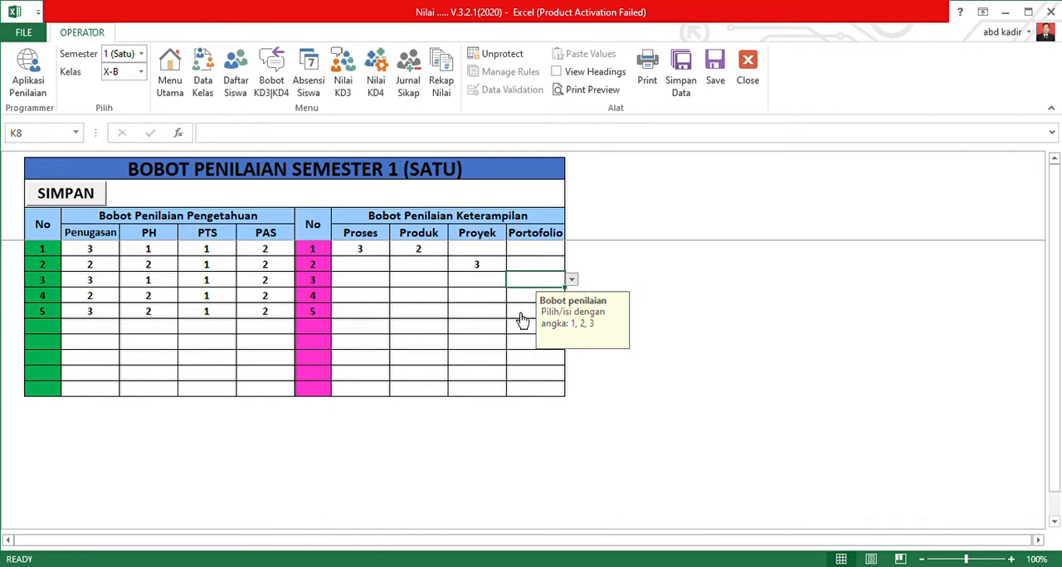
{"action": "type", "text": "2"}
Set both the Proses and Proyek weights to 2 for Keterampilan KD 4.
{"action": "left_click", "coordinate": [478, 301]}
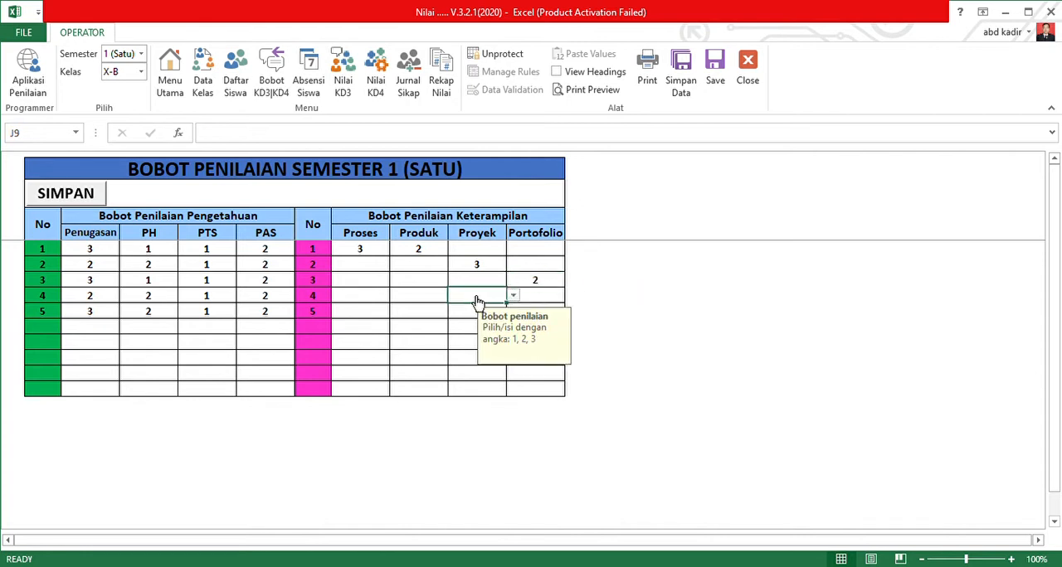
{"action": "left_click", "coordinate": [378, 297]}
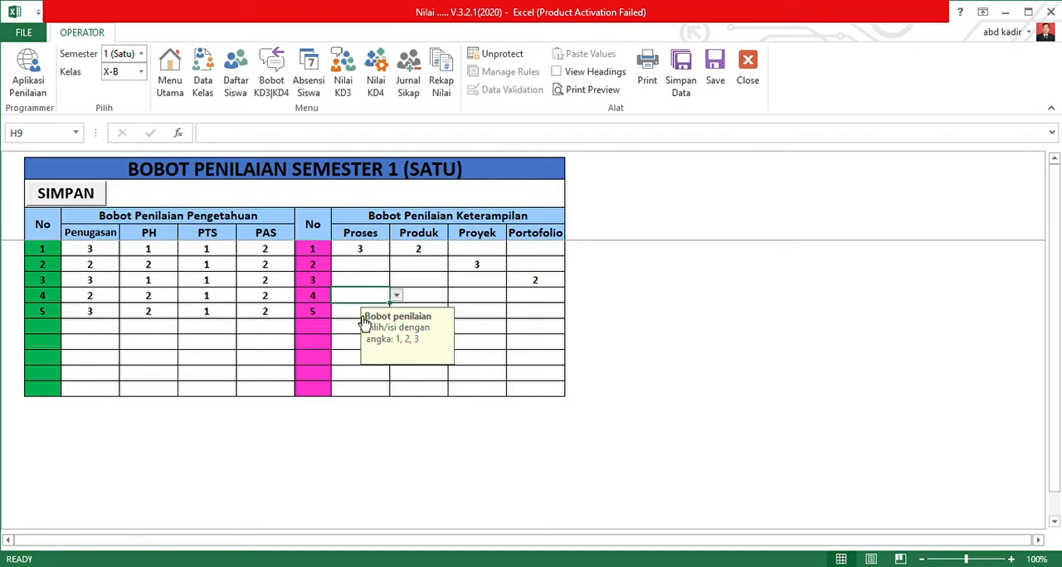
{"action": "type", "text": "2"}
{"action": "left_click", "coordinate": [478, 311]}
{"action": "left_click", "coordinate": [476, 300]}
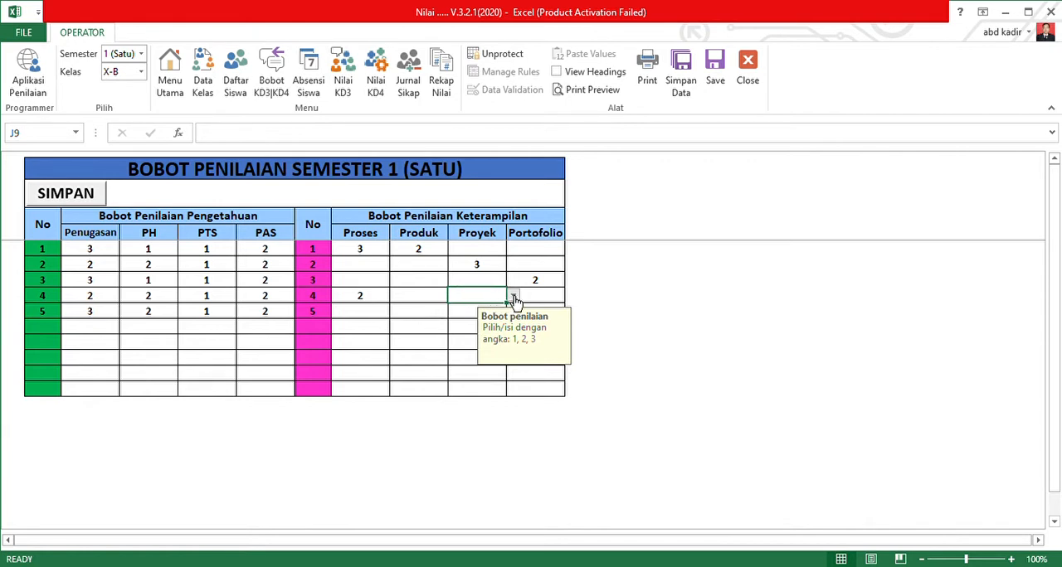
{"action": "type", "text": "2"}
Set Proses to 3 and Portofolio to 2 for Keterampilan KD 5, and save the semester 1 weights.
{"action": "left_click", "coordinate": [352, 314]}
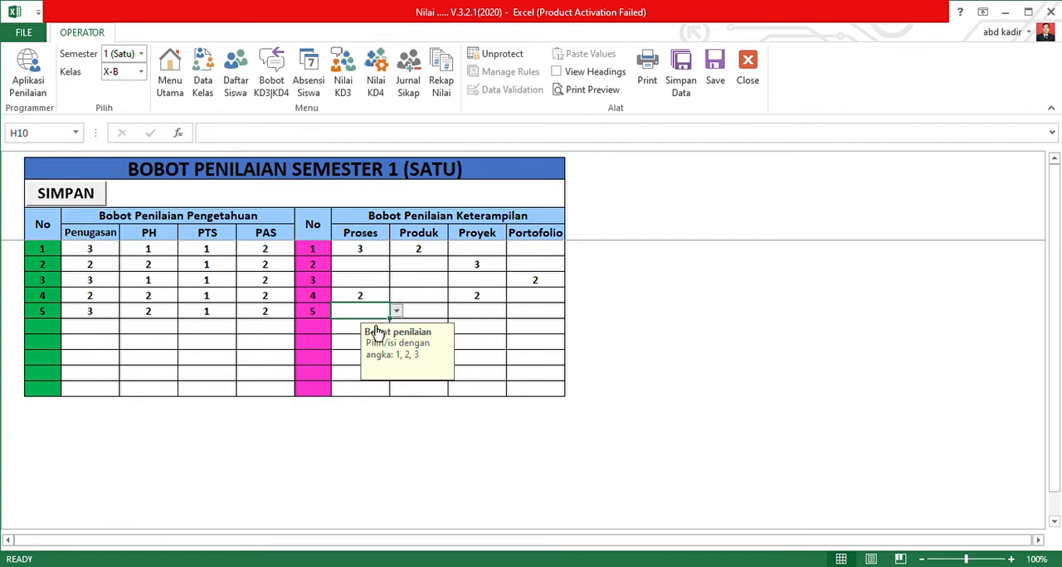
{"action": "type", "text": "3"}
{"action": "key", "text": "Return"}
{"action": "left_click", "coordinate": [533, 316]}
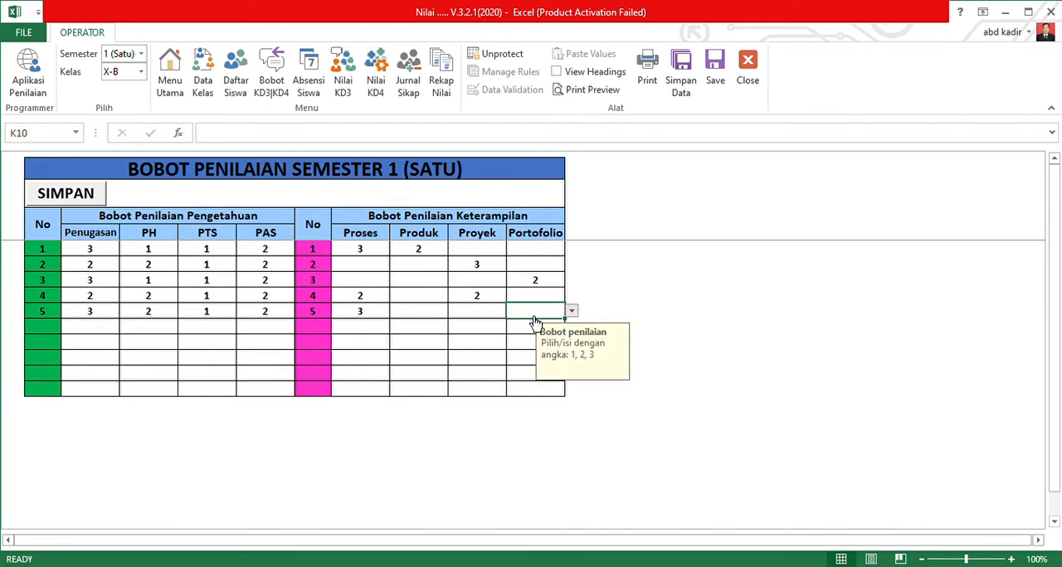
{"action": "type", "text": "2"}
{"action": "left_click", "coordinate": [421, 343]}
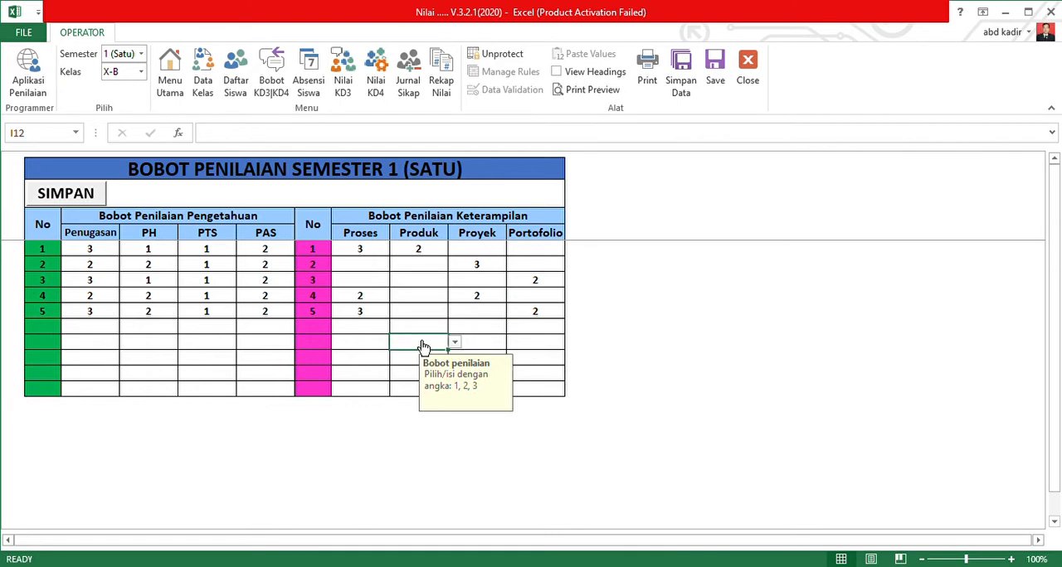
{"action": "left_click", "coordinate": [83, 202]}
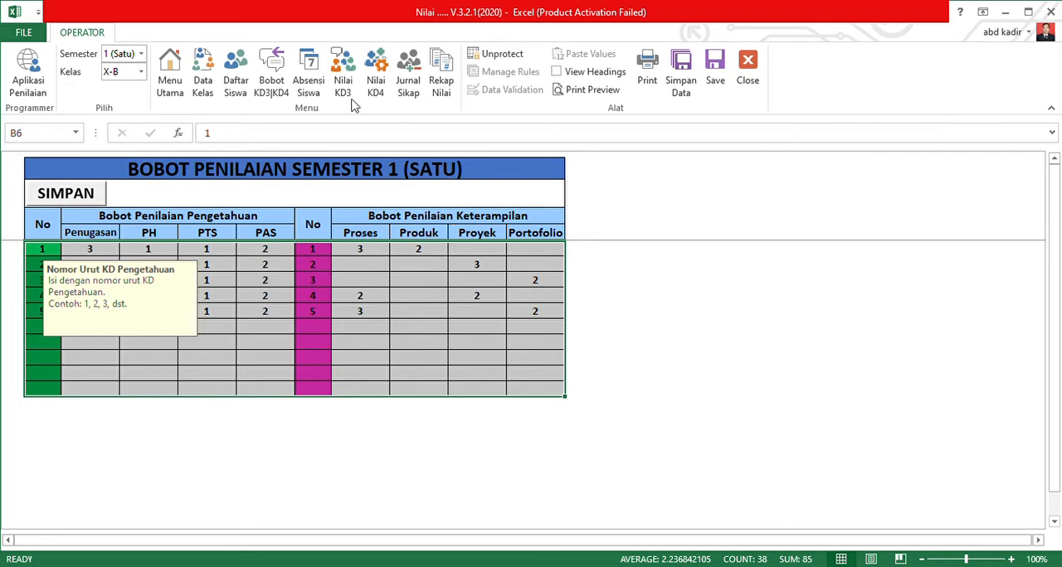
Open the student attendance sheet for class X-B and review its student rows and the date cells of meetings 1 to 30.
{"action": "left_click", "coordinate": [318, 71]}
{"action": "scroll", "coordinate": [373, 320], "scroll_direction": "down", "scroll_amount": 4}
{"action": "scroll", "coordinate": [373, 320], "scroll_direction": "up", "scroll_amount": 4}
{"action": "scroll", "coordinate": [373, 320], "scroll_direction": "down", "scroll_amount": 7}
{"action": "scroll", "coordinate": [372, 321], "scroll_direction": "up", "scroll_amount": 2}
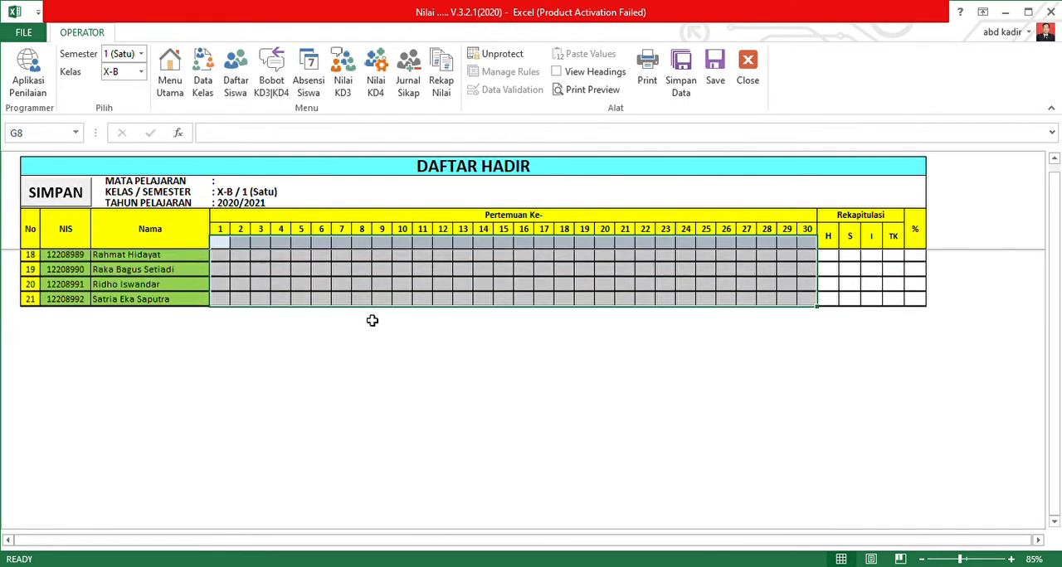
{"action": "scroll", "coordinate": [372, 320], "scroll_direction": "up", "scroll_amount": 6}
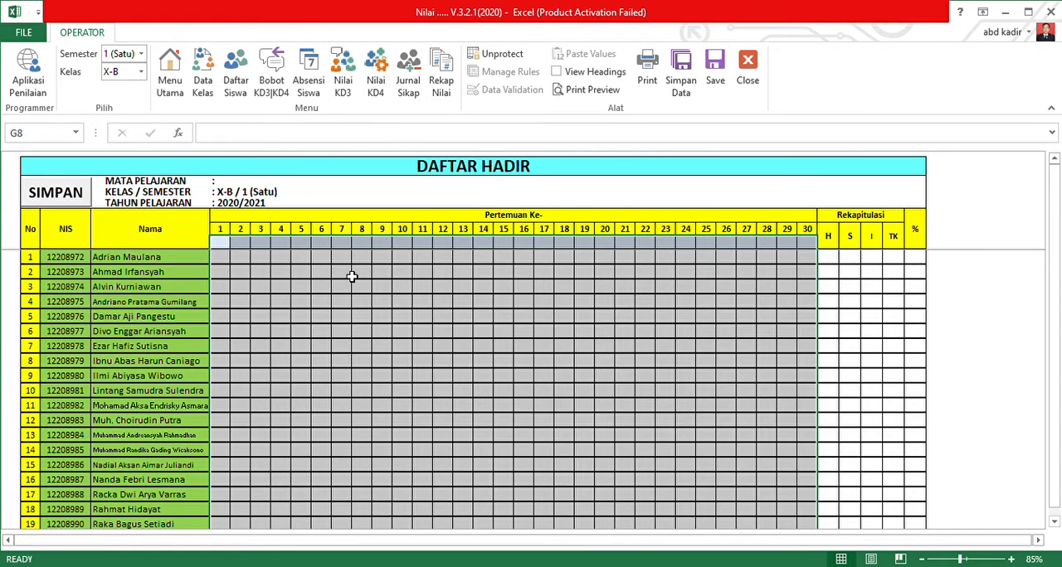
{"action": "left_click", "coordinate": [225, 247]}
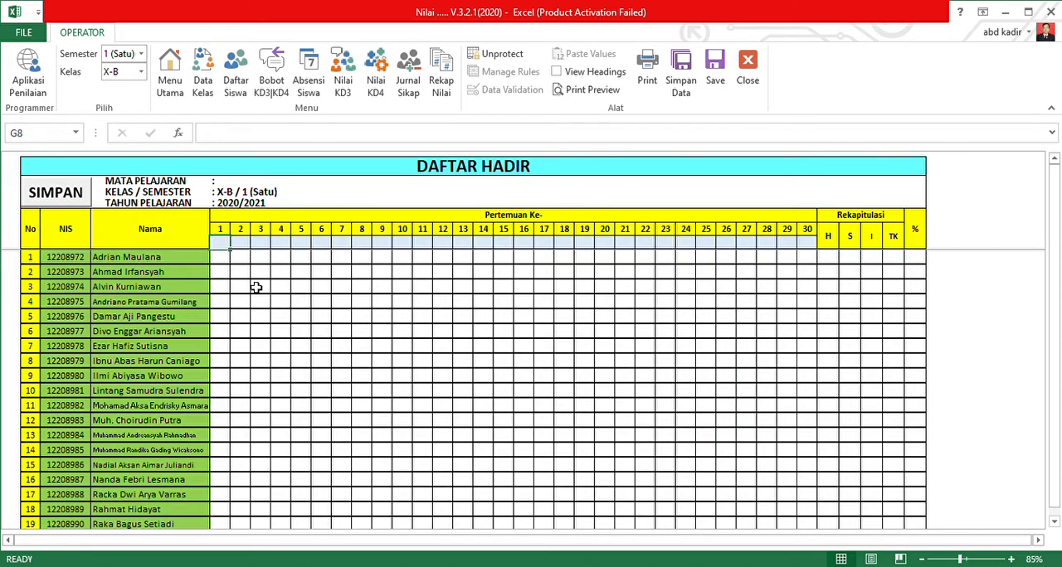
{"action": "left_click_drag", "start_coordinate": [221, 244], "coordinate": [811, 247]}
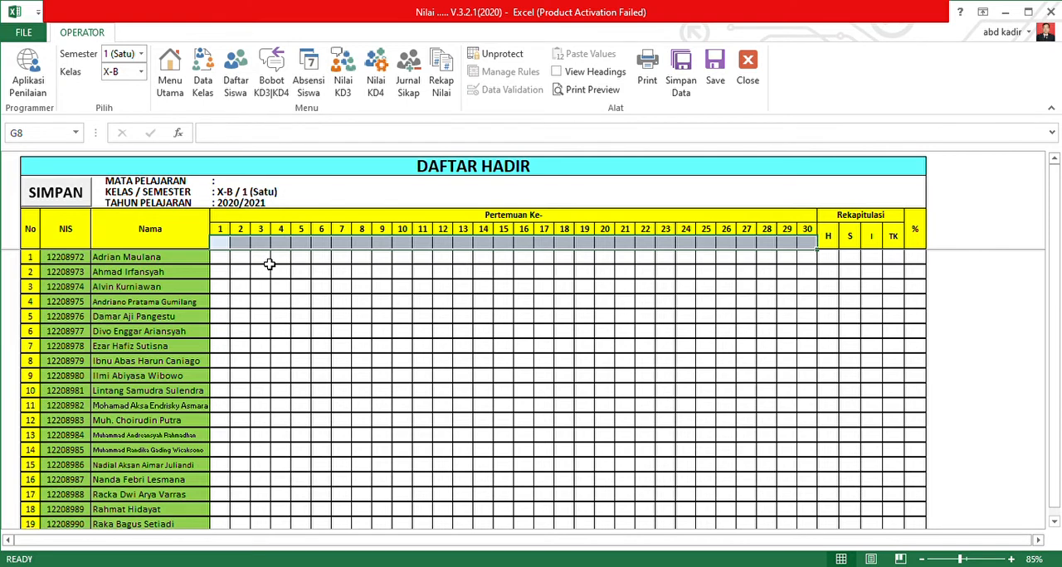
Enter the dates 13/7 for meeting 1 and 20/7 for meeting 2 in the attendance list.
{"action": "left_click", "coordinate": [224, 247]}
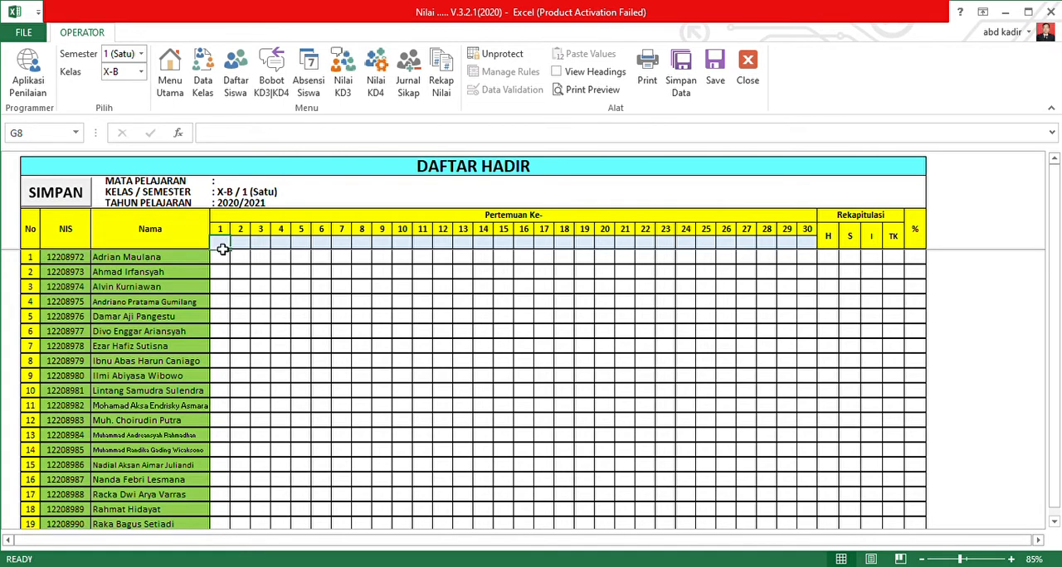
{"action": "type", "text": "13"}
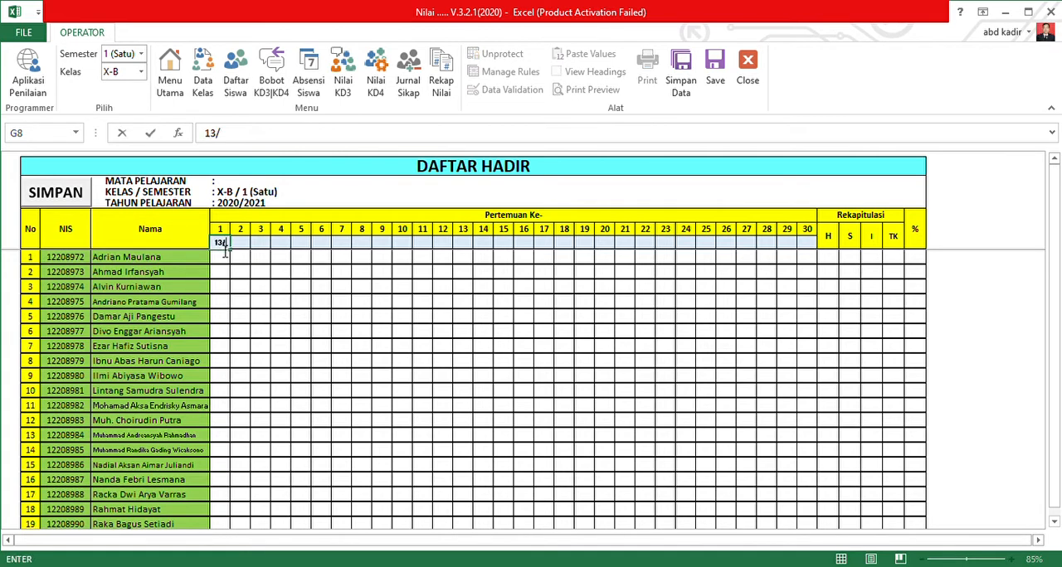
{"action": "type", "text": "/7"}
{"action": "left_click", "coordinate": [341, 259]}
{"action": "left_click", "coordinate": [242, 245]}
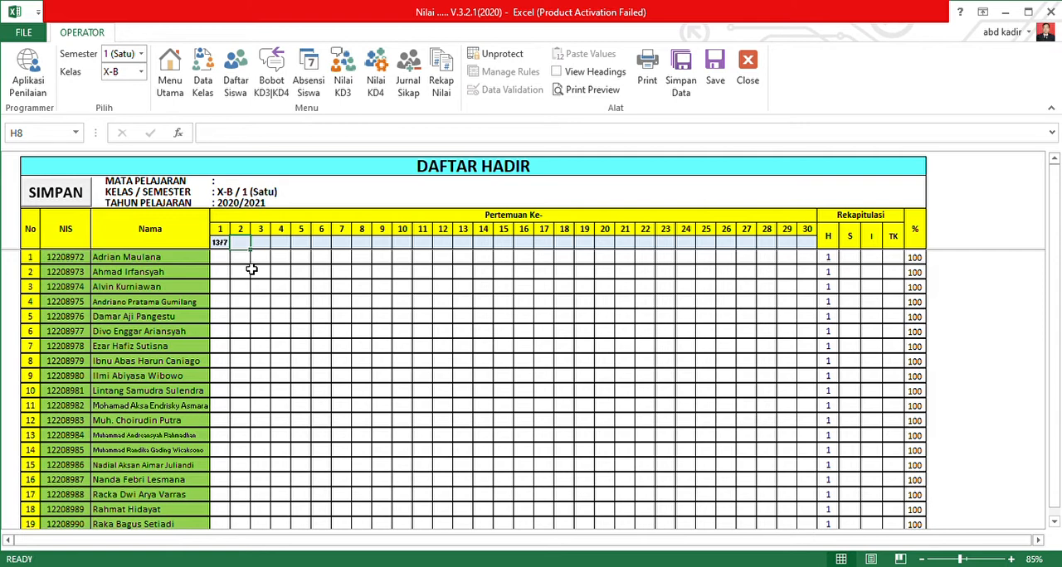
{"action": "type", "text": "20/7"}
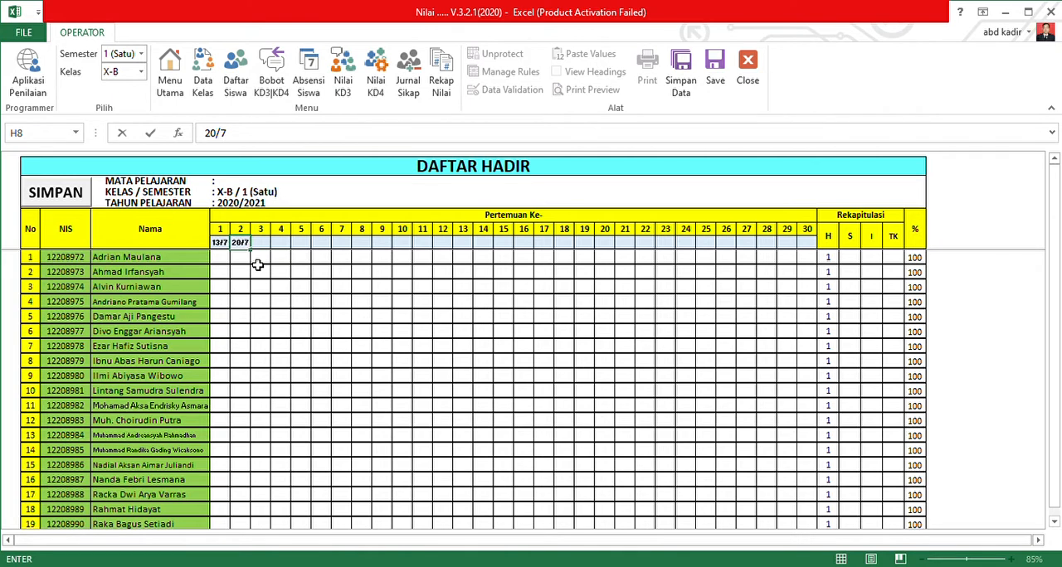
{"action": "key", "text": "Tab"}
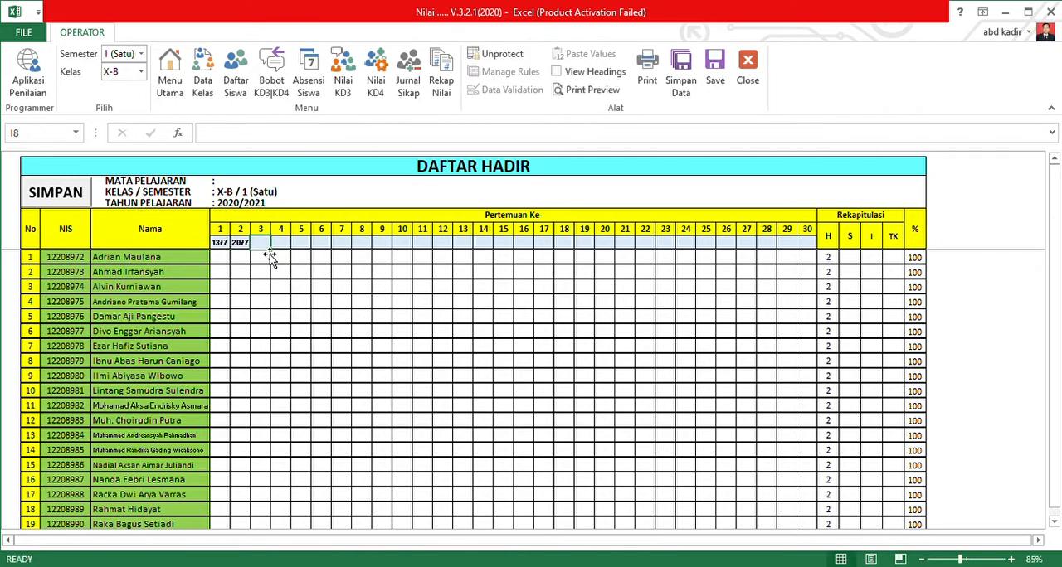
{"action": "left_click", "coordinate": [282, 260]}
Select the two meeting dates and examine the attendance recap across all students.
{"action": "left_click", "coordinate": [227, 244]}
{"action": "left_click_drag", "start_coordinate": [229, 251], "coordinate": [245, 251]}
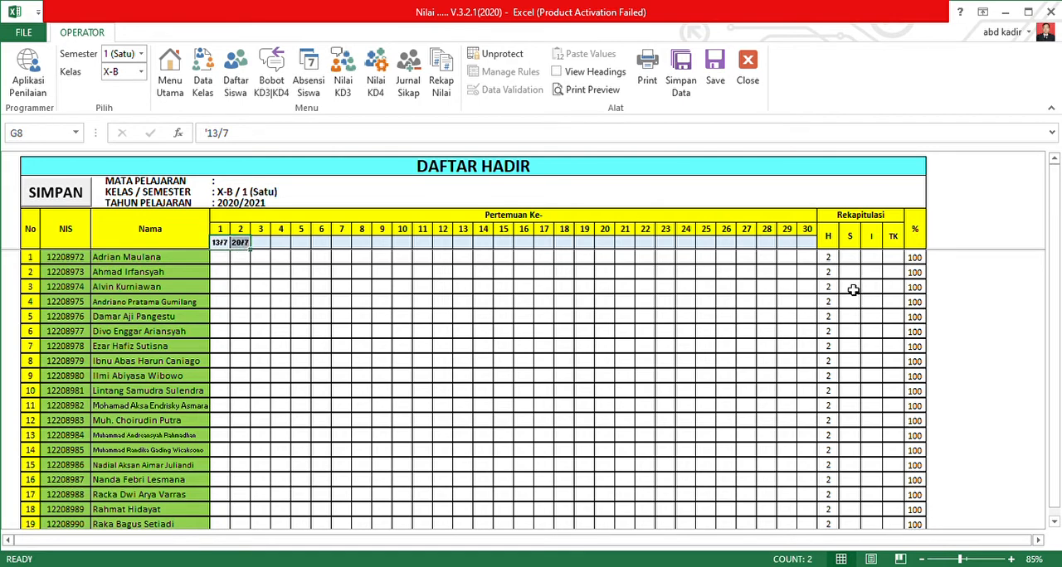
{"action": "scroll", "coordinate": [838, 408], "scroll_direction": "down", "scroll_amount": 3}
{"action": "scroll", "coordinate": [835, 407], "scroll_direction": "up", "scroll_amount": 3}
{"action": "scroll", "coordinate": [842, 357], "scroll_direction": "down", "scroll_amount": 3}
{"action": "scroll", "coordinate": [842, 370], "scroll_direction": "up", "scroll_amount": 3}
Mark the first student as S for the 13/7 meeting.
{"action": "left_click", "coordinate": [224, 259]}
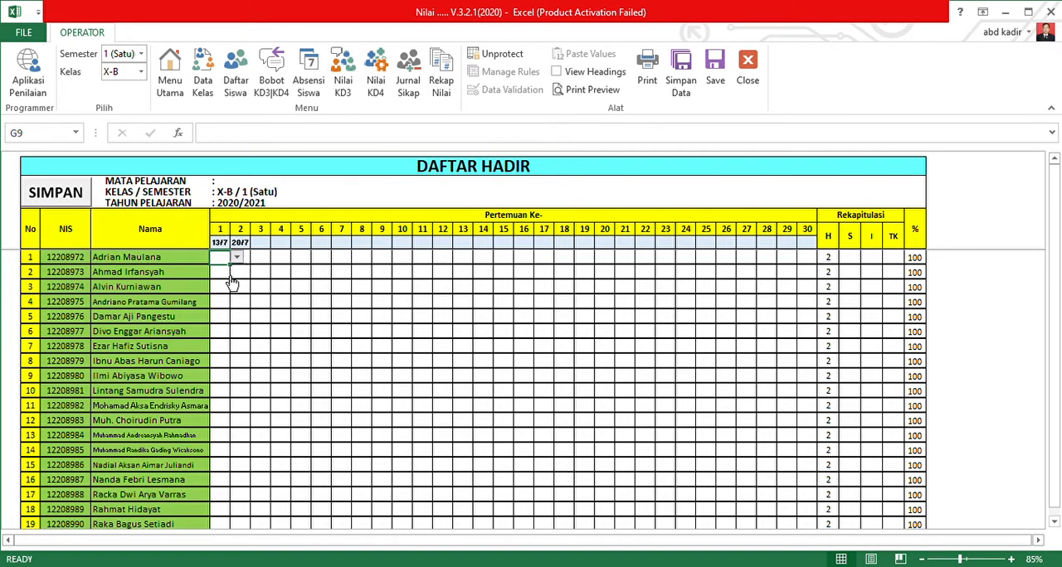
{"action": "left_click", "coordinate": [222, 275]}
{"action": "left_click", "coordinate": [258, 303]}
{"action": "left_click", "coordinate": [267, 260]}
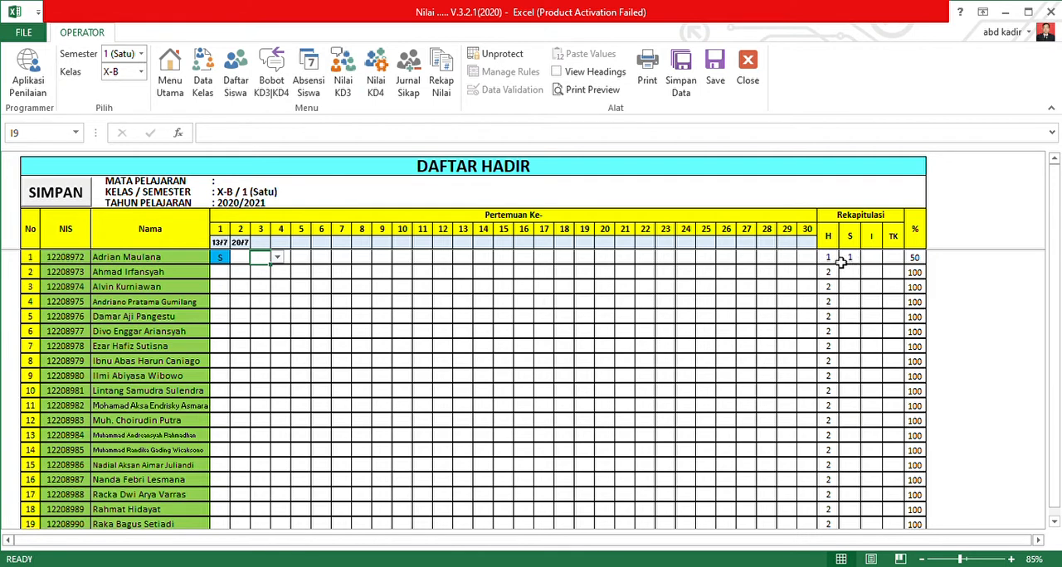
Mark the second student as TK for the 20/7 meeting and the fifth student as I for the 13/7 meeting.
{"action": "left_click", "coordinate": [246, 260]}
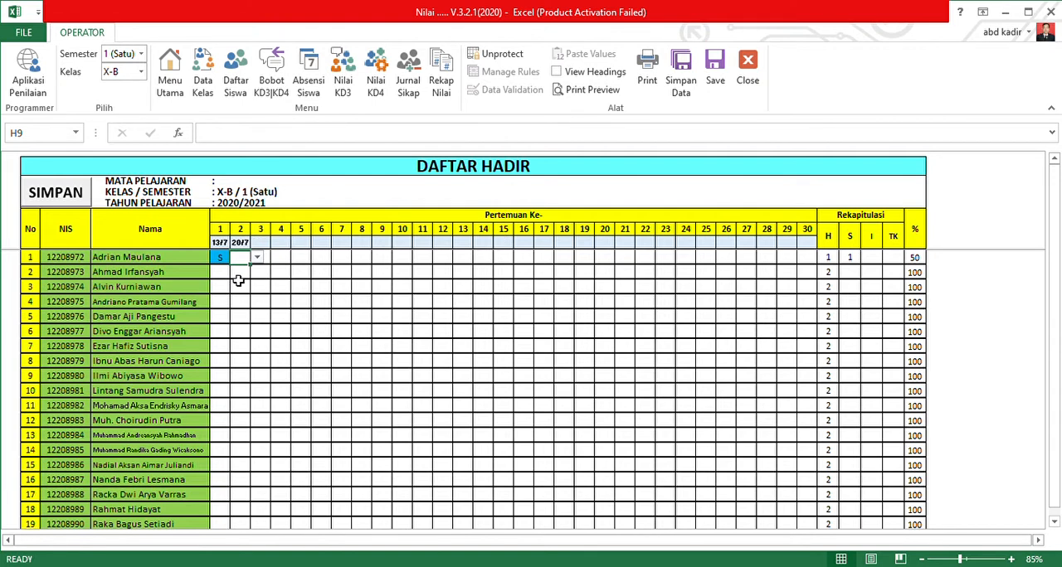
{"action": "left_click", "coordinate": [247, 274]}
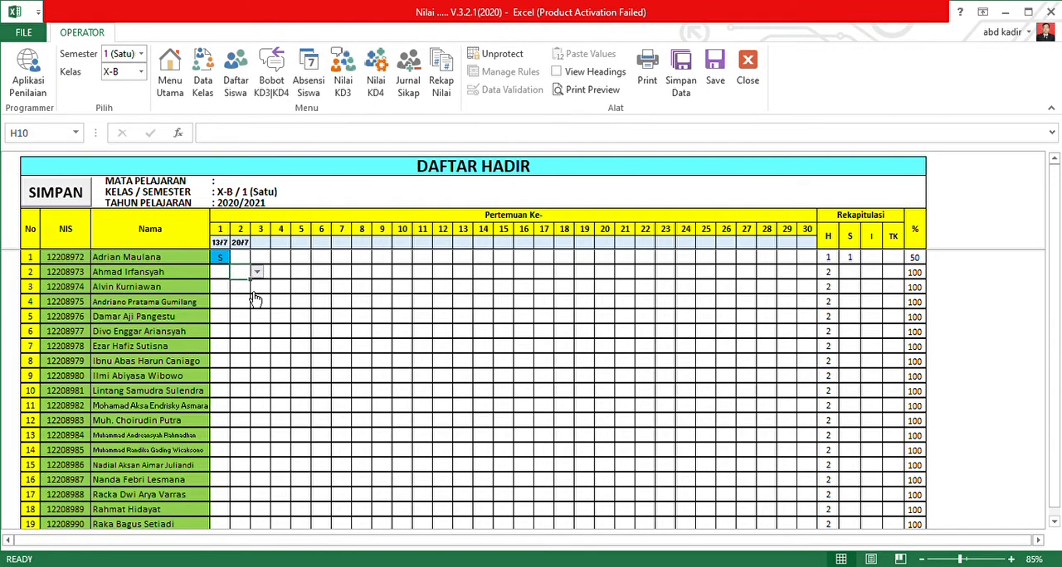
{"action": "left_click", "coordinate": [258, 306]}
{"action": "left_click", "coordinate": [380, 273]}
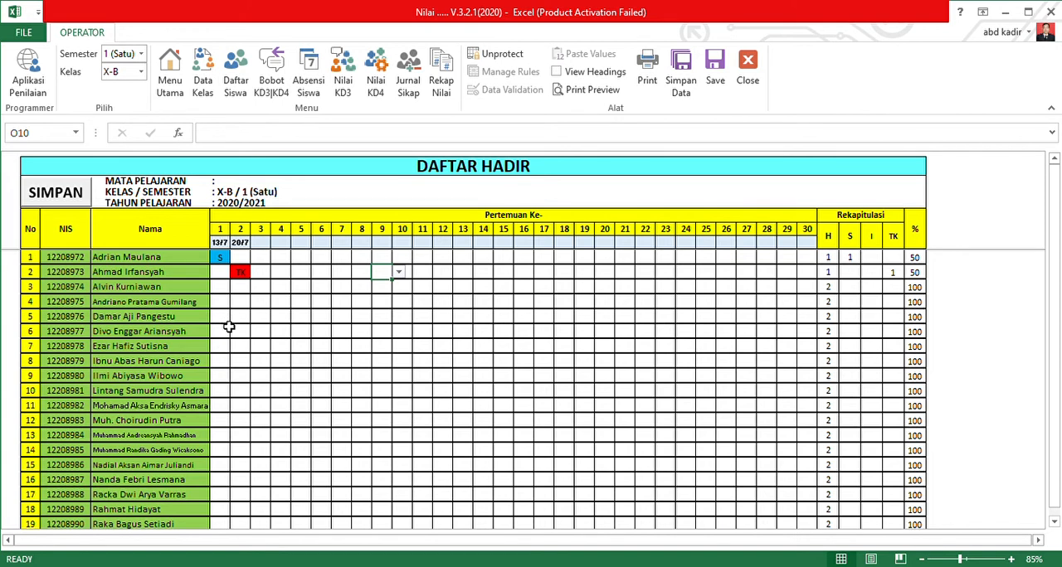
{"action": "left_click", "coordinate": [225, 317]}
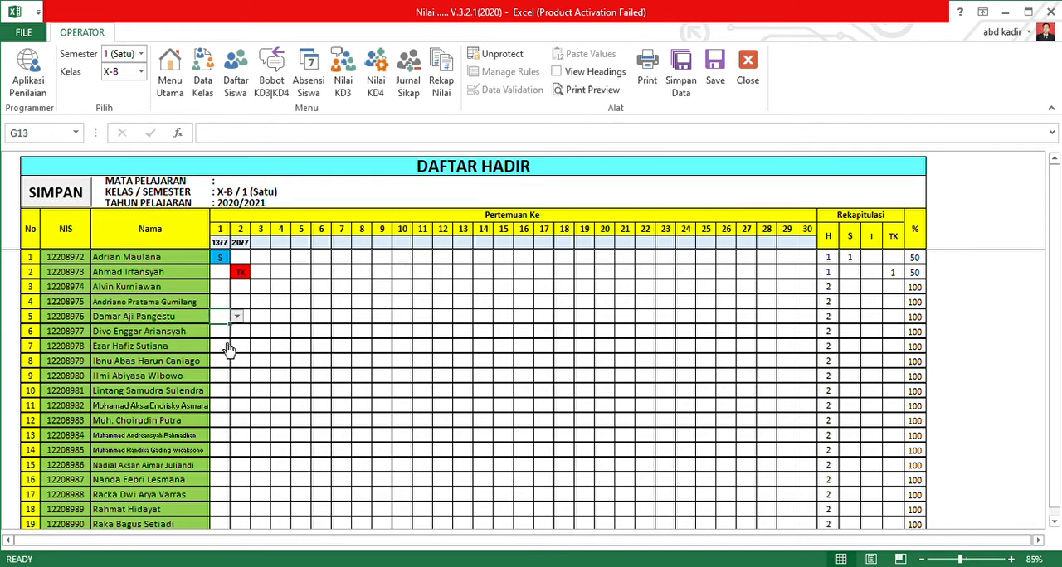
{"action": "type", "text": "I"}
{"action": "left_click", "coordinate": [604, 346]}
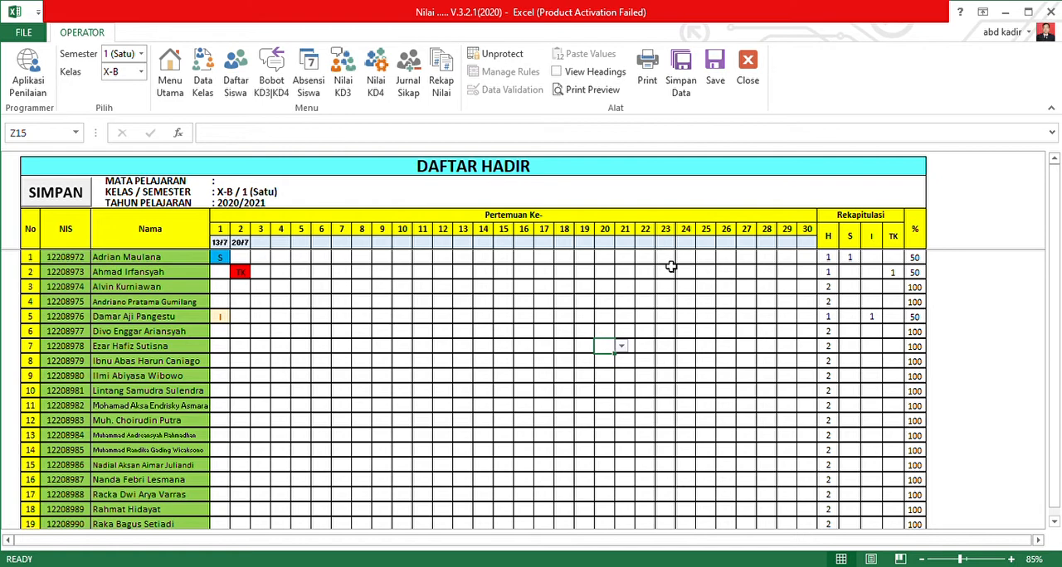
Check the attendance list through to its end and save it.
{"action": "scroll", "coordinate": [455, 292], "scroll_direction": "down", "scroll_amount": 5}
{"action": "scroll", "coordinate": [453, 290], "scroll_direction": "up", "scroll_amount": 5}
{"action": "left_click", "coordinate": [81, 200]}
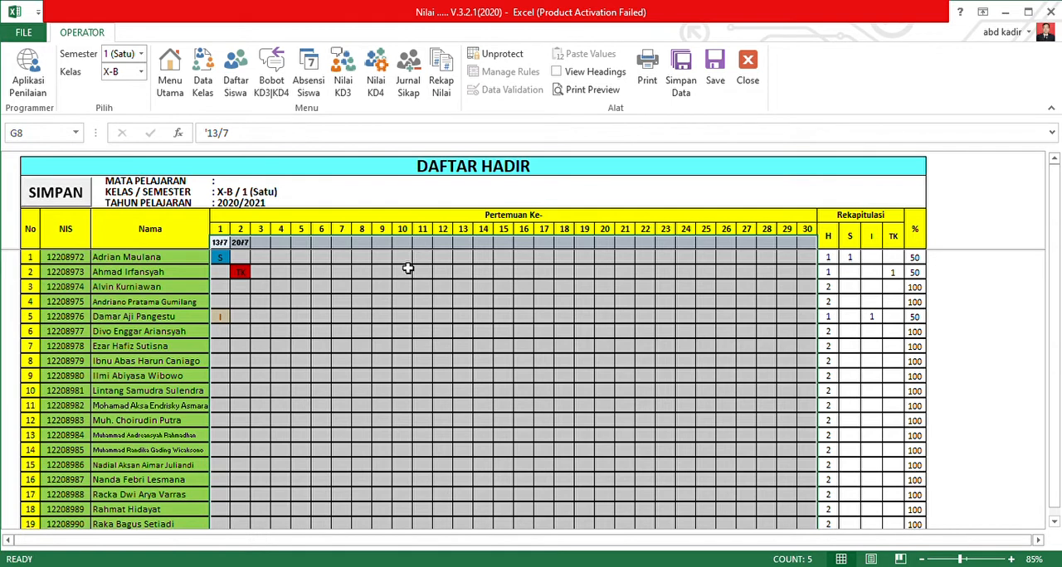
Open the KD-3 knowledge grades sheet, review its student rows, and select the first student's Penugasan 1 cell for KD 3.1.
{"action": "left_click", "coordinate": [346, 83]}
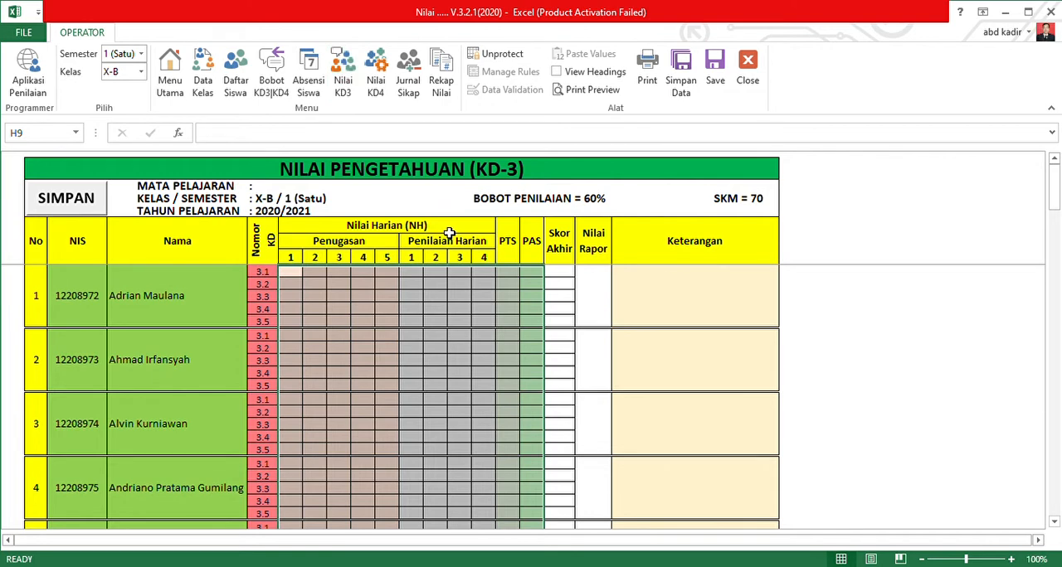
{"action": "scroll", "coordinate": [407, 301], "scroll_direction": "down", "scroll_amount": 8}
{"action": "scroll", "coordinate": [347, 338], "scroll_direction": "up", "scroll_amount": 8}
{"action": "left_click", "coordinate": [291, 276]}
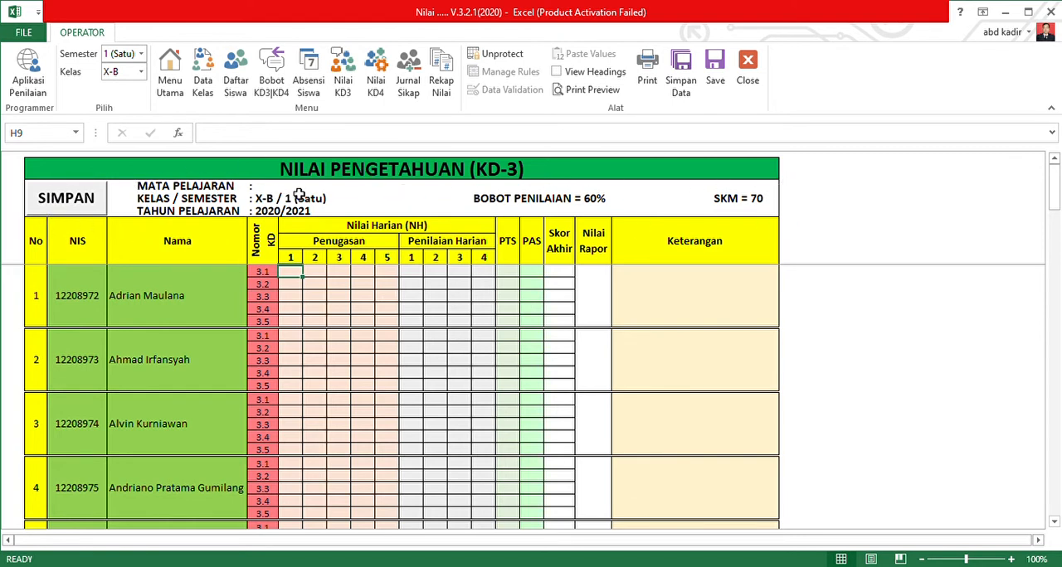
On the main menu sheet, set Mata Pelajaran to Matematika and fill in the teacher's name under Nama Guru.
{"action": "left_click", "coordinate": [170, 79]}
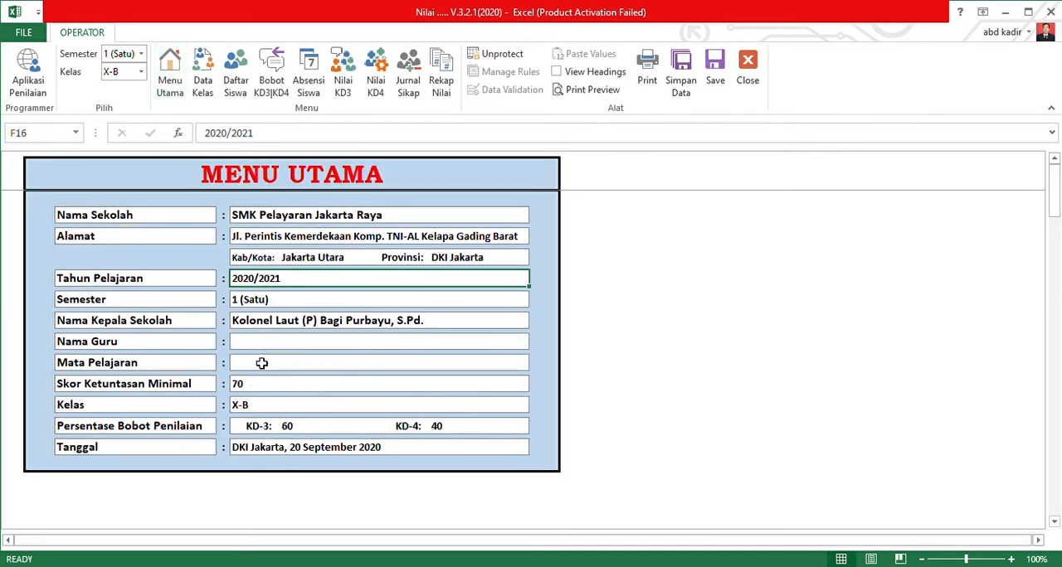
{"action": "left_click", "coordinate": [261, 363]}
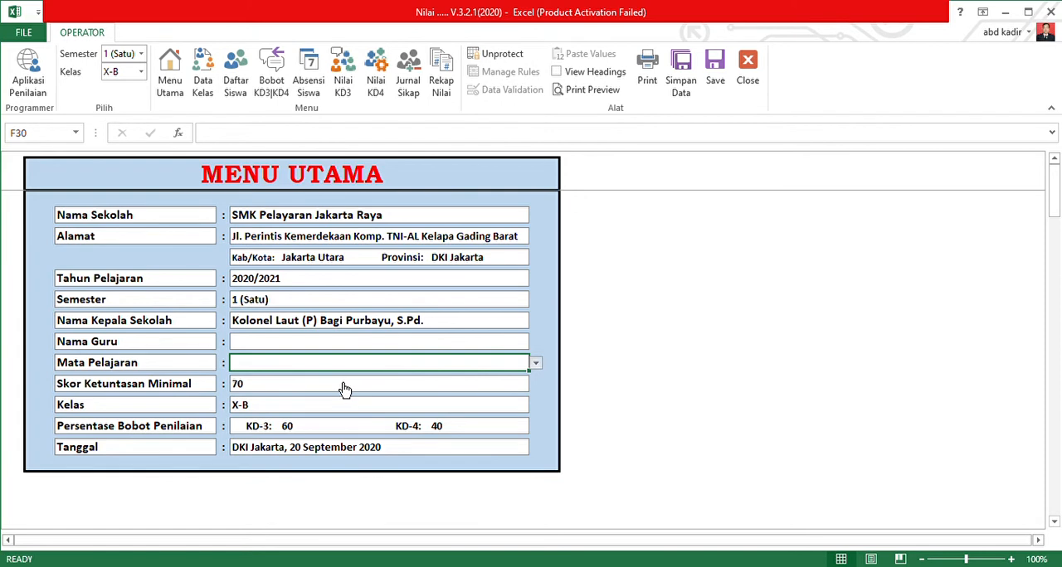
{"action": "type", "text": "Matematika"}
{"action": "left_click", "coordinate": [317, 342]}
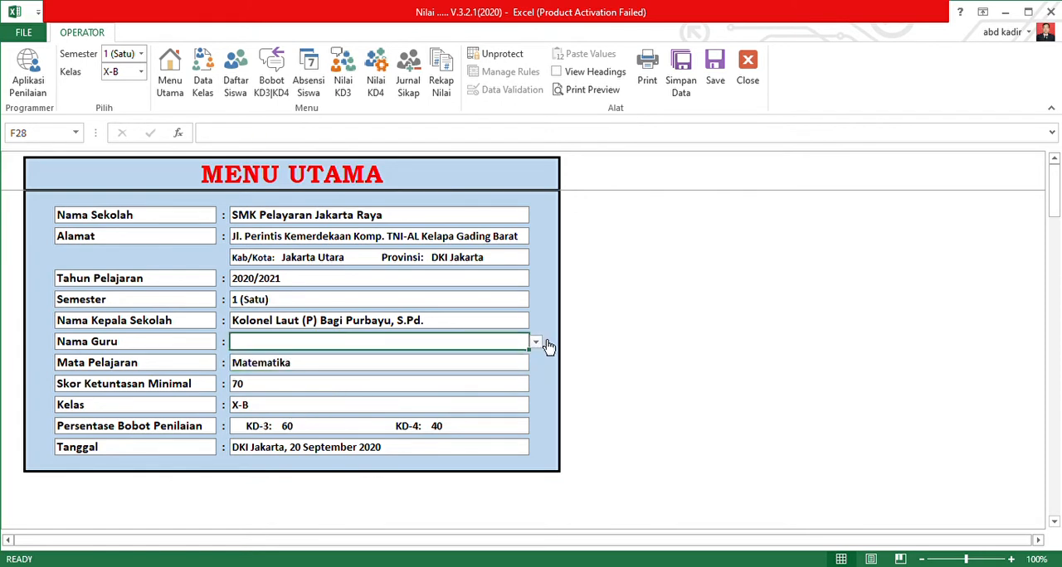
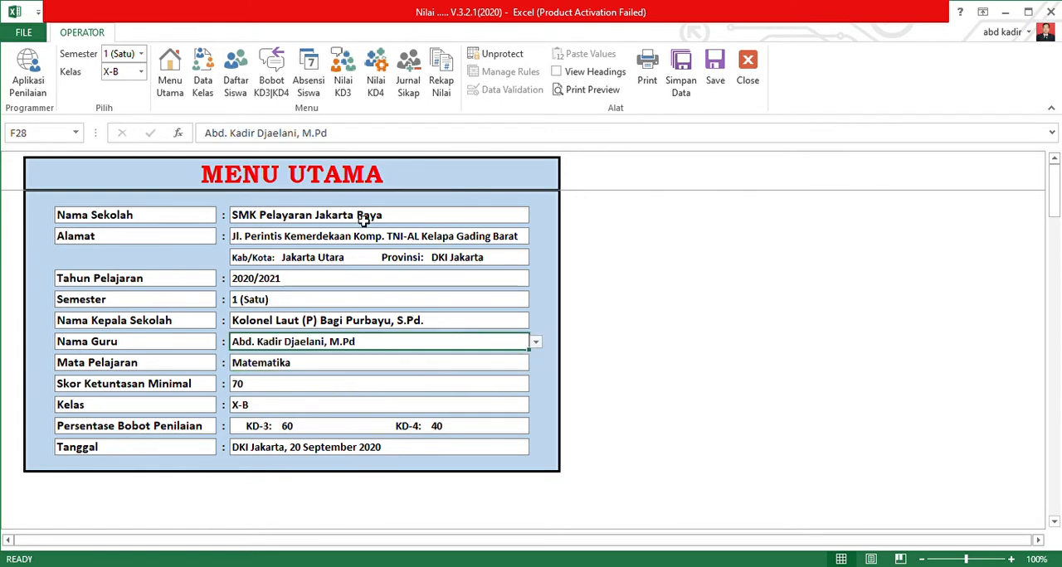
Compare the KD-3 knowledge grades sheet with the main menu data and examine the first student's Penugasan 1 cells for KD 3.1 to 3.5.
{"action": "left_click", "coordinate": [344, 78]}
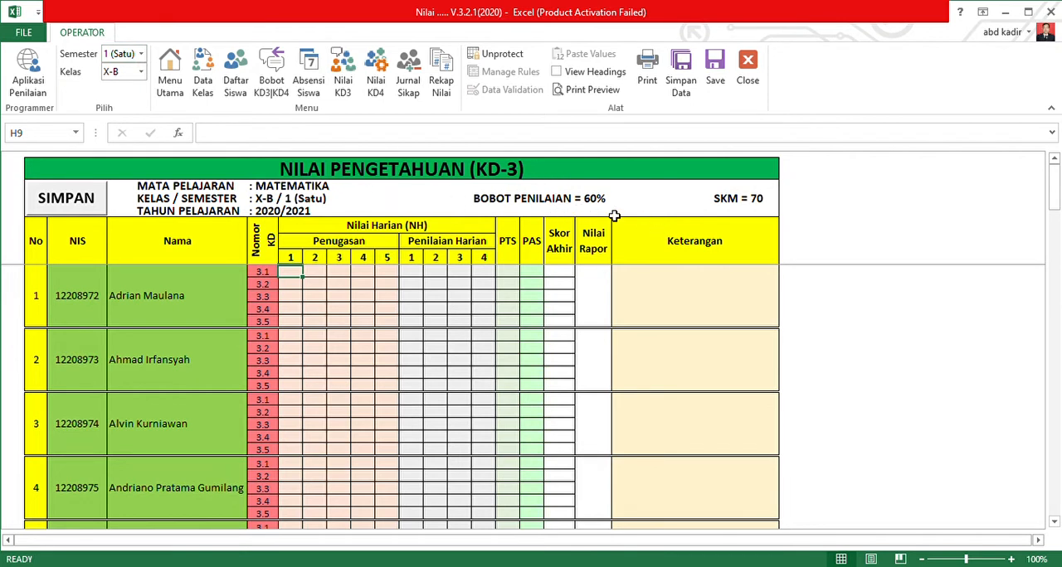
{"action": "left_click", "coordinate": [174, 90]}
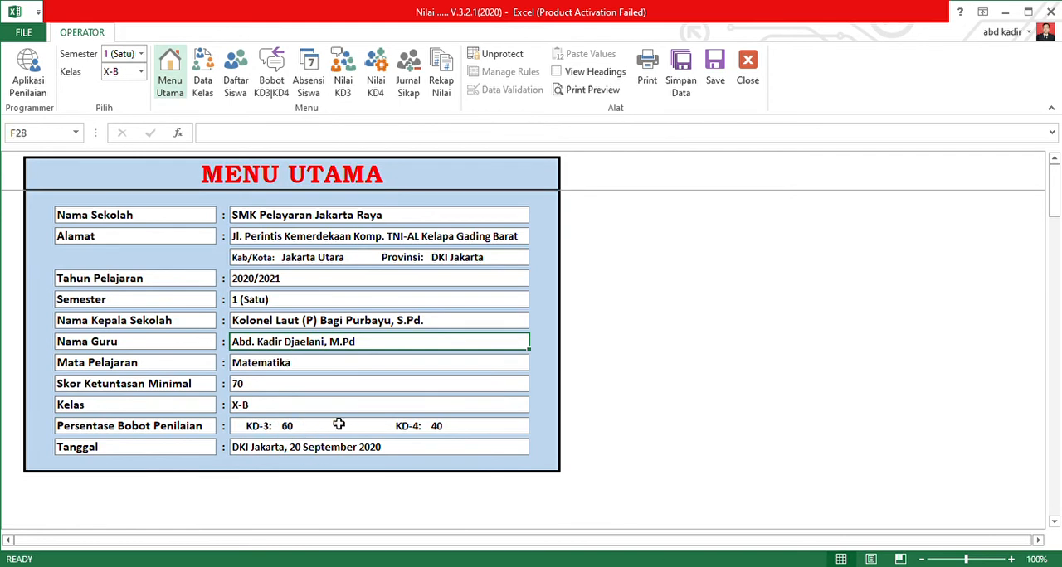
{"action": "left_click", "coordinate": [342, 73]}
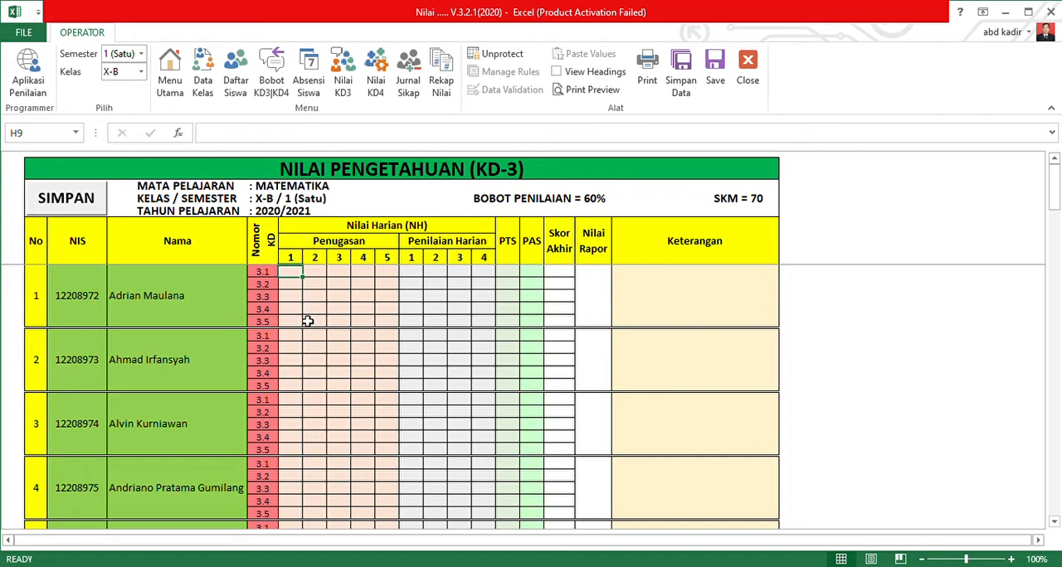
{"action": "scroll", "coordinate": [285, 350], "scroll_direction": "down", "scroll_amount": 2}
{"action": "scroll", "coordinate": [286, 347], "scroll_direction": "up", "scroll_amount": 2}
{"action": "left_click_drag", "start_coordinate": [296, 282], "coordinate": [299, 323]}
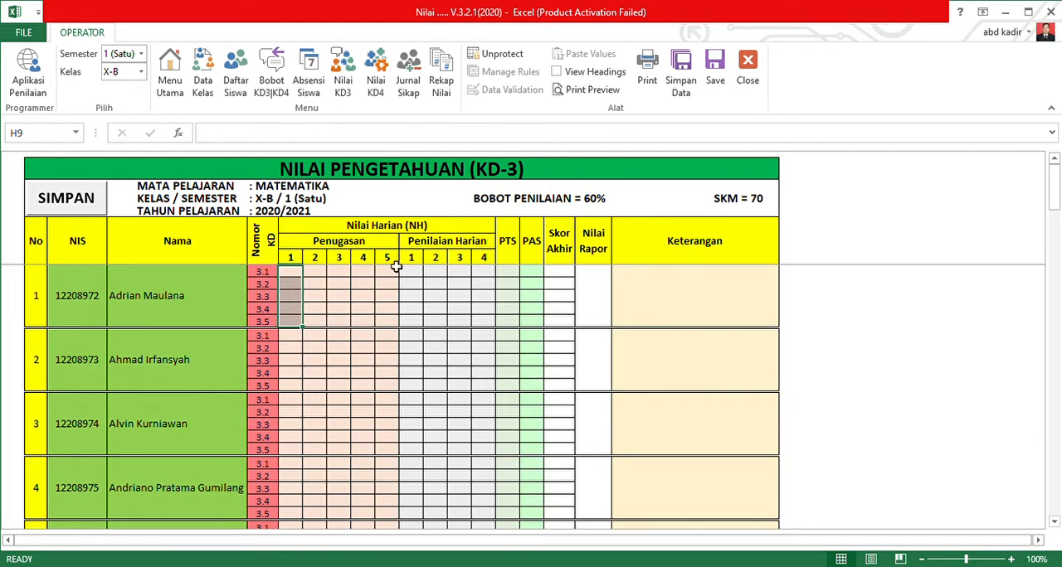
Review the knowledge assessment weights for KD numbers 1 to 5 on the semester 1 weights sheet.
{"action": "left_click", "coordinate": [279, 90]}
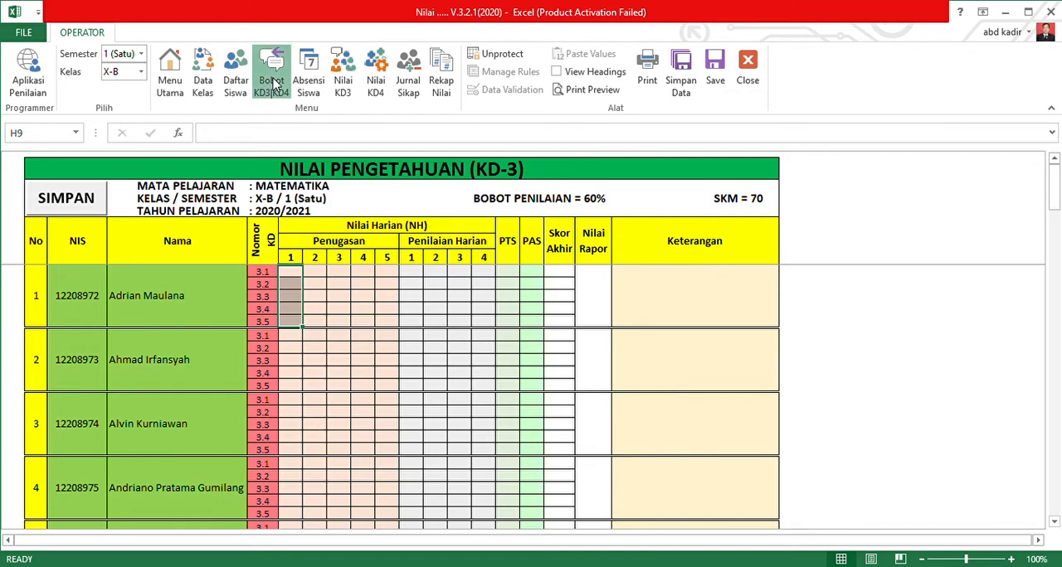
{"action": "left_click", "coordinate": [197, 374]}
{"action": "left_click_drag", "start_coordinate": [41, 251], "coordinate": [57, 308]}
{"action": "left_click", "coordinate": [170, 365]}
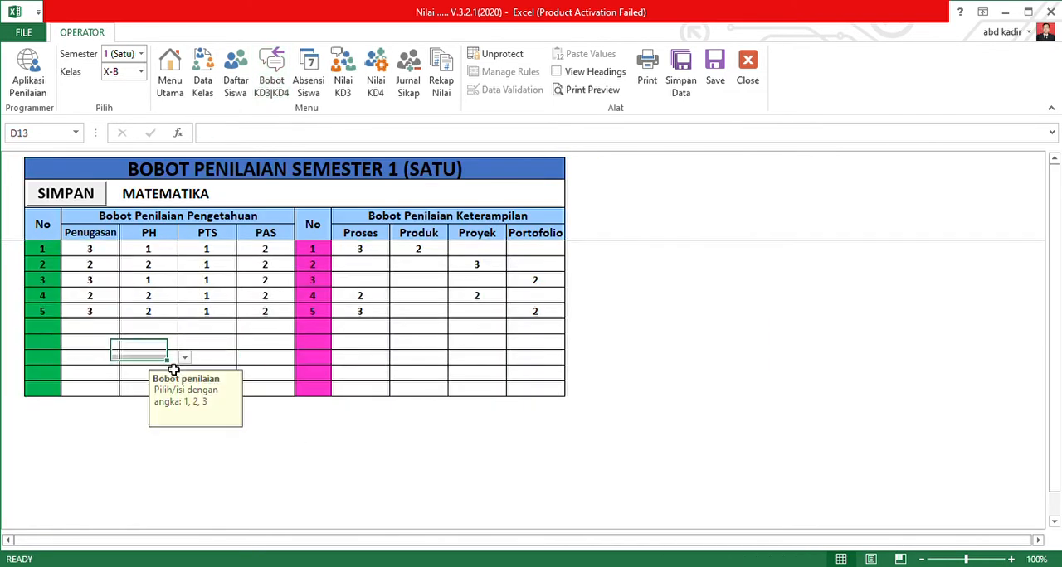
{"action": "left_click_drag", "start_coordinate": [44, 249], "coordinate": [45, 312]}
{"action": "left_click", "coordinate": [119, 377]}
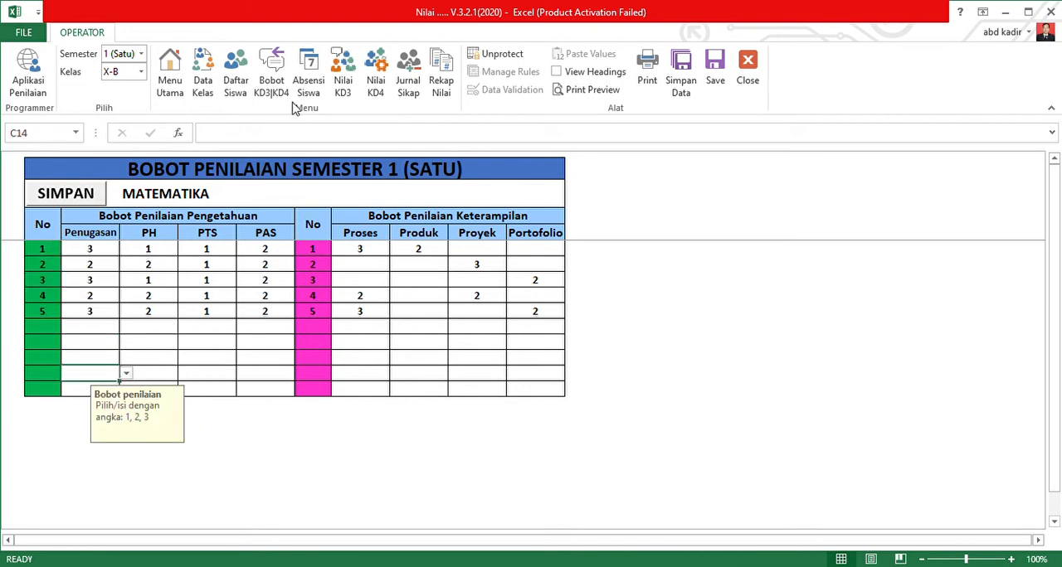
On the KD-3 knowledge grades sheet, enter 70 as the first student's Penugasan 1 grade for KD 3.1.
{"action": "left_click", "coordinate": [344, 75]}
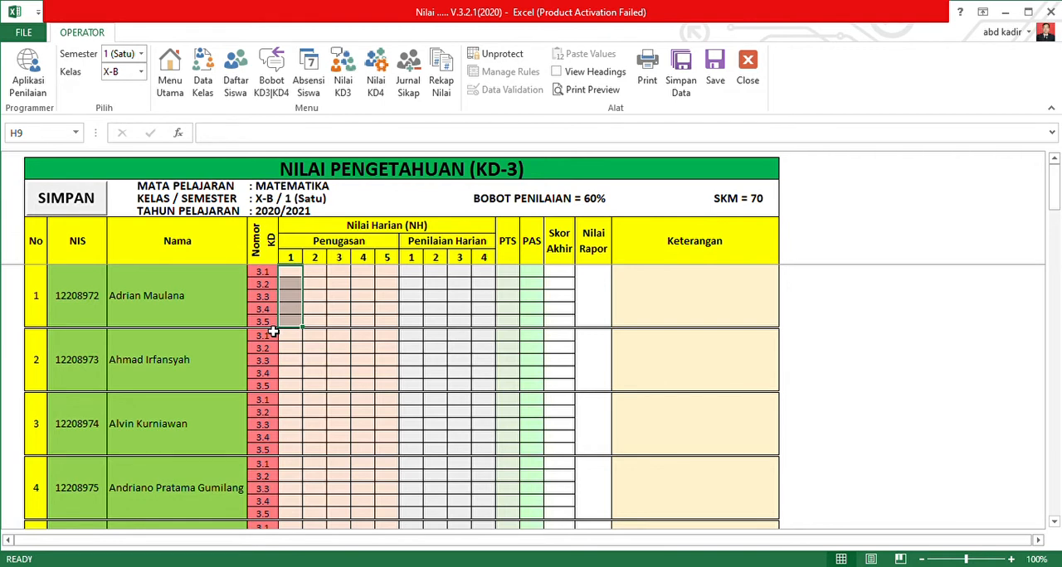
{"action": "left_click", "coordinate": [285, 276]}
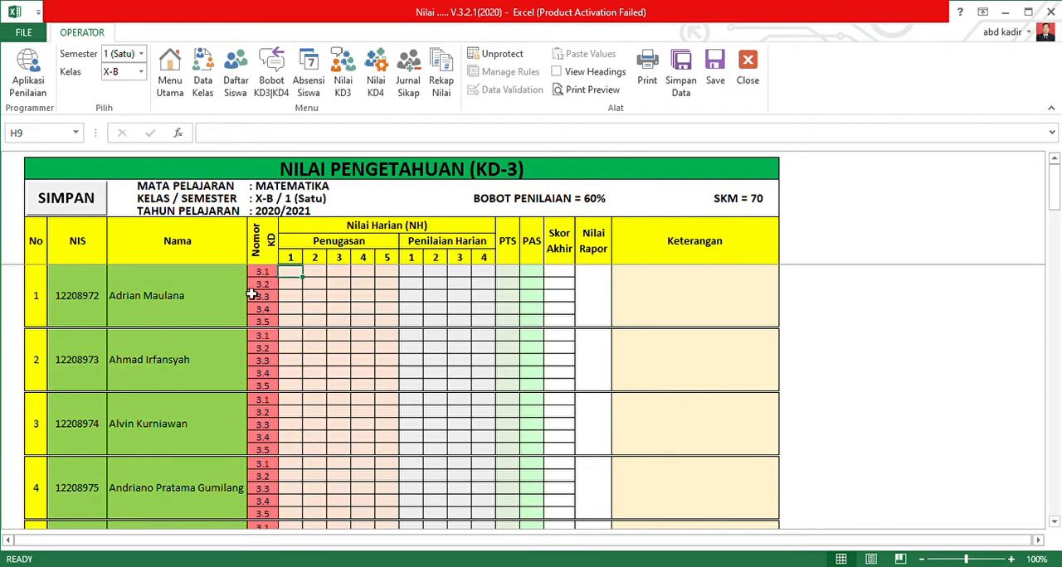
{"action": "type", "text": "70"}
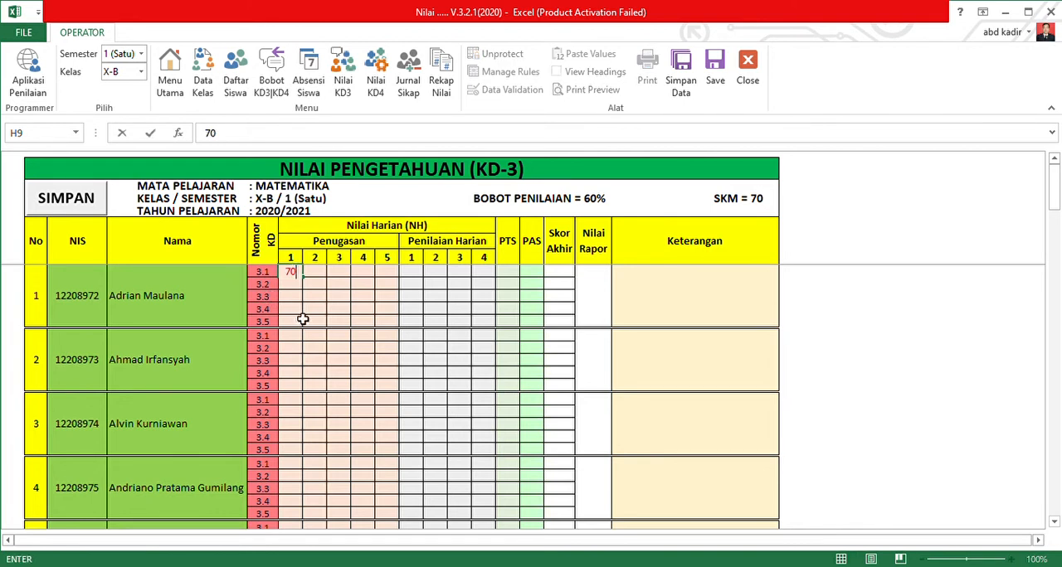
{"action": "left_click", "coordinate": [338, 284]}
{"action": "left_click", "coordinate": [293, 274]}
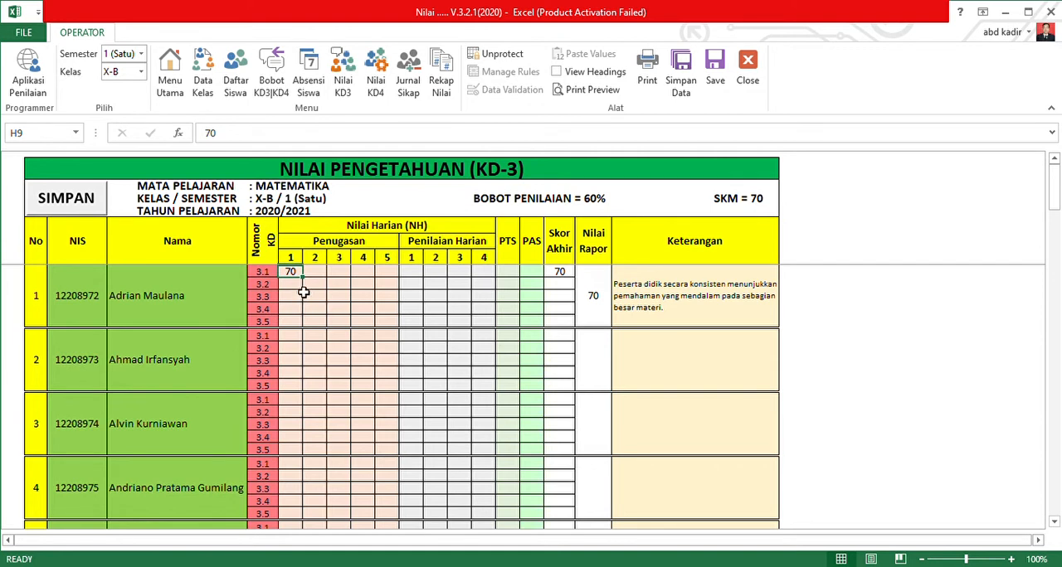
Enter 65 as the first student's Penilaian Harian 1 grade for KD 3.2.
{"action": "left_click", "coordinate": [410, 287]}
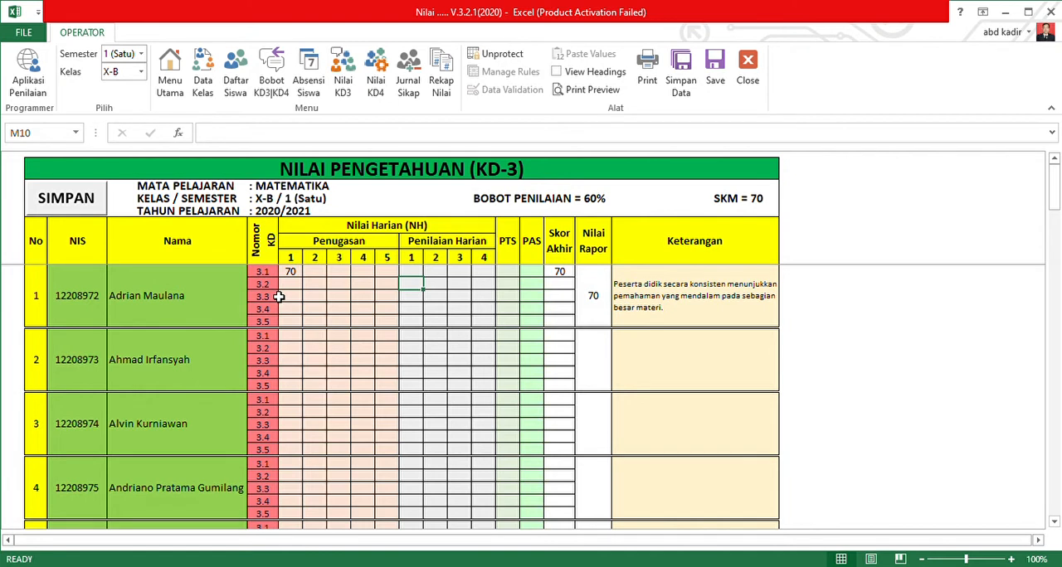
{"action": "type", "text": "65"}
{"action": "key", "text": "Return"}
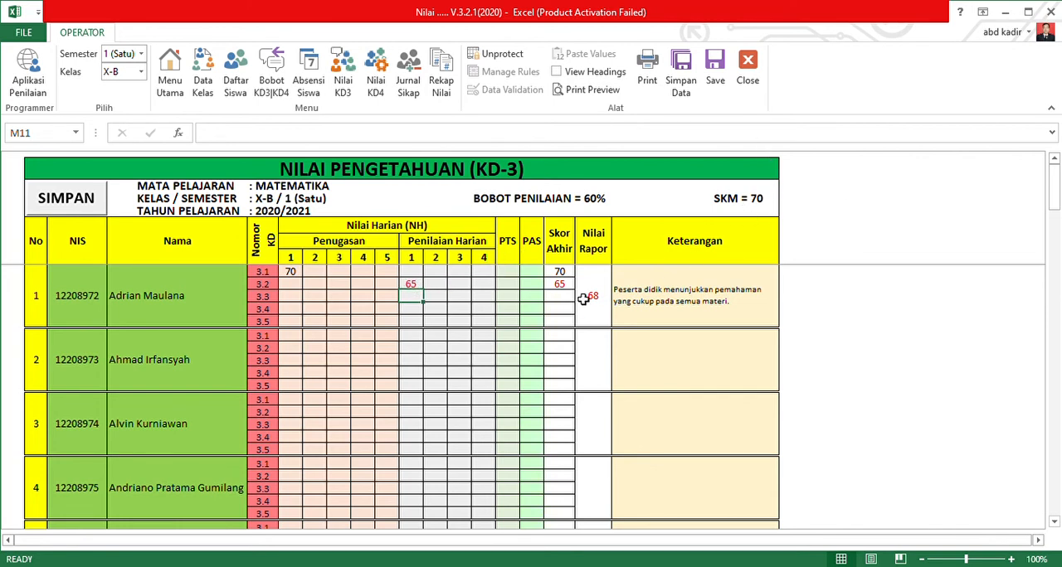
For the first student's KD 3.3, enter 70 for Penugasan 1, 75 for Penugasan 2 and 70 for Penilaian Harian 1.
{"action": "left_click", "coordinate": [300, 298]}
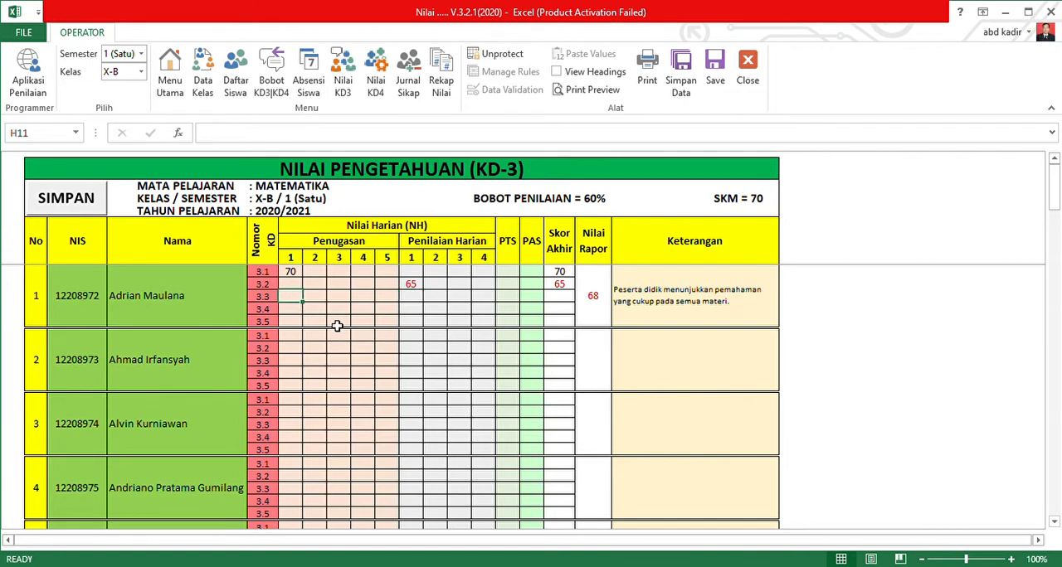
{"action": "type", "text": "70"}
{"action": "key", "text": "Tab"}
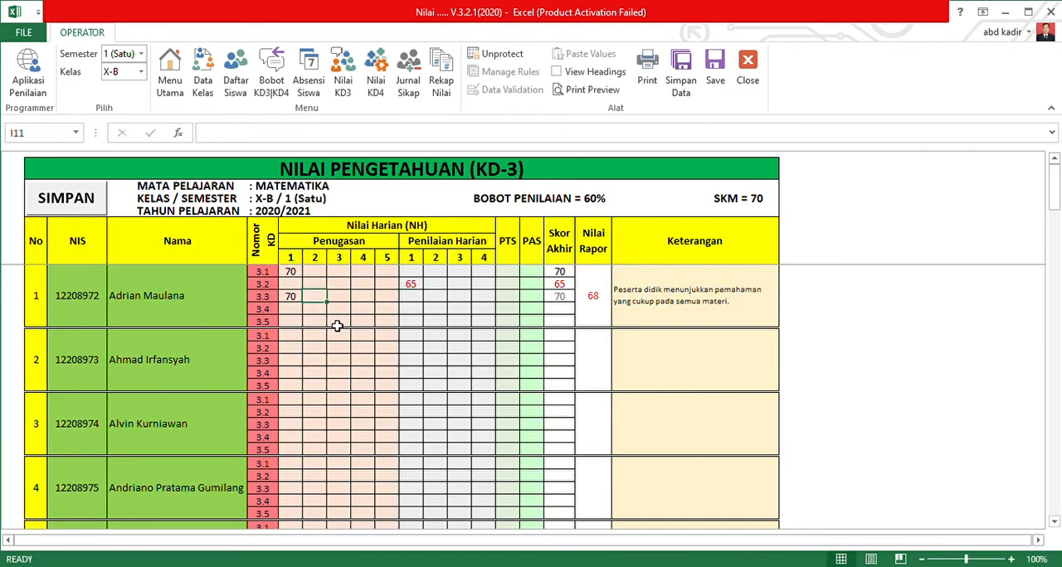
{"action": "type", "text": "75"}
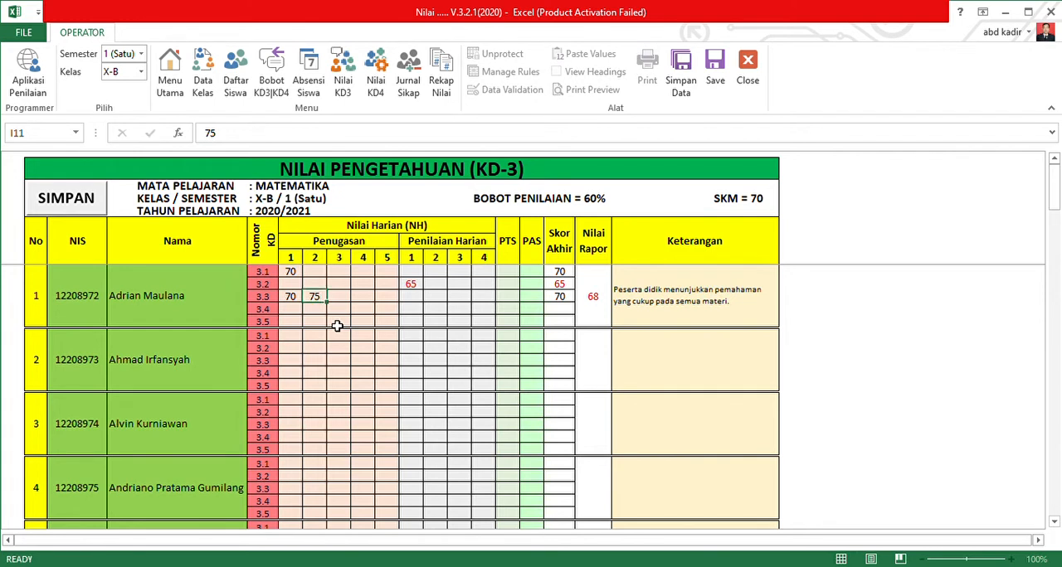
{"action": "key", "text": "Tab"}
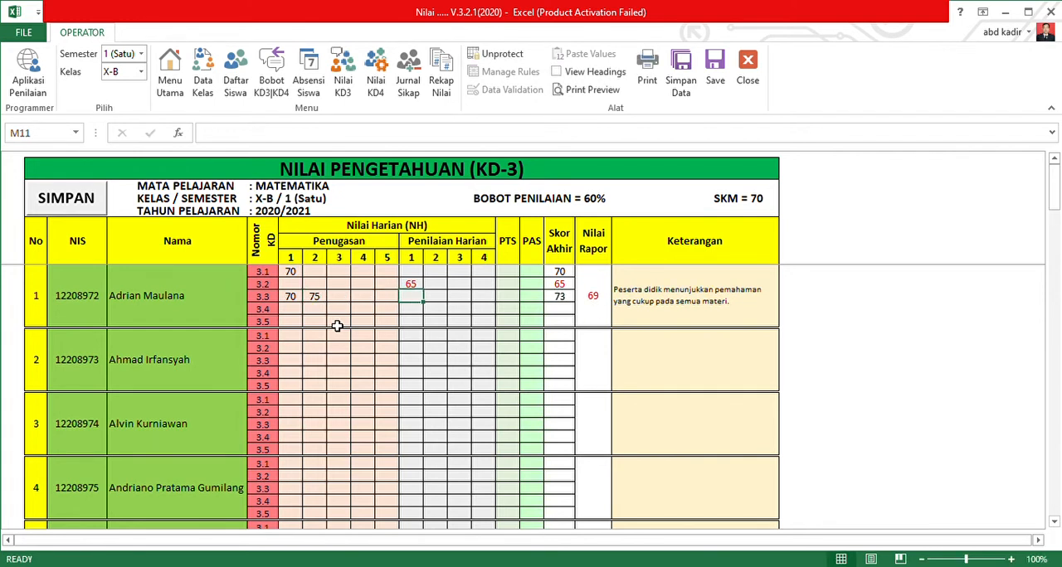
{"action": "type", "text": "70"}
{"action": "key", "text": "Tab"}
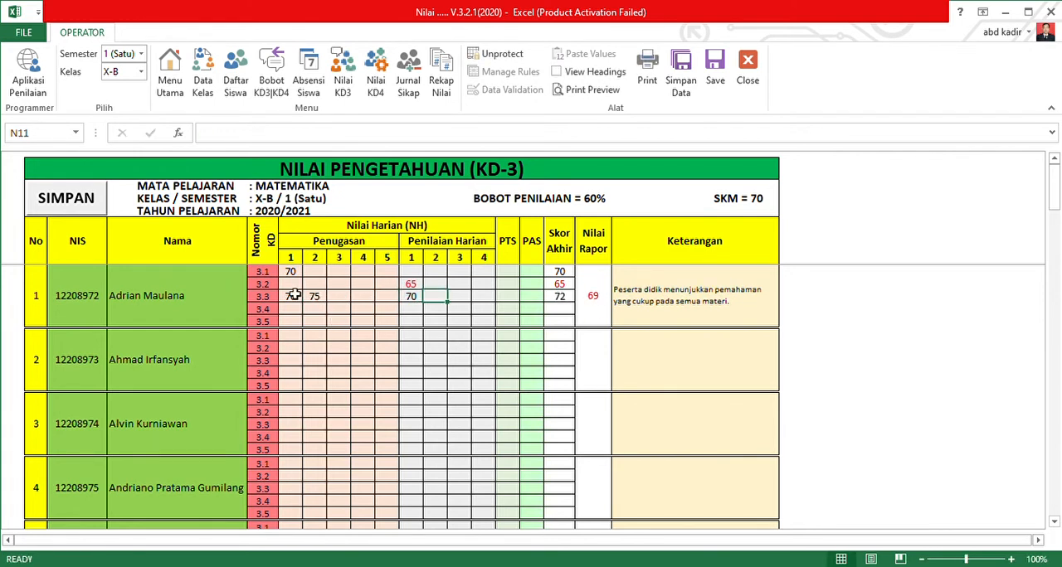
For the first student's KD 3.4, enter 80 for Penugasan 1, 90 for Penugasan 2 and 75 for Penilaian Harian 1.
{"action": "left_click", "coordinate": [298, 311]}
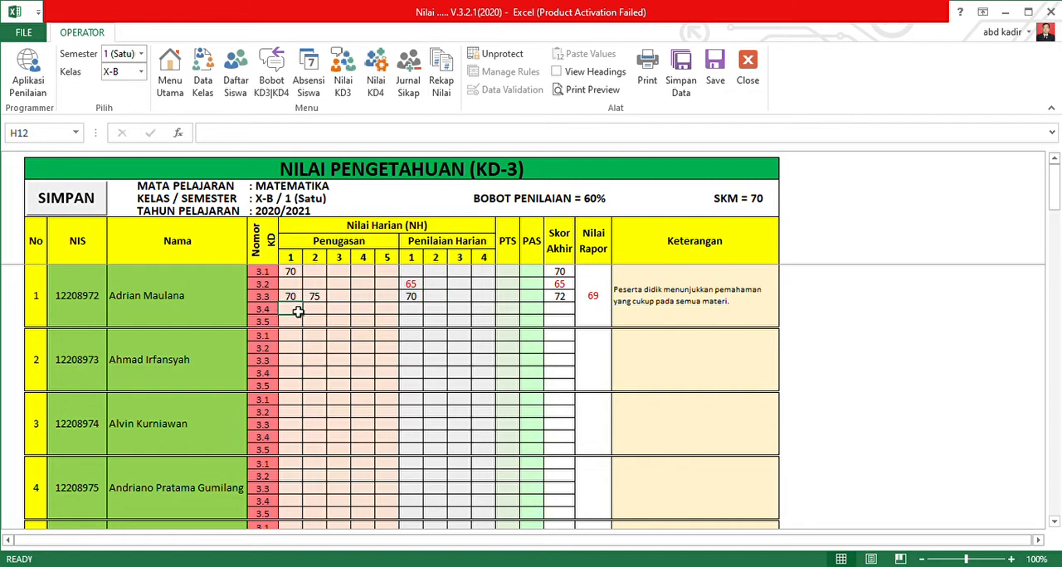
{"action": "type", "text": "80"}
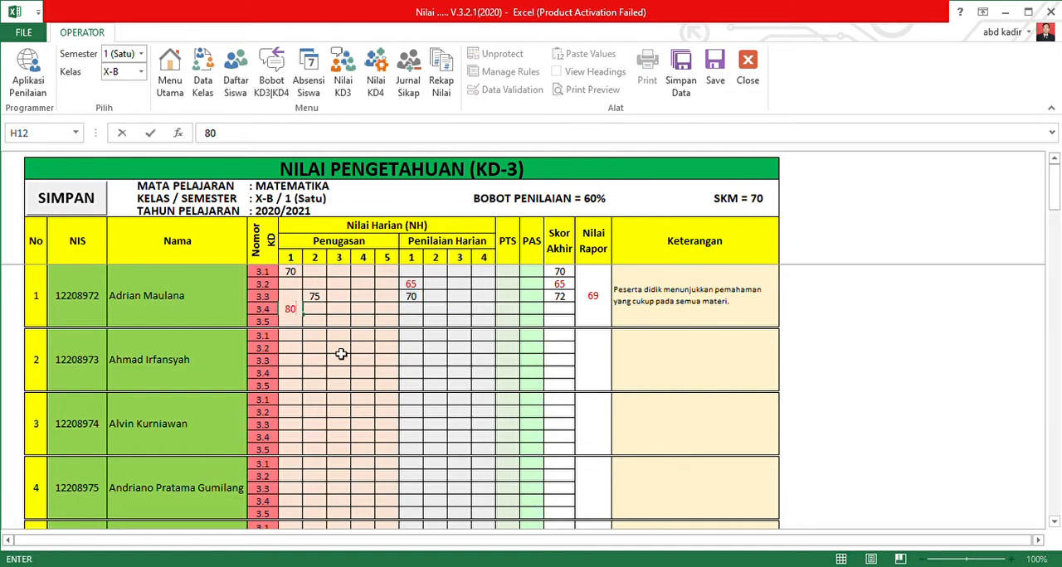
{"action": "key", "text": "Tab"}
{"action": "type", "text": "90"}
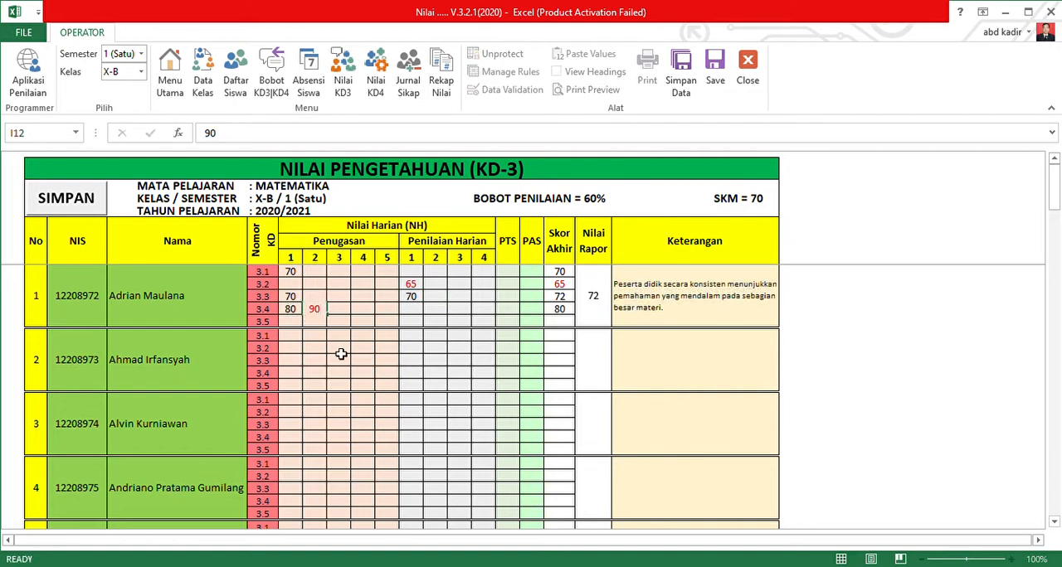
{"action": "key", "text": "Tab"}
{"action": "key", "text": "Tab"}
{"action": "key", "text": "Tab"}
{"action": "key", "text": "Tab"}
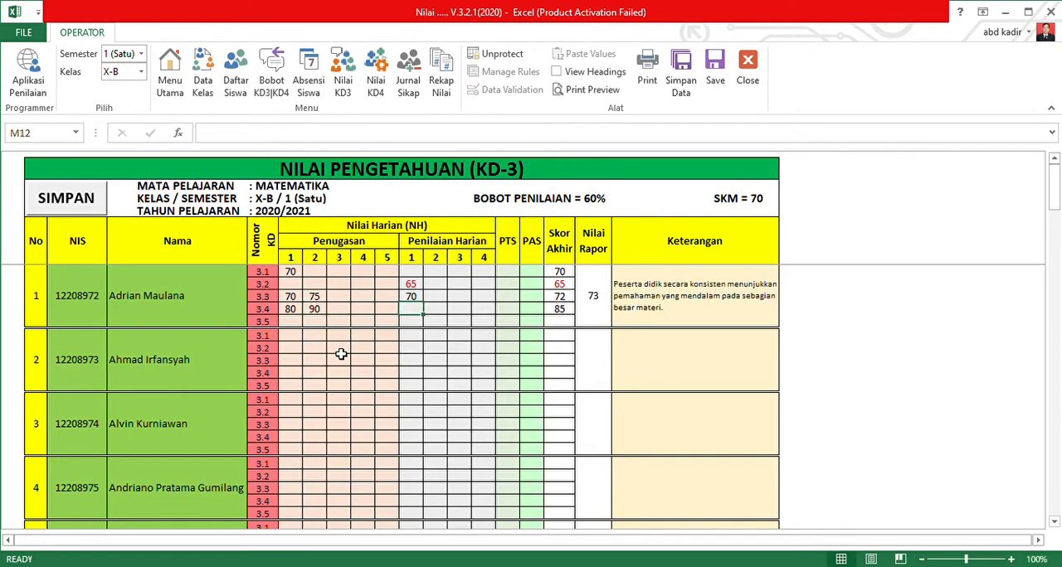
{"action": "type", "text": "75"}
{"action": "key", "text": "Tab"}
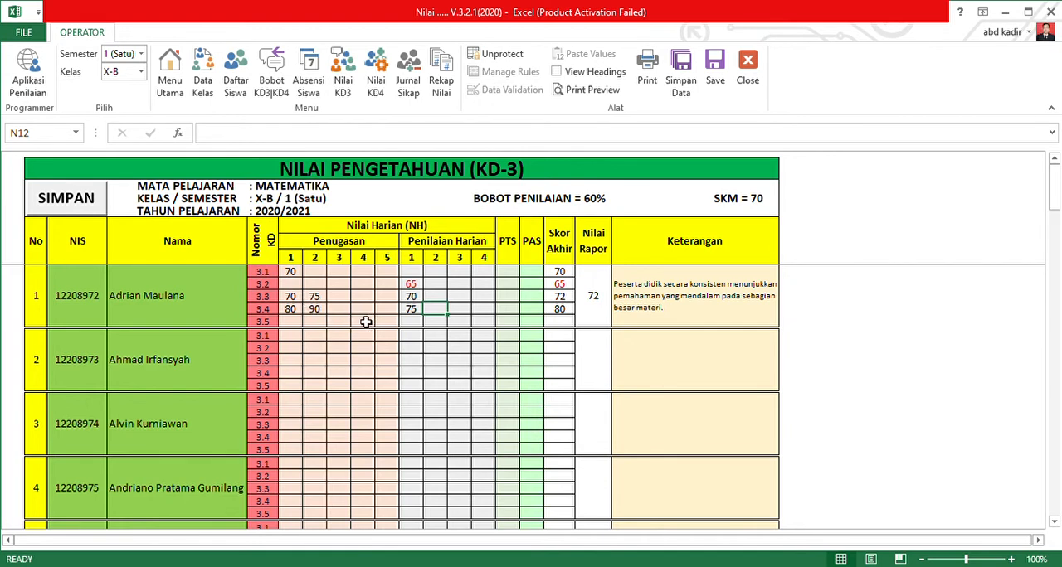
Enter 70 as the first student's Penilaian Harian 1 grade for KD 3.1 and return to that student's rows.
{"action": "left_click", "coordinate": [414, 276]}
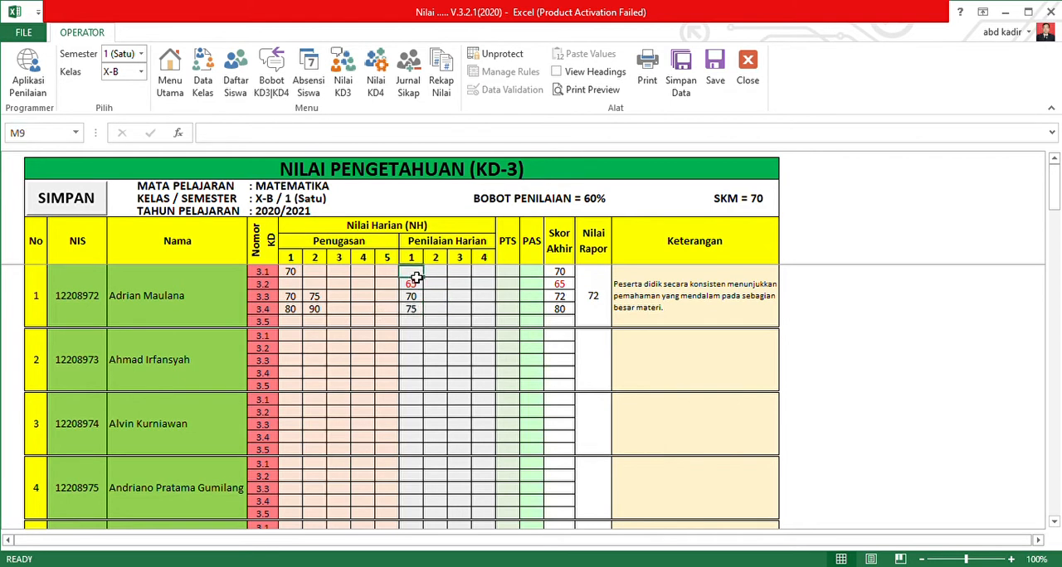
{"action": "type", "text": "70"}
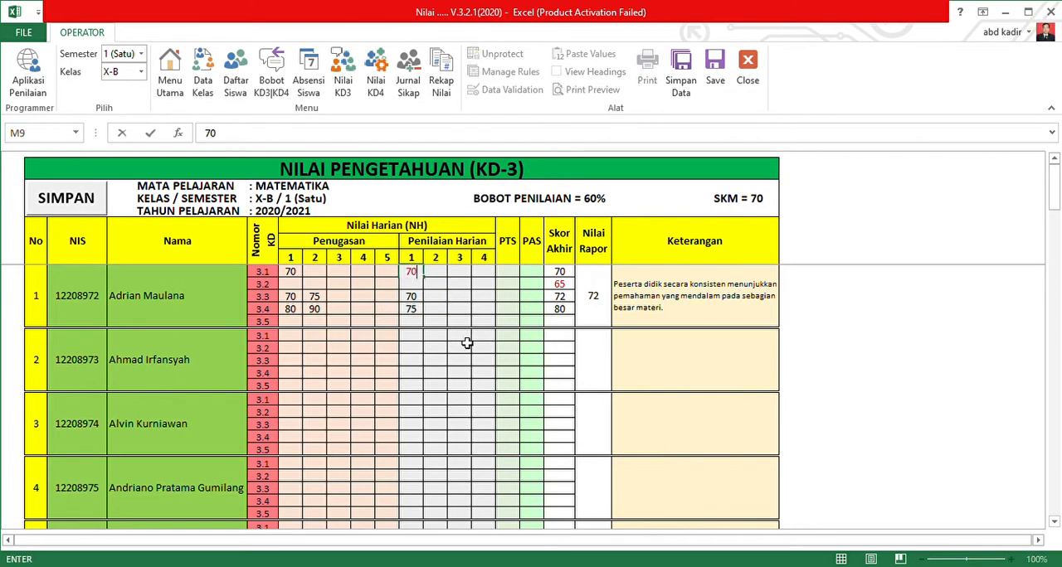
{"action": "key", "text": "Return"}
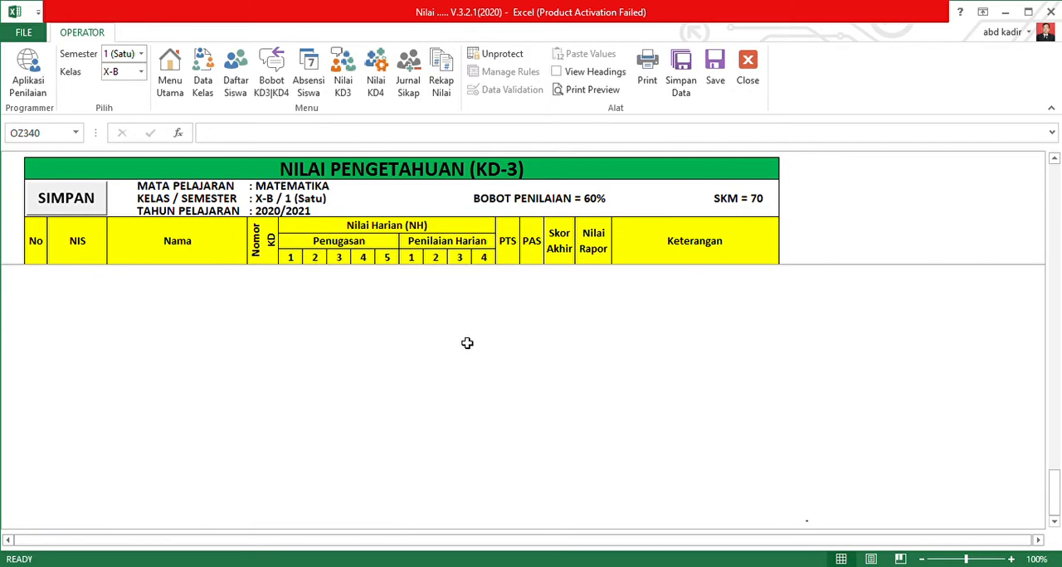
{"action": "scroll", "coordinate": [467, 343], "scroll_direction": "up", "scroll_amount": 20}
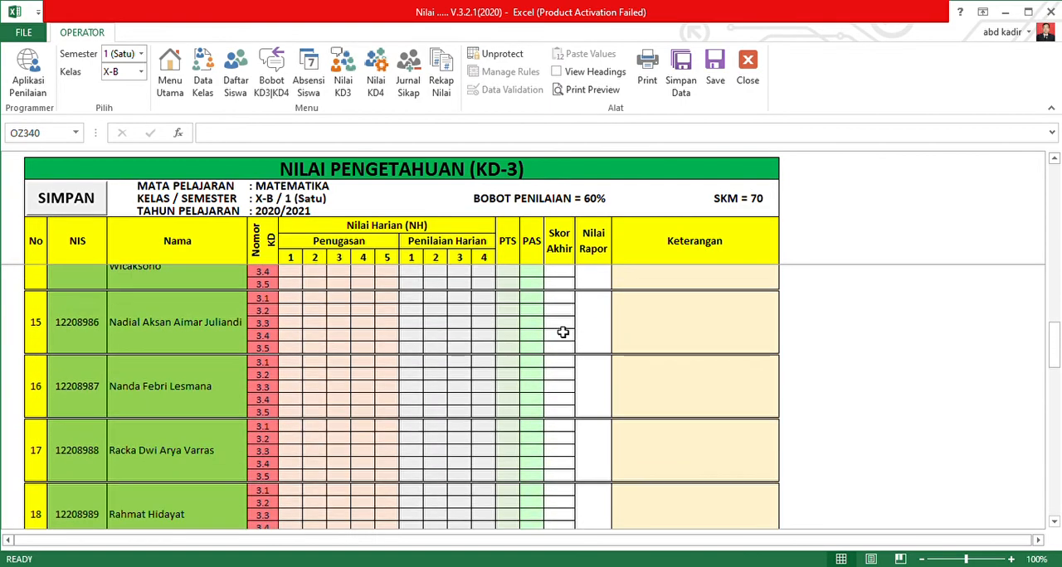
{"action": "scroll", "coordinate": [452, 327], "scroll_direction": "up", "scroll_amount": 12}
{"action": "left_click", "coordinate": [436, 273]}
For the first student's KD 3.5, enter 80 for Penugasan 1 and 85 for Penugasan 2.
{"action": "left_click", "coordinate": [411, 321]}
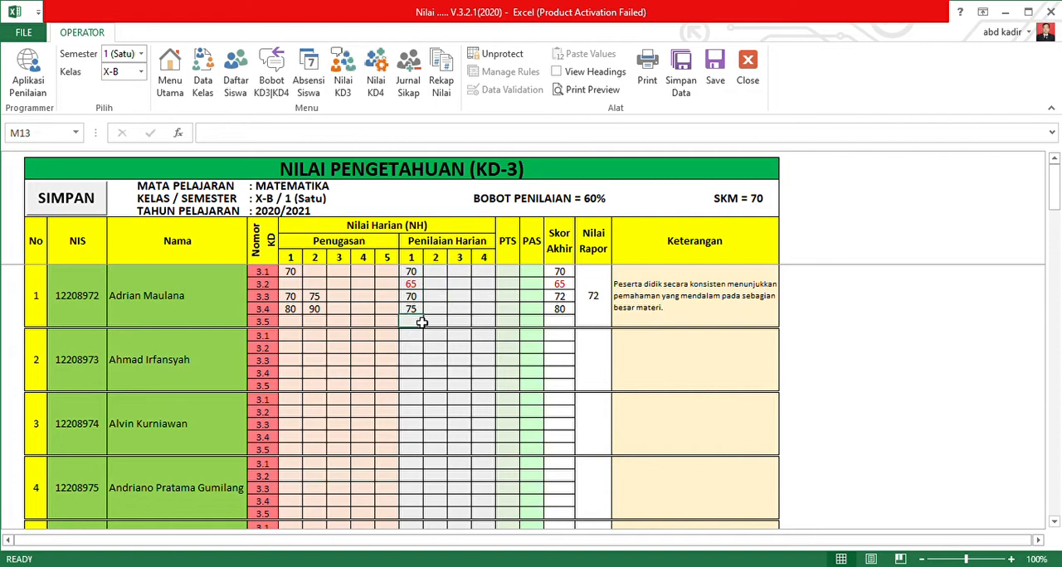
{"action": "left_click", "coordinate": [293, 321]}
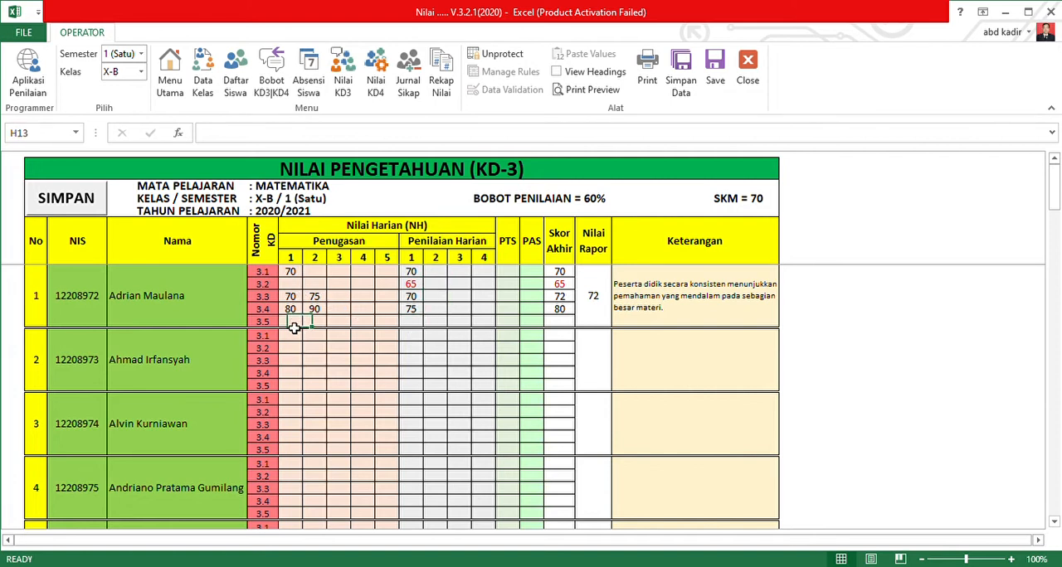
{"action": "type", "text": "80"}
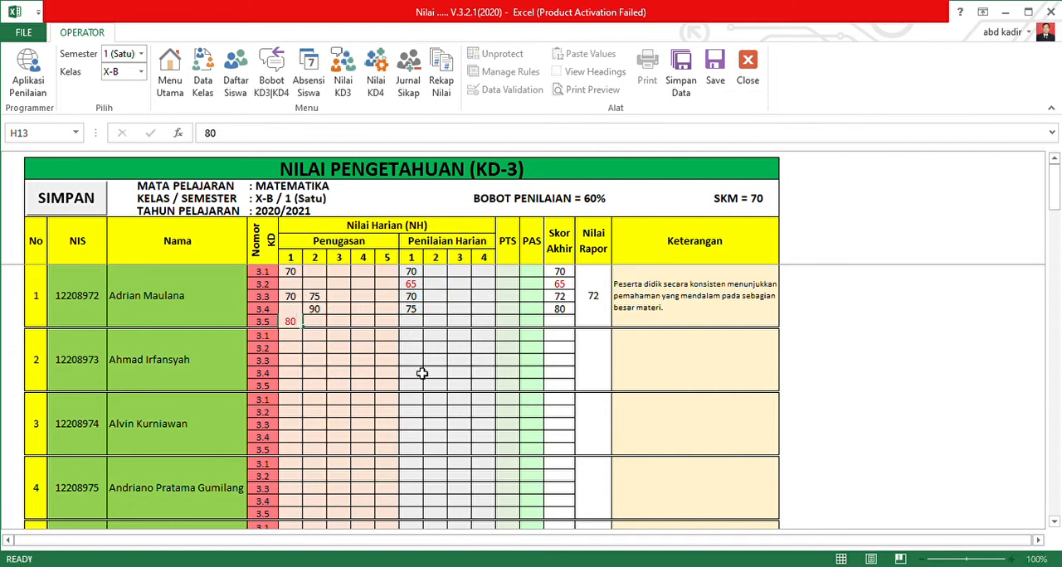
{"action": "key", "text": "Tab"}
{"action": "key", "text": "Tab"}
{"action": "key", "text": "shift+Tab"}
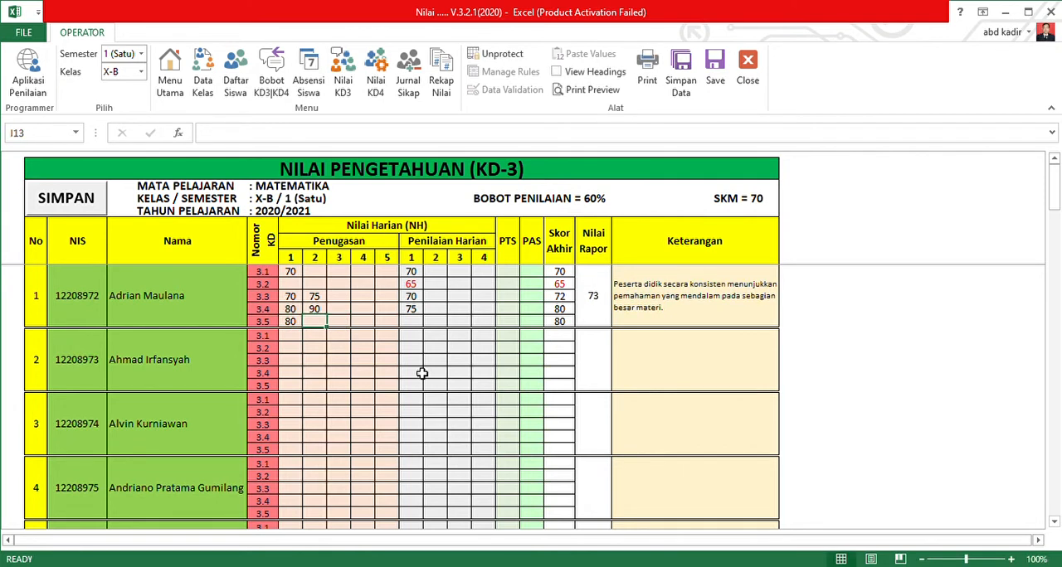
{"action": "type", "text": "80"}
{"action": "type", "text": "85"}
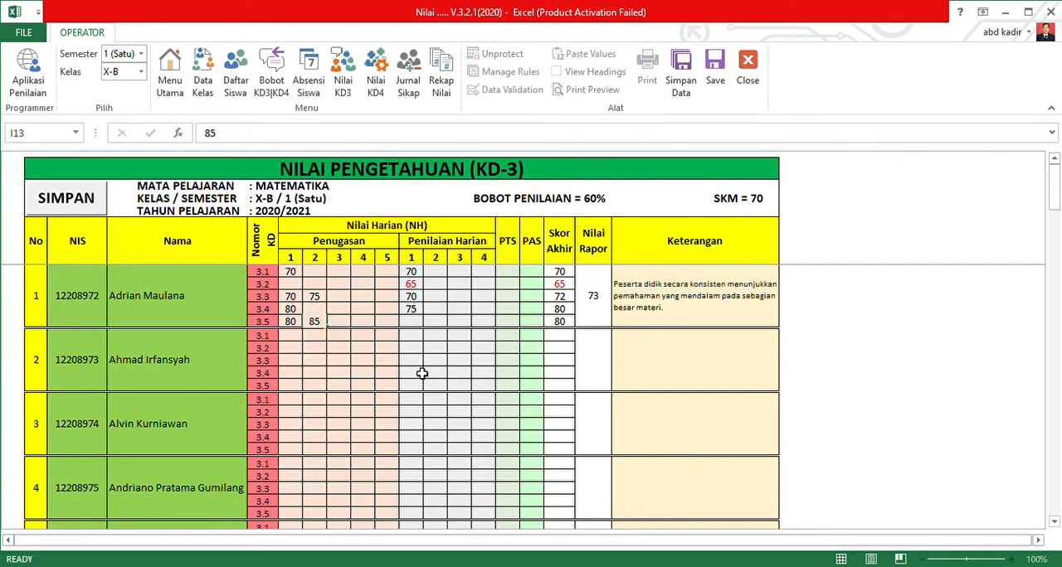
{"action": "key", "text": "Tab"}
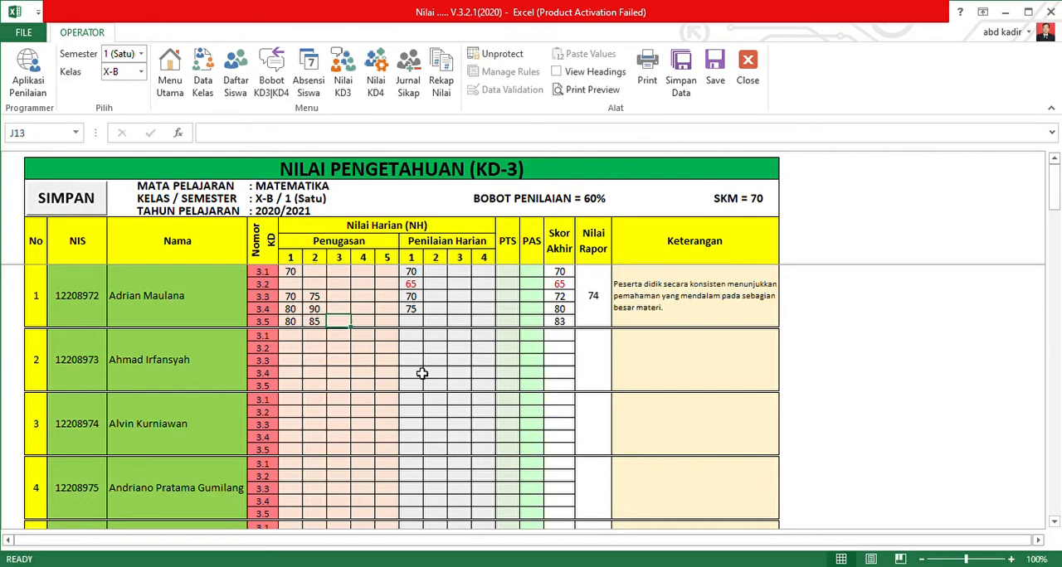
Set the first student's KD 3.5 assignment grades to 60 for Penugasan 1, 65 for Penugasan 2 and 90 for Penugasan 3.
{"action": "key", "text": "Left"}
{"action": "key", "text": "Left"}
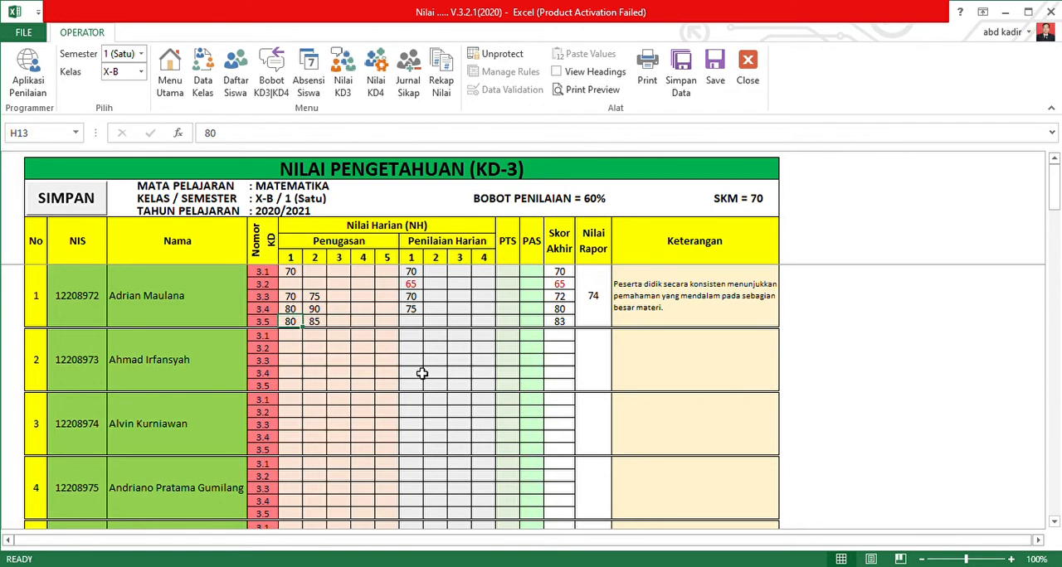
{"action": "type", "text": "60"}
{"action": "key", "text": "Tab"}
{"action": "key", "text": "Tab"}
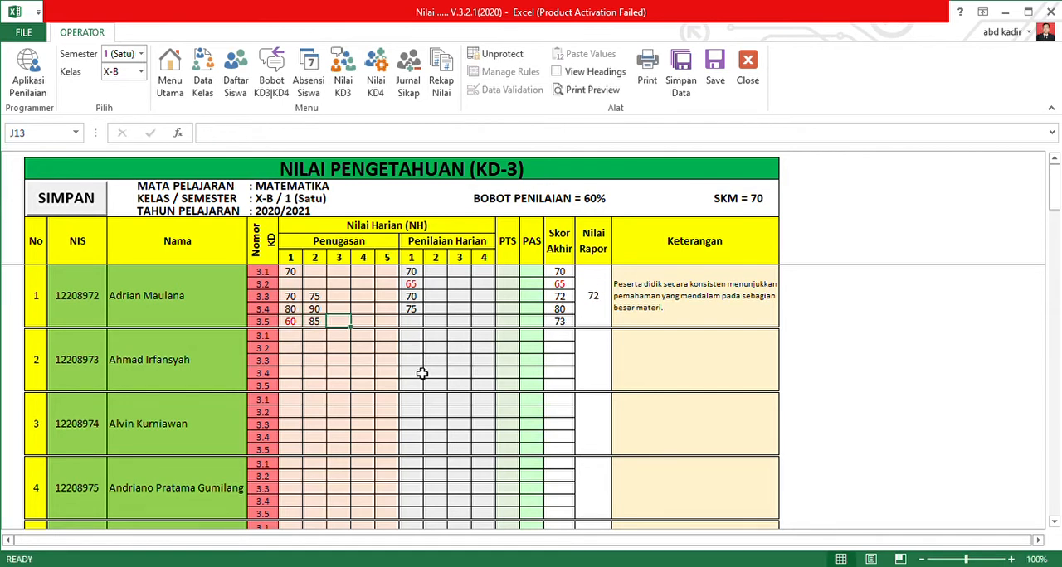
{"action": "key", "text": "Left"}
{"action": "type", "text": "65"}
{"action": "key", "text": "Tab"}
{"action": "type", "text": "90"}
{"action": "key", "text": "Tab"}
Enter 77 as the first student's Penilaian Harian 1 grade for KD 3.5.
{"action": "left_click", "coordinate": [415, 324]}
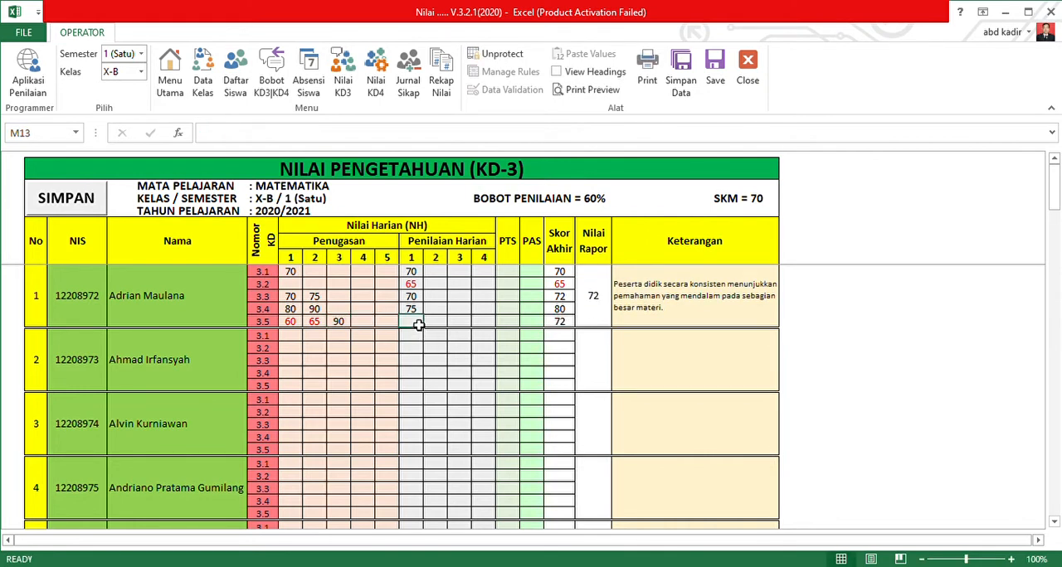
{"action": "type", "text": "77"}
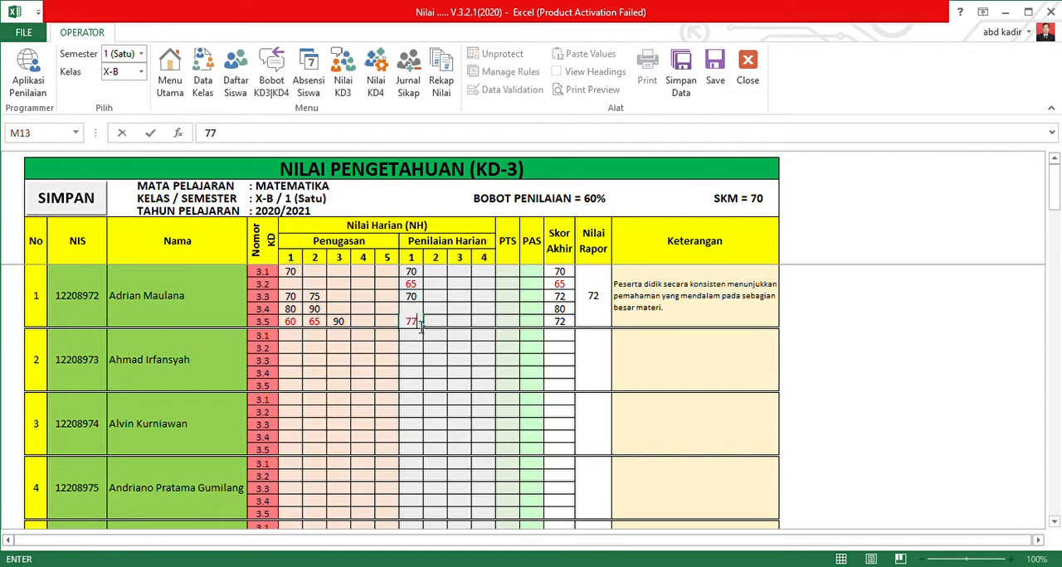
{"action": "key", "text": "Tab"}
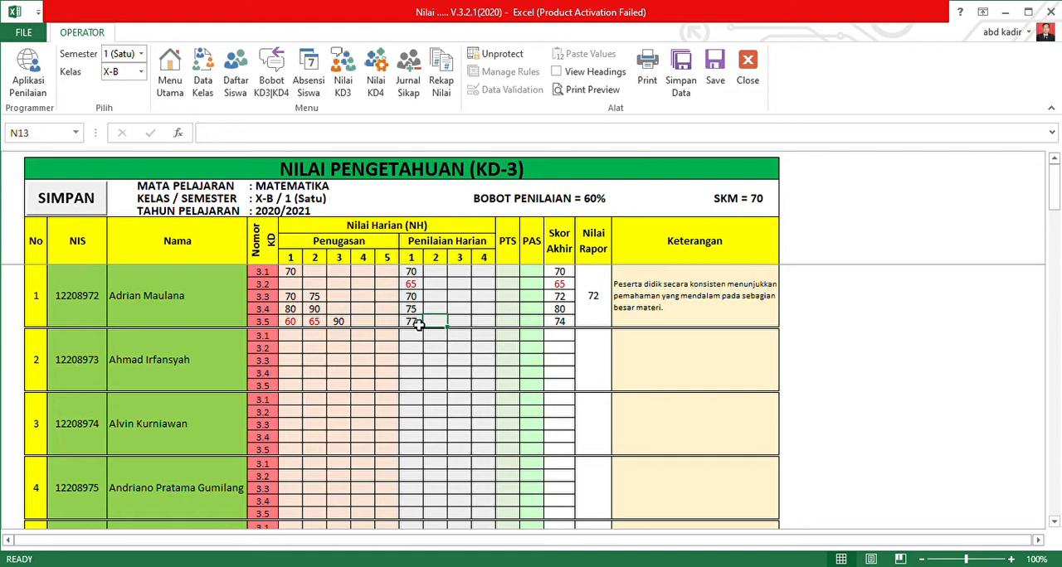
{"action": "left_click_drag", "start_coordinate": [515, 275], "coordinate": [520, 329]}
{"action": "left_click_drag", "start_coordinate": [508, 274], "coordinate": [517, 300]}
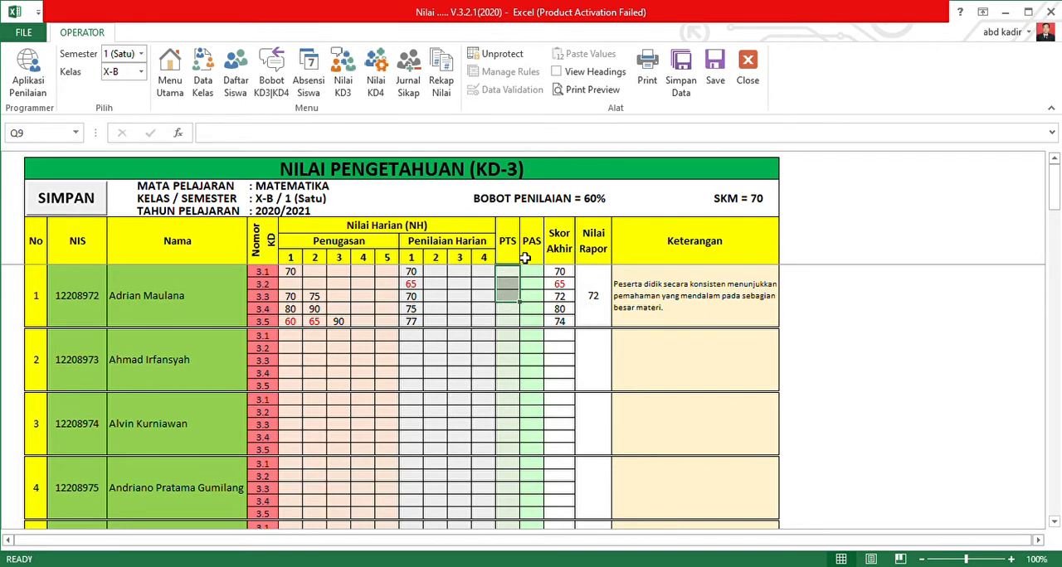
{"action": "left_click_drag", "start_coordinate": [509, 274], "coordinate": [521, 322]}
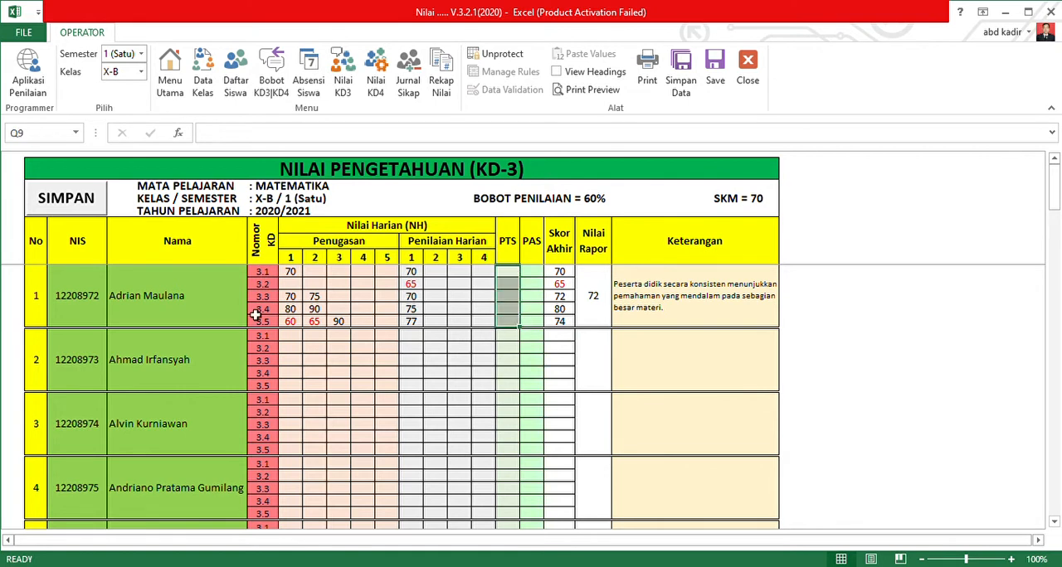
{"action": "left_click", "coordinate": [503, 278]}
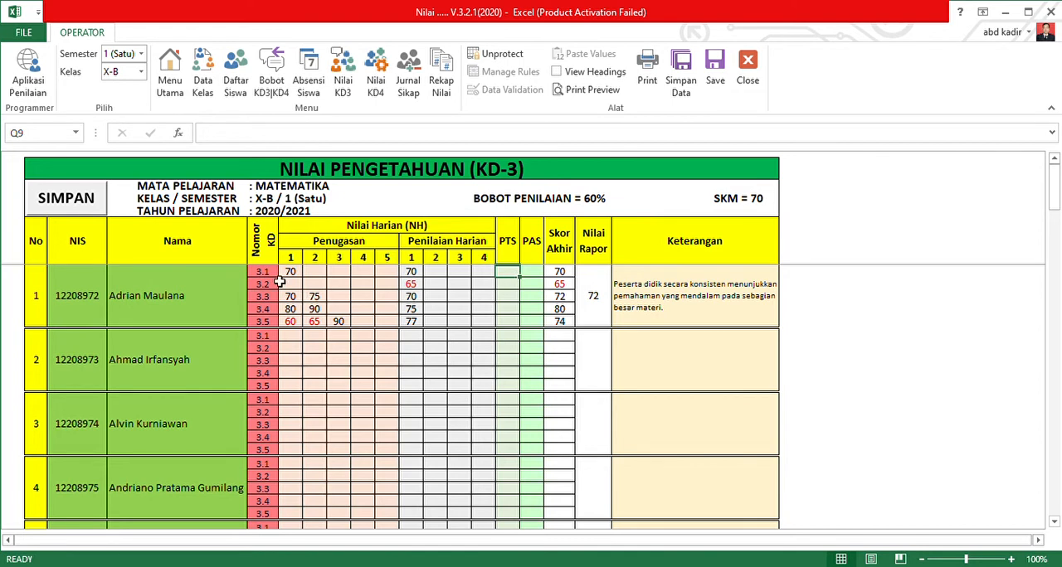
{"action": "left_click", "coordinate": [512, 285]}
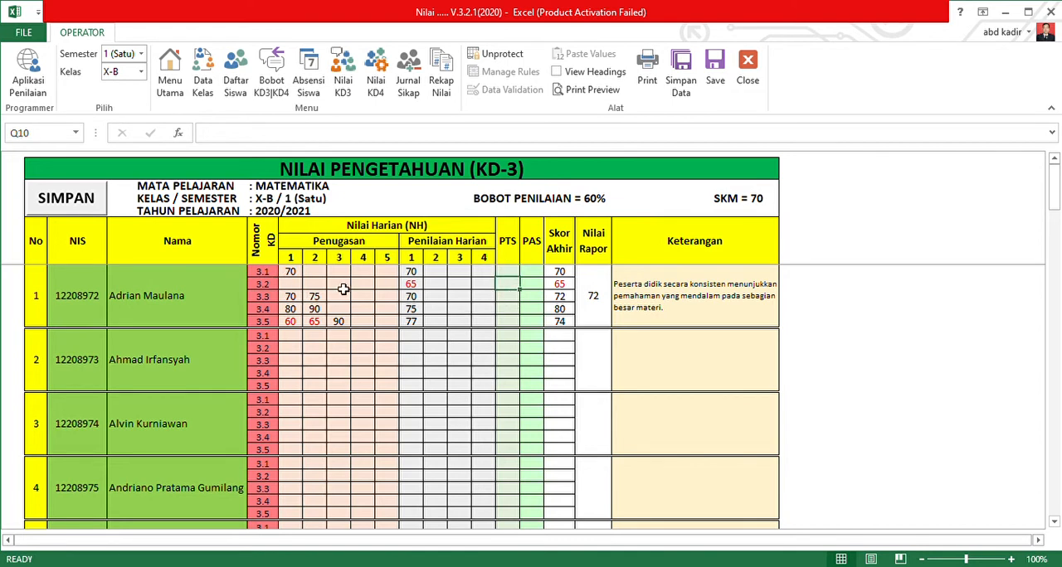
{"action": "left_click_drag", "start_coordinate": [511, 281], "coordinate": [526, 297]}
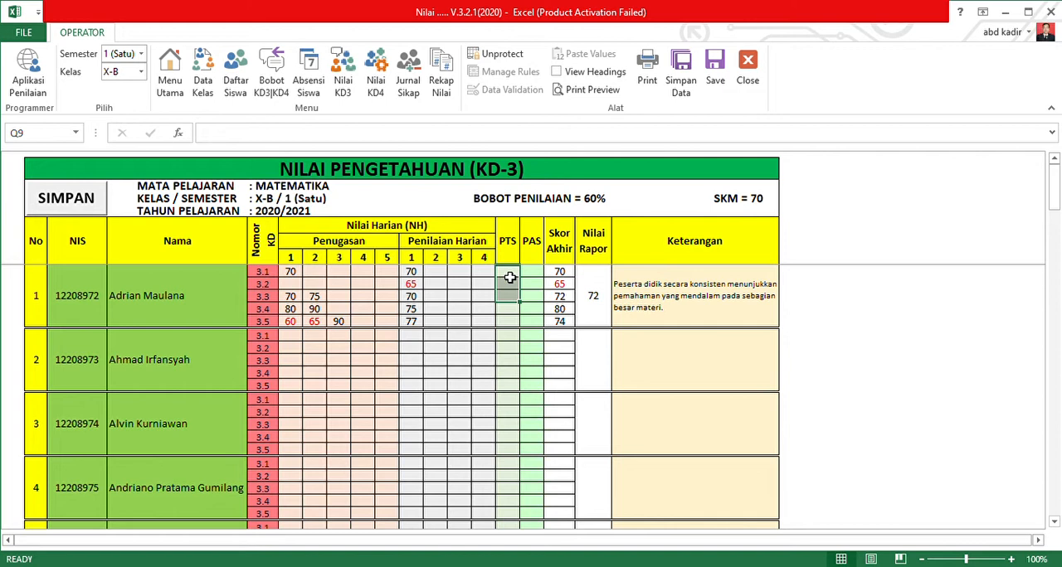
Enter 85 as the first student's PTS grade for each of KD 3.1, 3.2 and 3.3.
{"action": "mouse_move", "coordinate": [511, 274]}
{"action": "left_mouse_down"}
{"action": "mouse_move", "coordinate": [511, 306]}
{"action": "mouse_move", "coordinate": [514, 279]}
{"action": "left_mouse_up"}
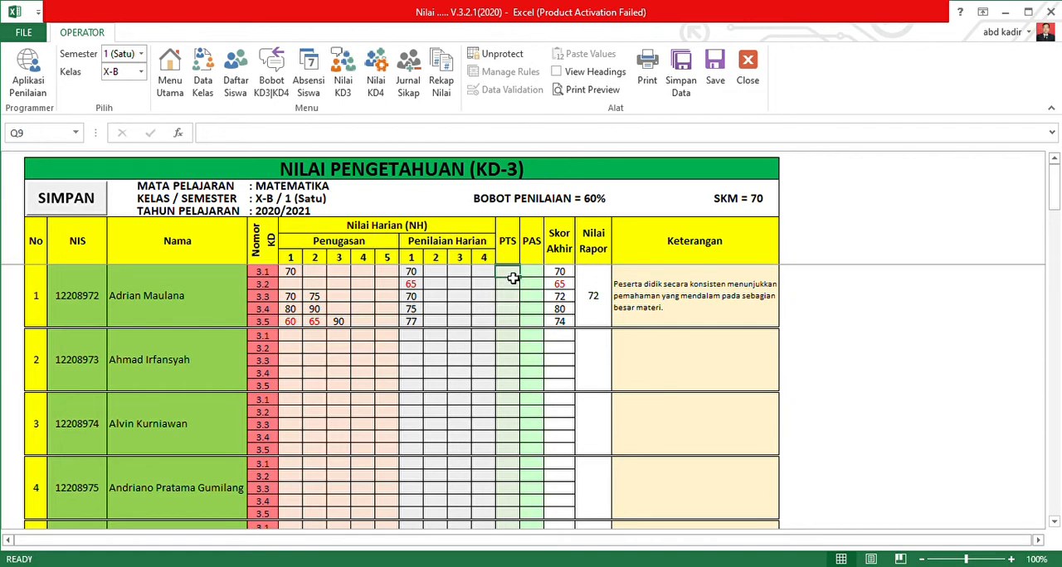
{"action": "type", "text": "85"}
{"action": "key", "text": "Return"}
{"action": "type", "text": "85"}
{"action": "key", "text": "Return"}
{"action": "type", "text": "85"}
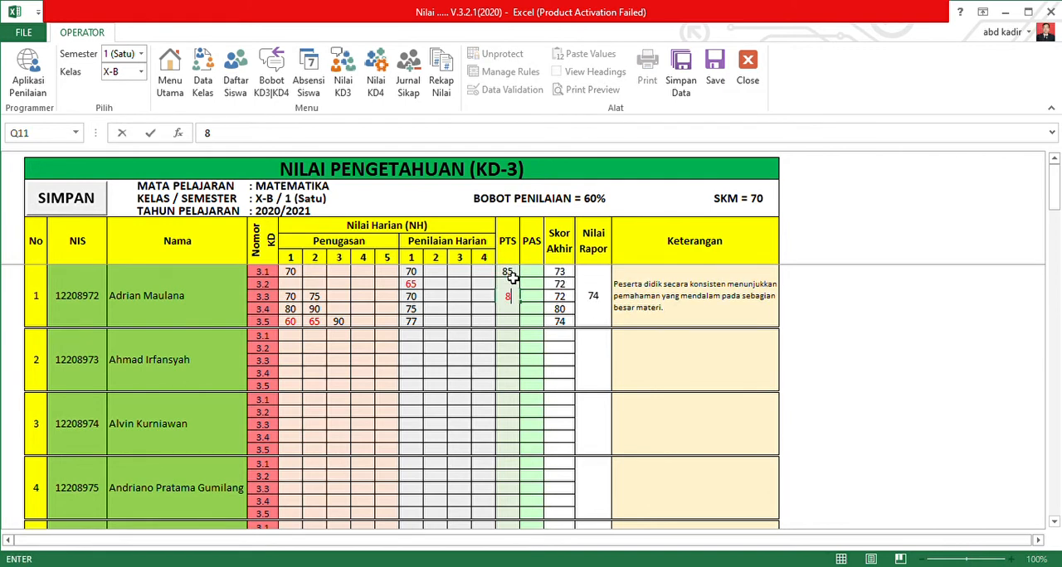
{"action": "left_click", "coordinate": [535, 310]}
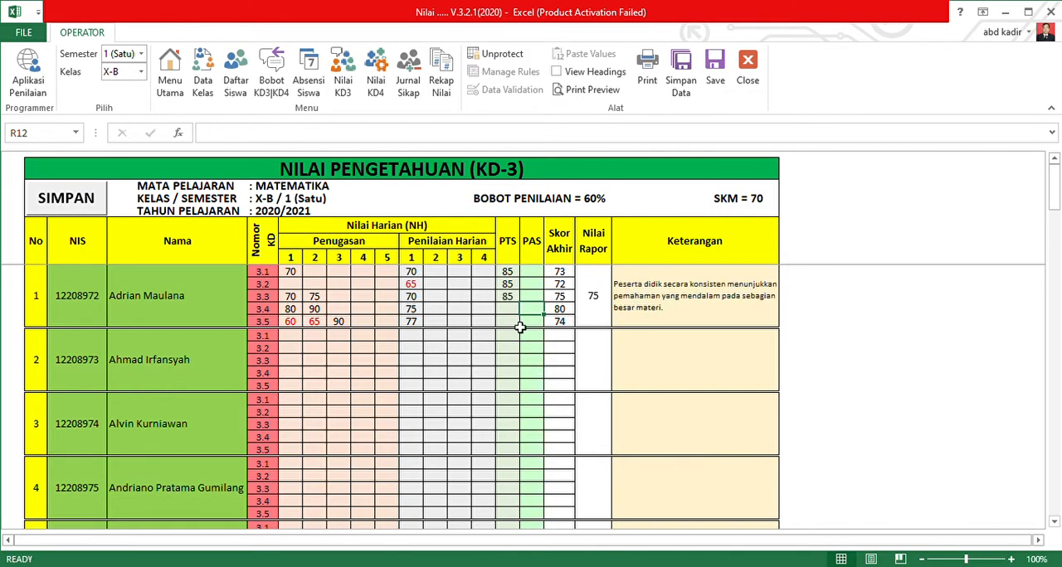
Clear the first student's PTS cells for KD 3.2 through 3.4.
{"action": "left_click_drag", "start_coordinate": [508, 272], "coordinate": [508, 297]}
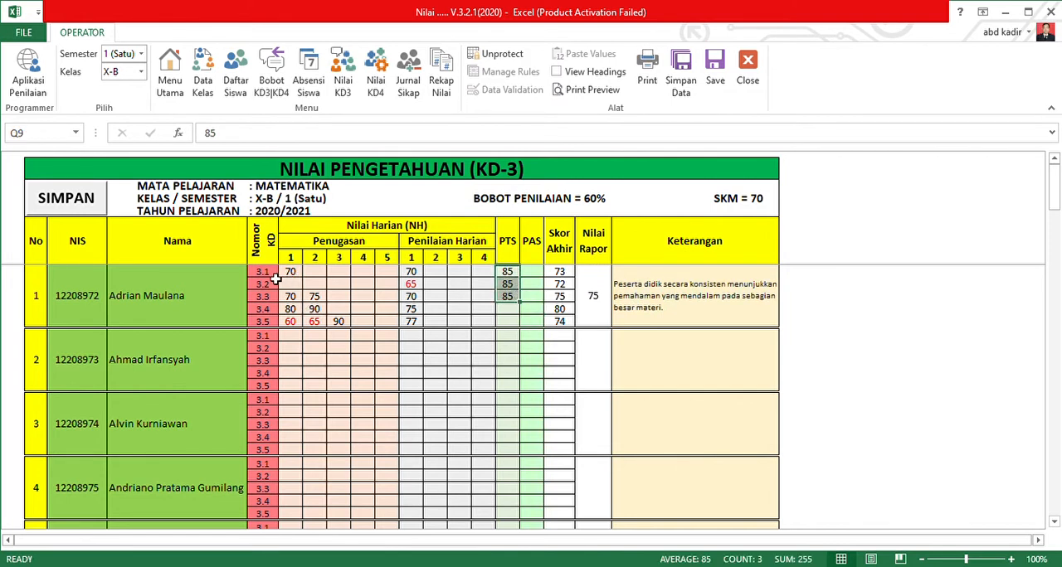
{"action": "left_click_drag", "start_coordinate": [291, 272], "coordinate": [514, 305]}
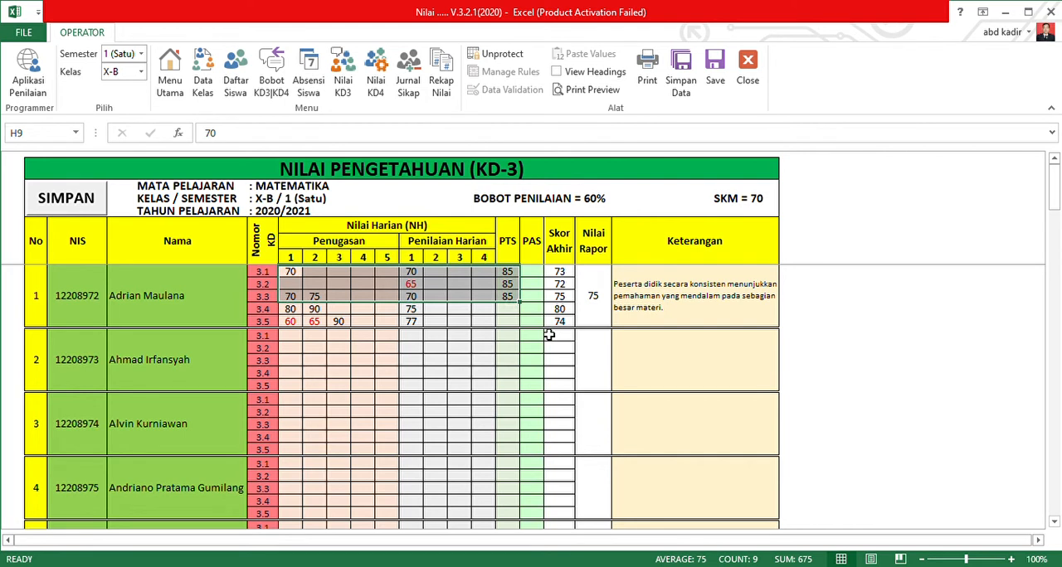
{"action": "left_click_drag", "start_coordinate": [509, 286], "coordinate": [516, 308]}
{"action": "key", "text": "Delete"}
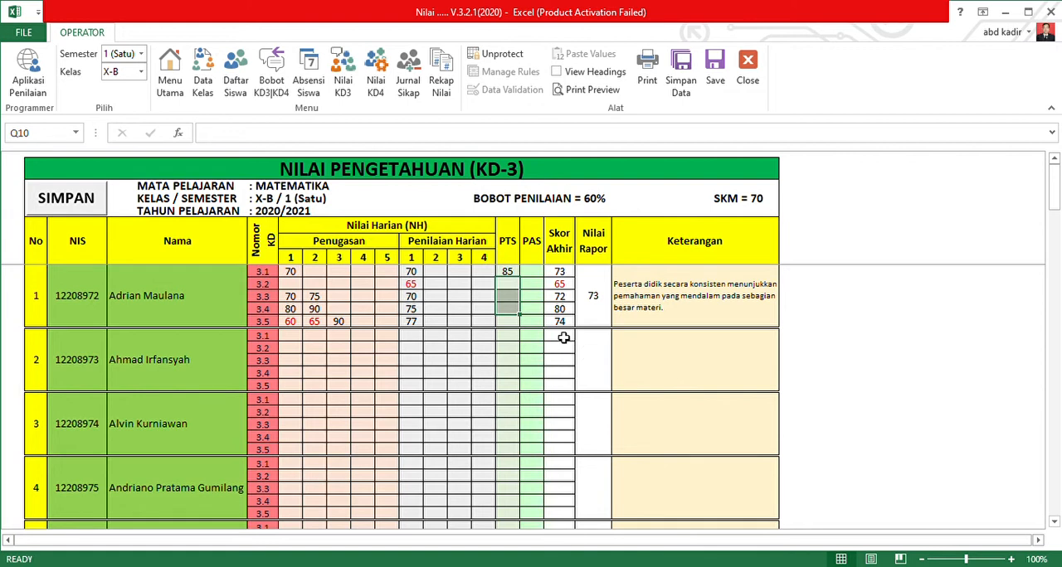
Re-enter 85 as the first student's PTS grade for KD 3.2 and KD 3.3.
{"action": "left_click", "coordinate": [514, 288]}
{"action": "type", "text": "85"}
{"action": "key", "text": "Return"}
{"action": "type", "text": "85"}
{"action": "key", "text": "Return"}
{"action": "left_click", "coordinate": [533, 310]}
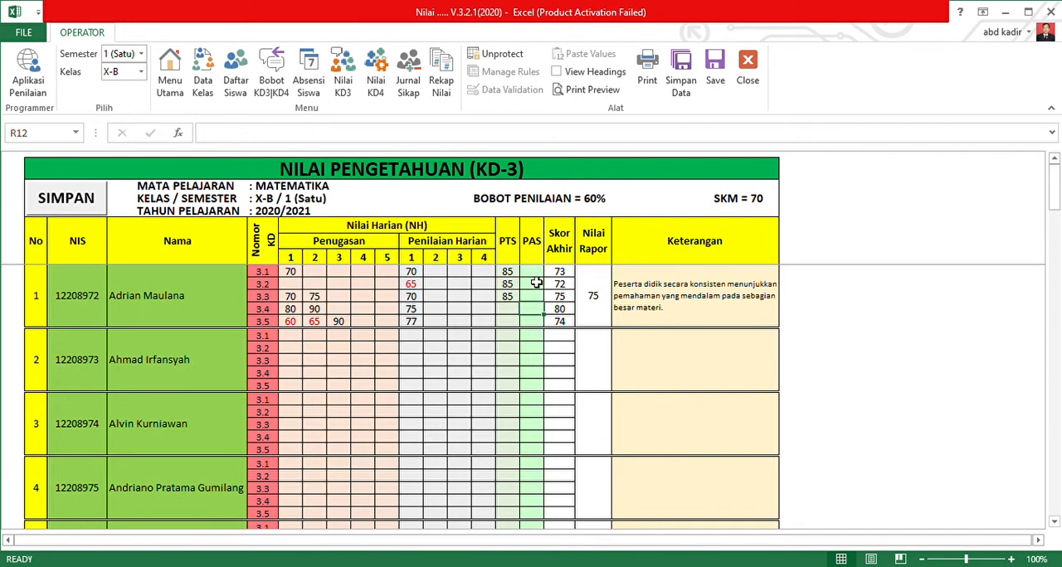
Enter 90 as the first student's PAS grade for both KD 3.4 and KD 3.5.
{"action": "left_click", "coordinate": [536, 276]}
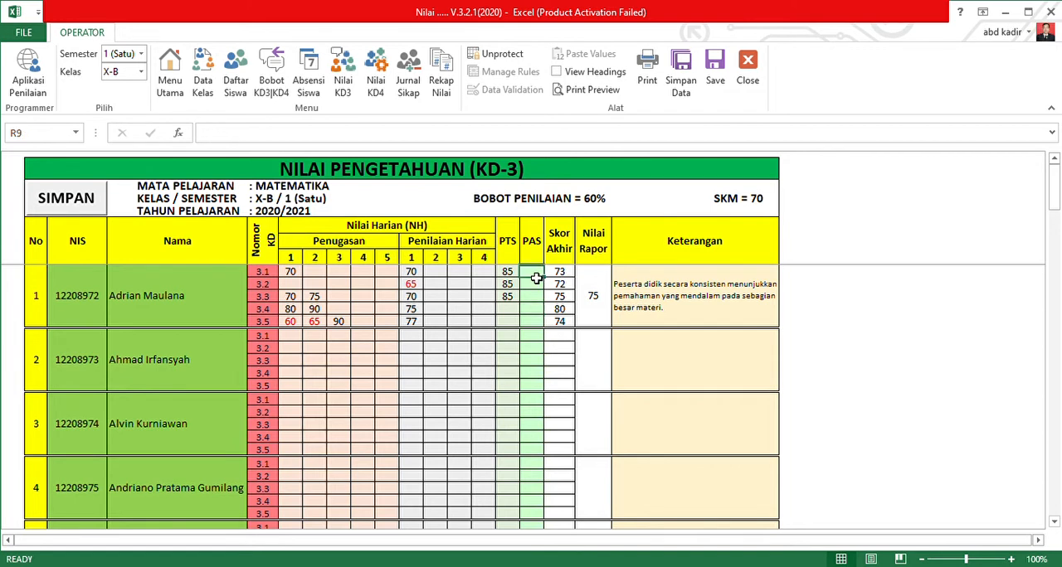
{"action": "left_click", "coordinate": [541, 323]}
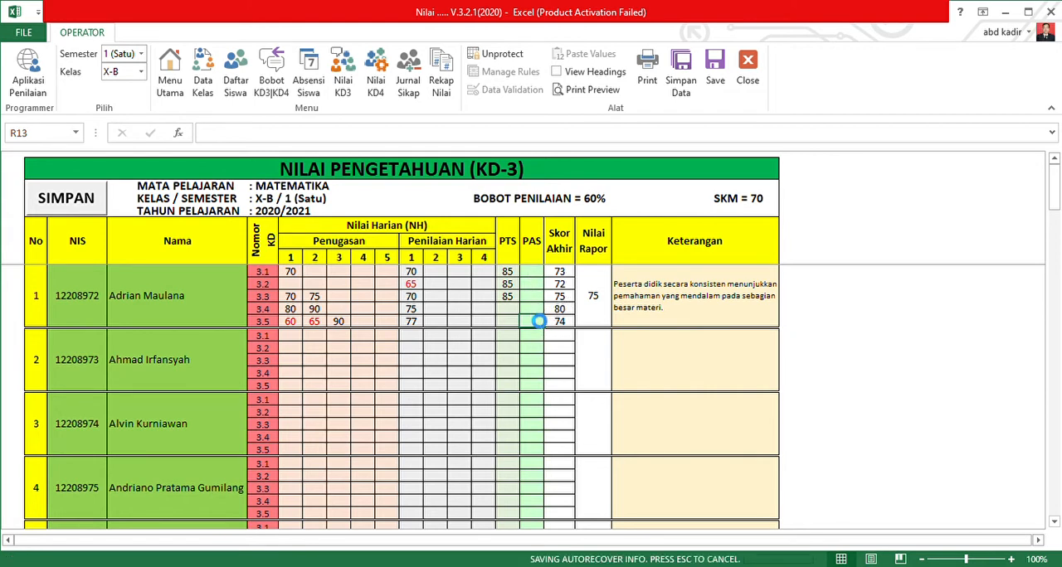
{"action": "left_click", "coordinate": [534, 312]}
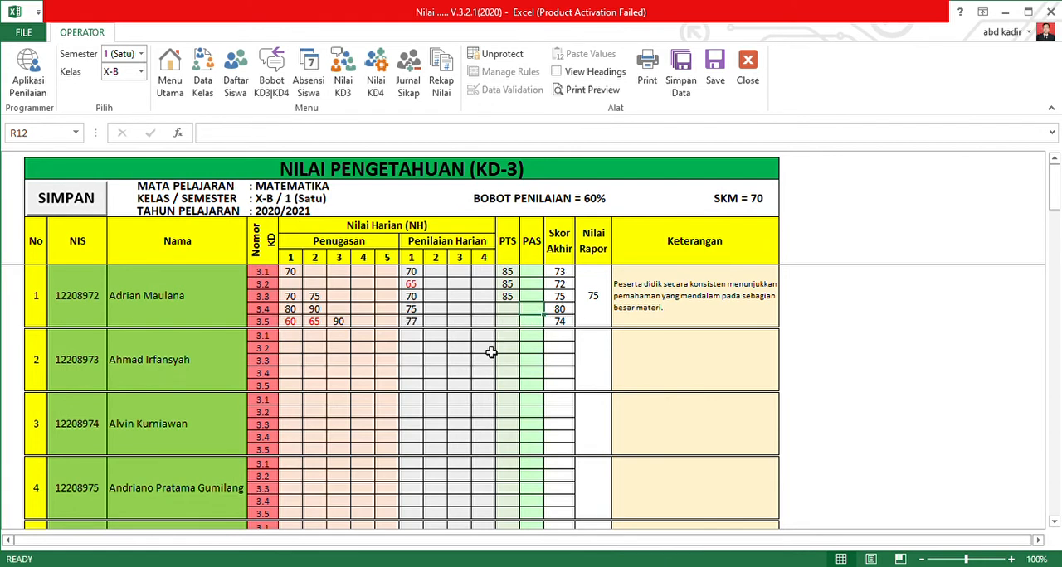
{"action": "type", "text": "90"}
{"action": "key", "text": "Return"}
{"action": "type", "text": "90"}
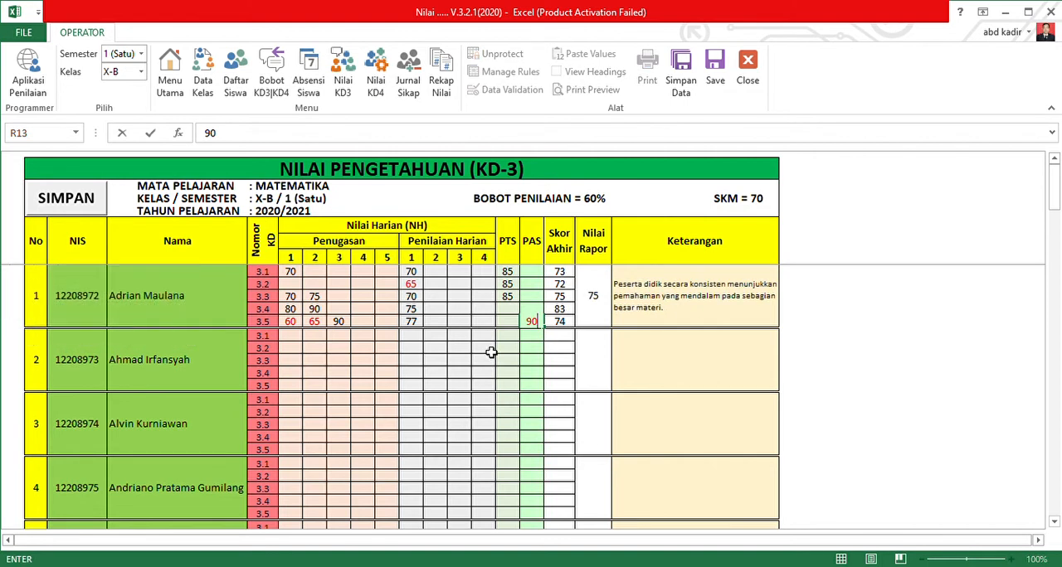
{"action": "key", "text": "Return"}
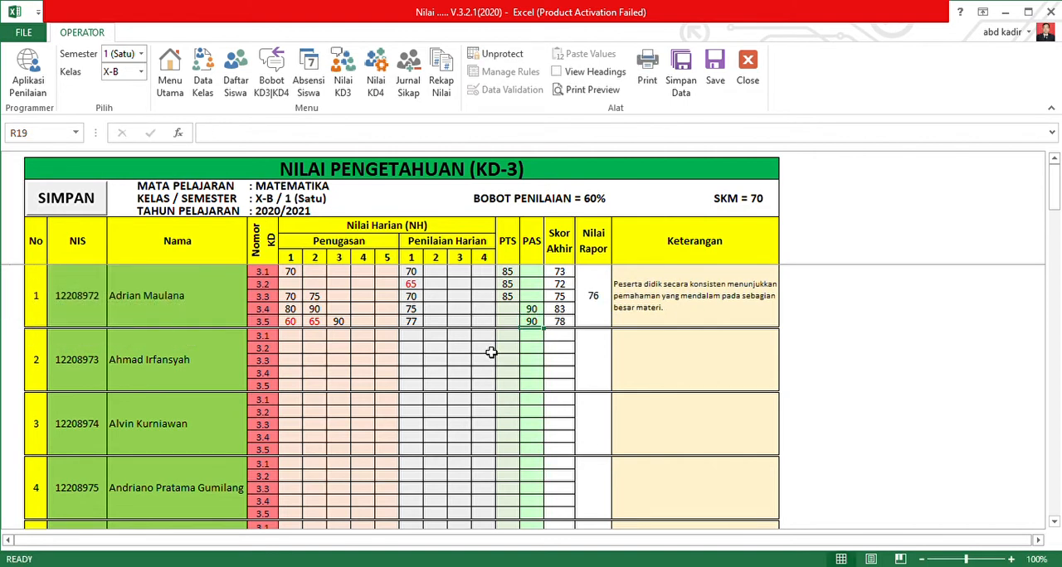
Compare the Matematika knowledge weights on the Bobot KD3|KD4 sheet with the first student's KD 3.1 Penugasan, Penilaian Harian, PTS and PAS cells.
{"action": "left_click_drag", "start_coordinate": [532, 274], "coordinate": [541, 326]}
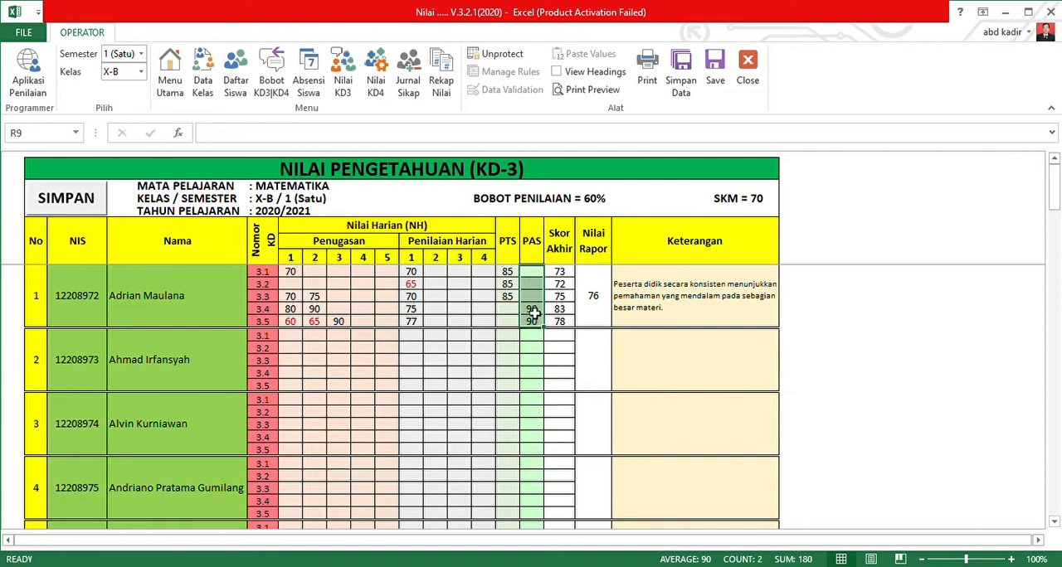
{"action": "left_click", "coordinate": [533, 312]}
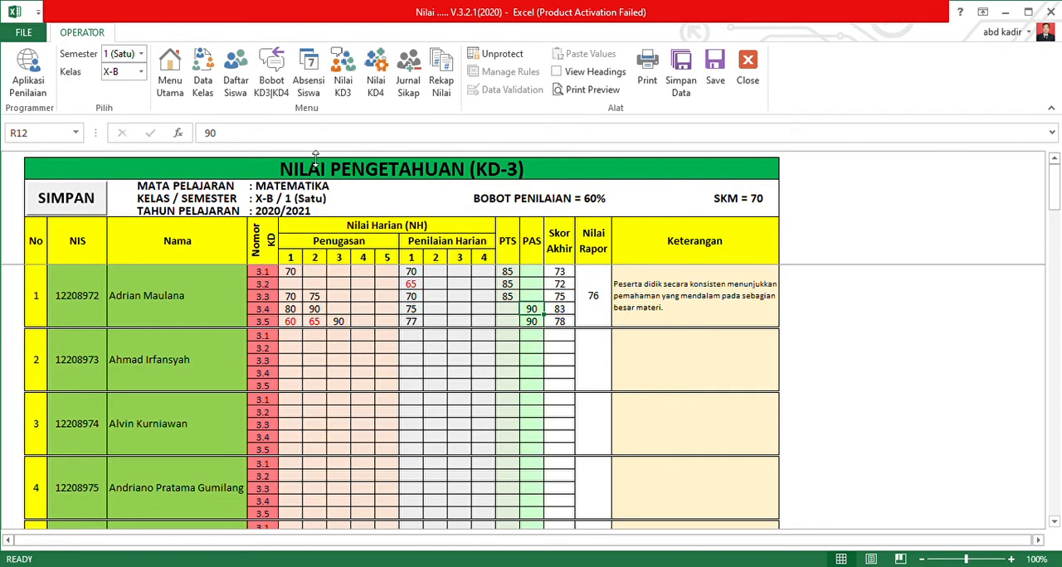
{"action": "left_click", "coordinate": [274, 83]}
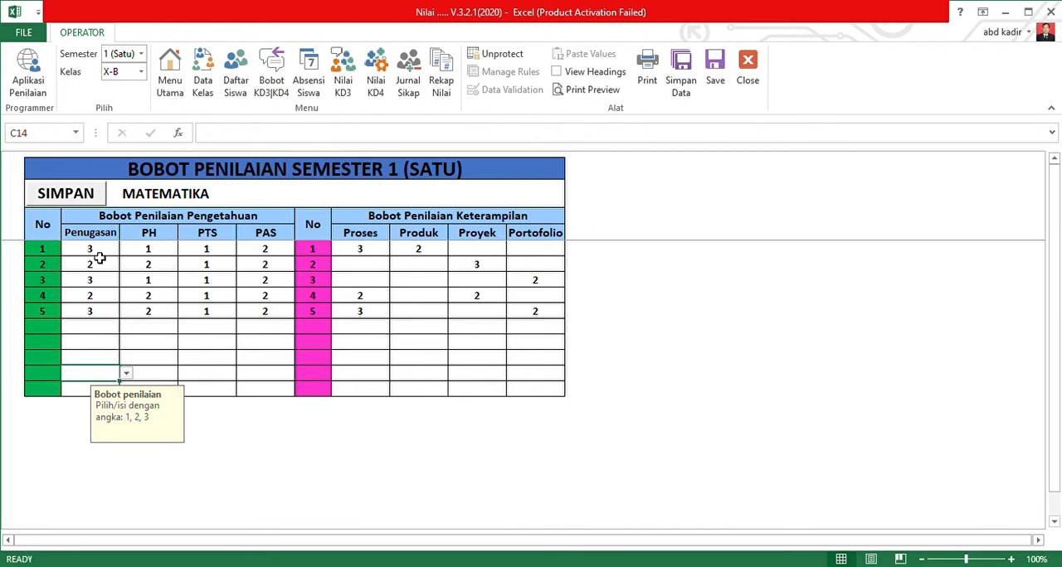
{"action": "left_click", "coordinate": [351, 87]}
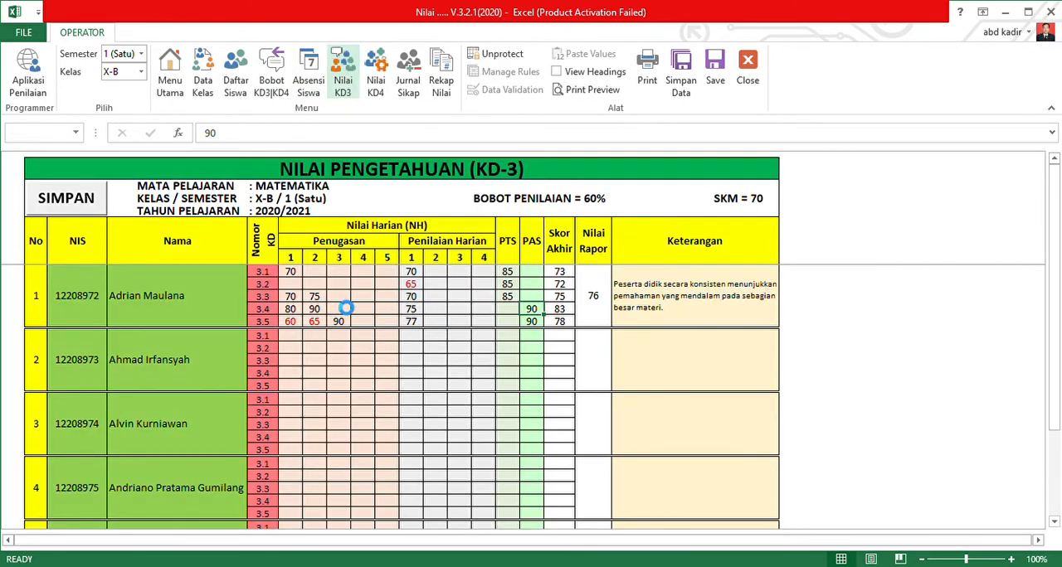
{"action": "left_click", "coordinate": [295, 277]}
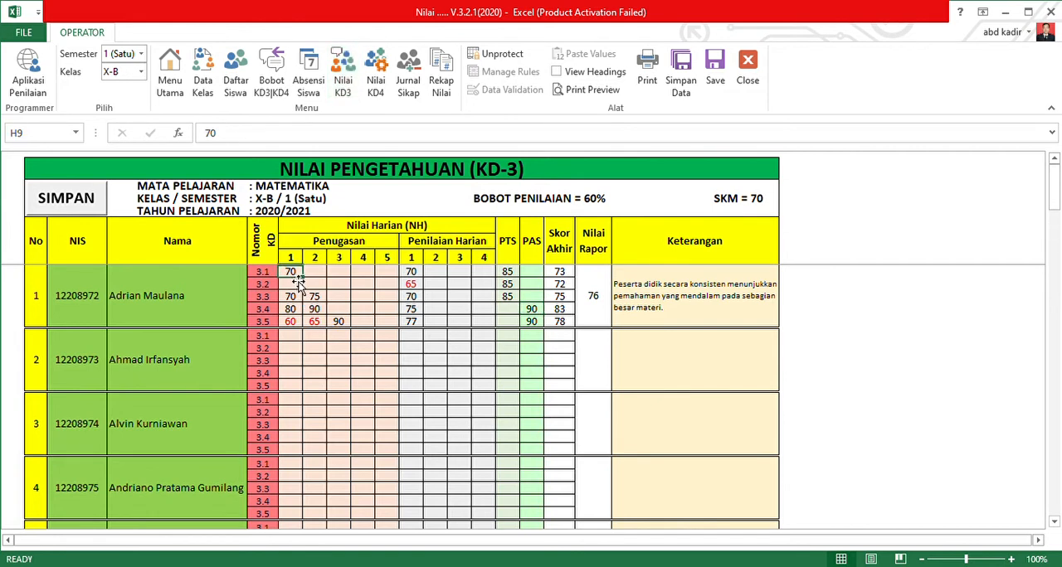
{"action": "left_click", "coordinate": [412, 274]}
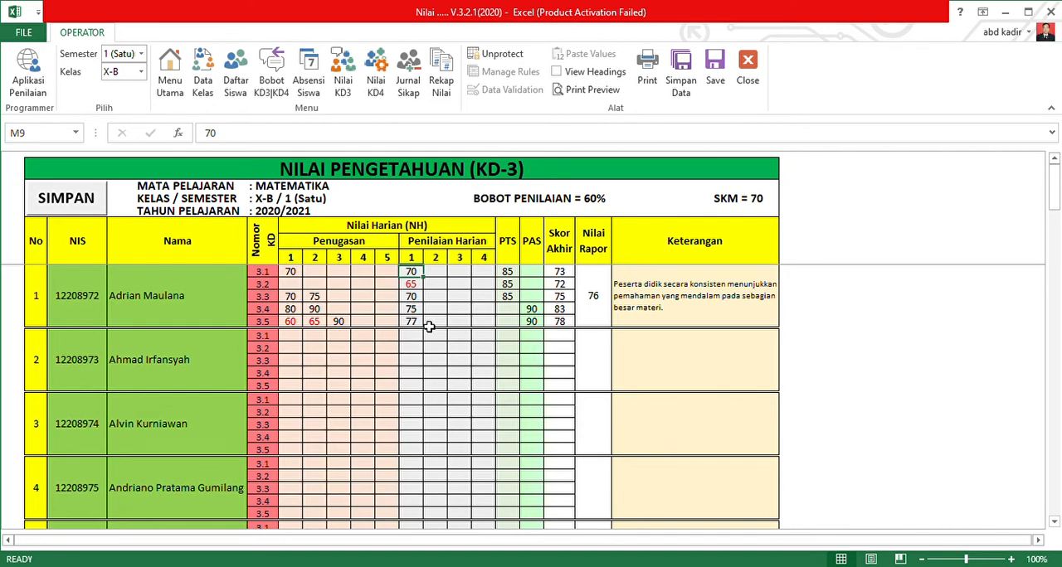
{"action": "left_click", "coordinate": [513, 273]}
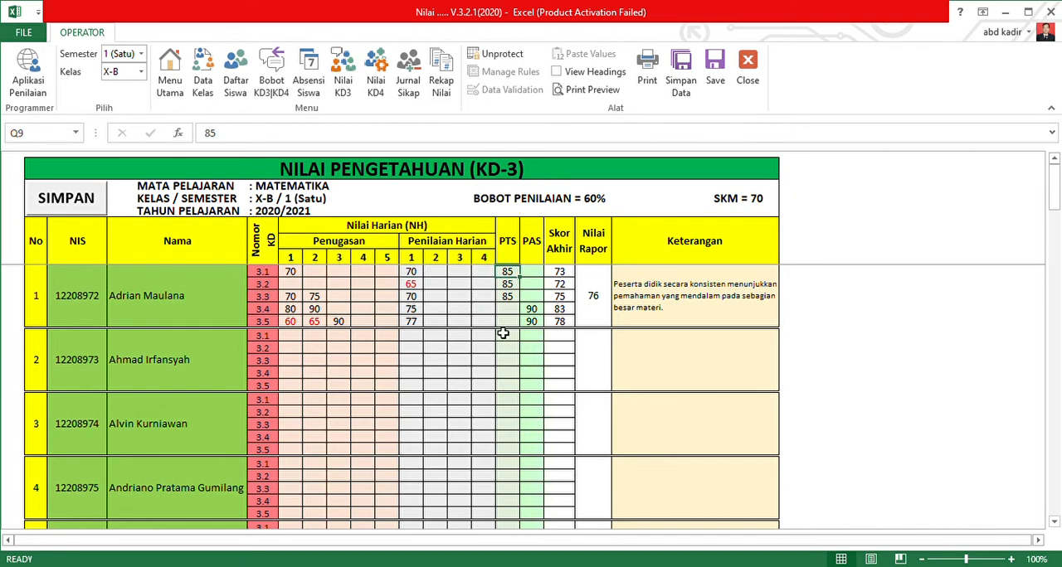
{"action": "left_click", "coordinate": [271, 75]}
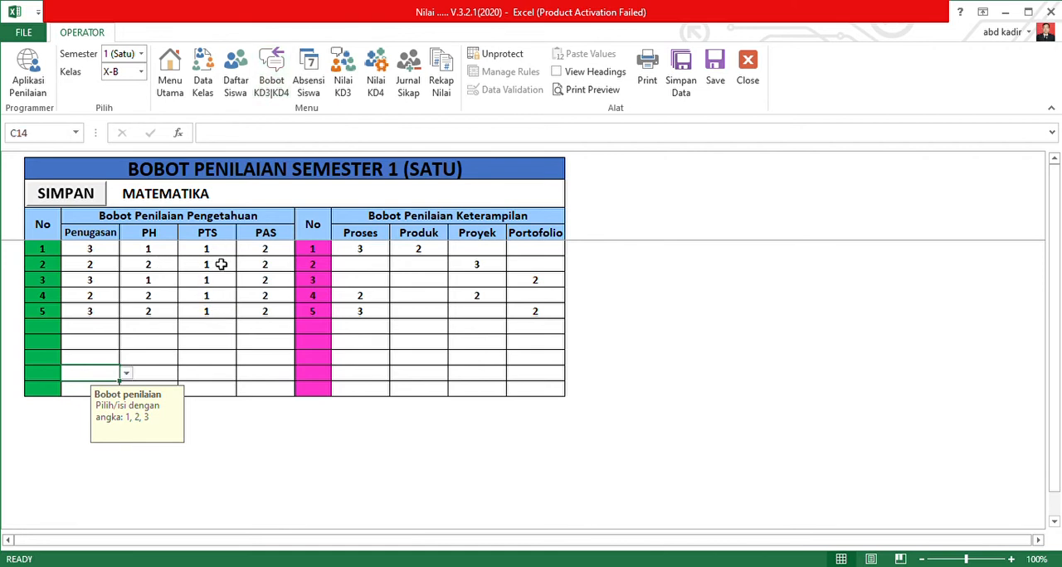
{"action": "left_click", "coordinate": [350, 86]}
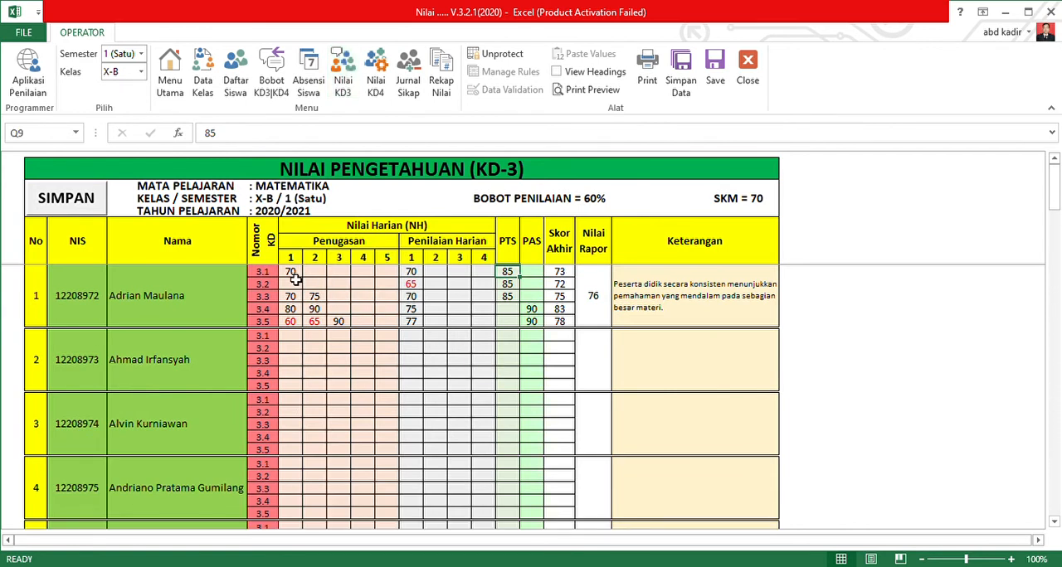
{"action": "left_click", "coordinate": [411, 274]}
{"action": "left_click", "coordinate": [512, 273]}
{"action": "left_click", "coordinate": [529, 272]}
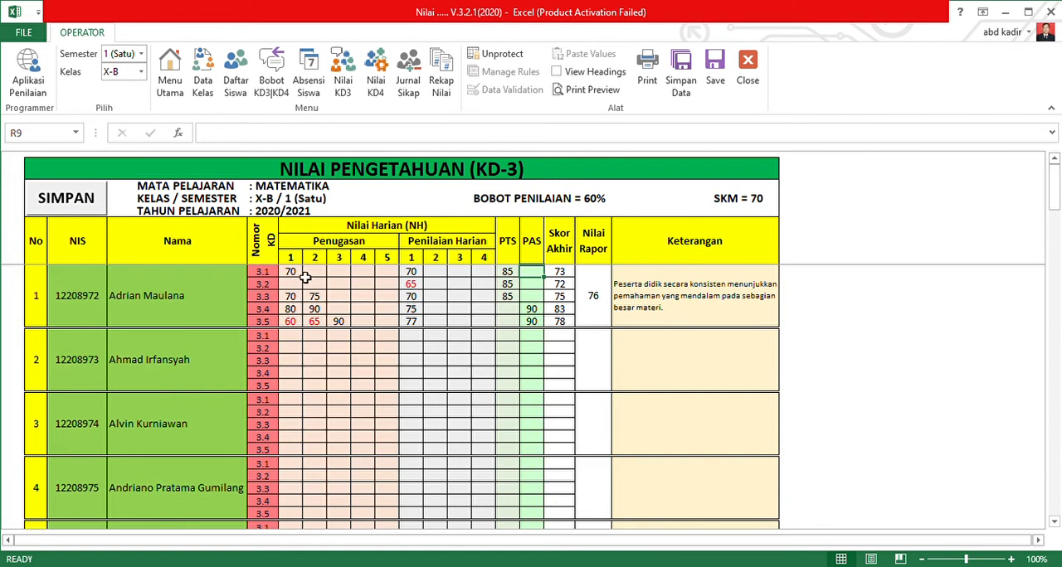
Review the first student's KD-3 grade cells from Penugasan through PAS and save the knowledge grades.
{"action": "mouse_move", "coordinate": [301, 277]}
{"action": "left_mouse_down"}
{"action": "mouse_move", "coordinate": [424, 284]}
{"action": "mouse_move", "coordinate": [531, 327]}
{"action": "mouse_move", "coordinate": [571, 329]}
{"action": "left_mouse_up"}
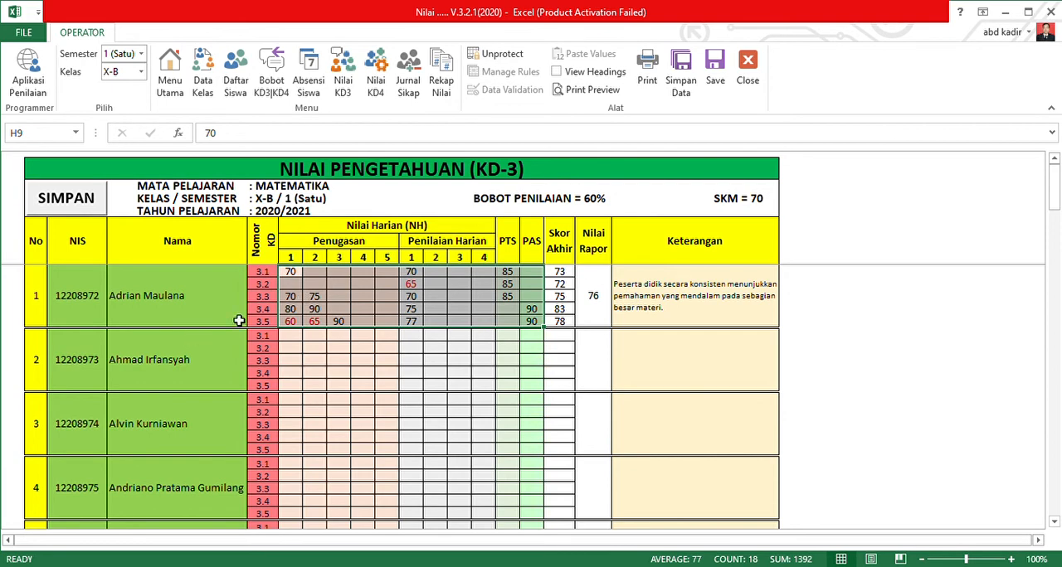
{"action": "scroll", "coordinate": [391, 335], "scroll_direction": "down", "scroll_amount": 3}
{"action": "scroll", "coordinate": [386, 363], "scroll_direction": "up", "scroll_amount": 3}
{"action": "left_click", "coordinate": [97, 208]}
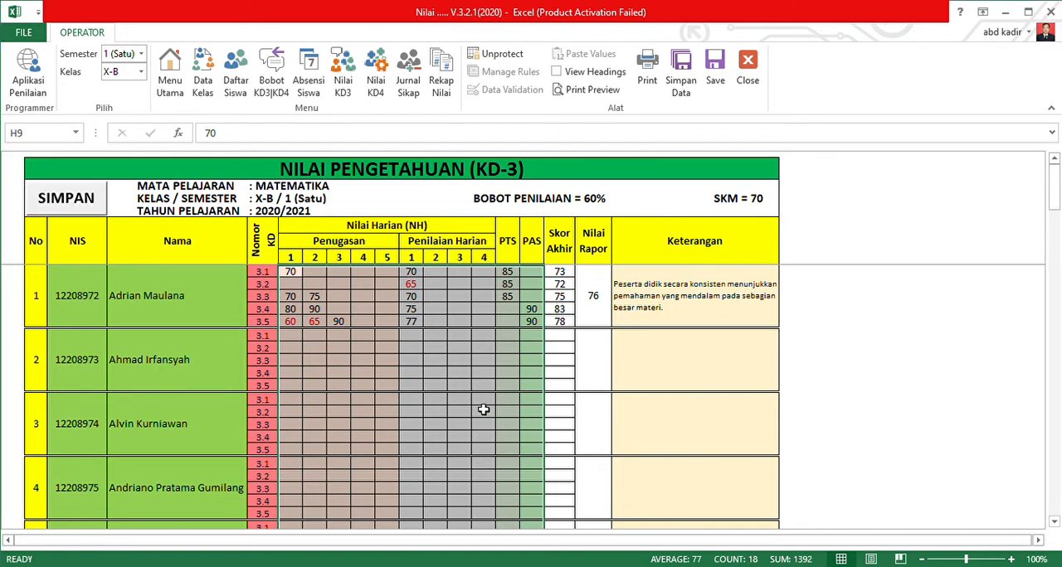
{"action": "left_click", "coordinate": [90, 211]}
Check the Matematika skills weights and enter 65 and 80 as student number 8's KD 4.1 Proses 1 and 2 grades on the KD-4 sheet.
{"action": "left_click", "coordinate": [374, 85]}
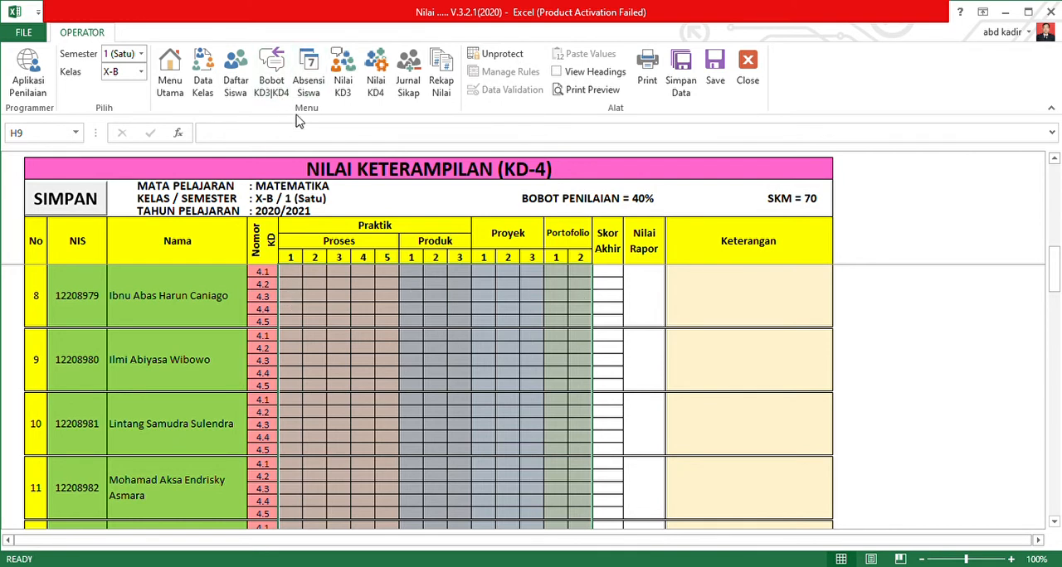
{"action": "left_click", "coordinate": [271, 75]}
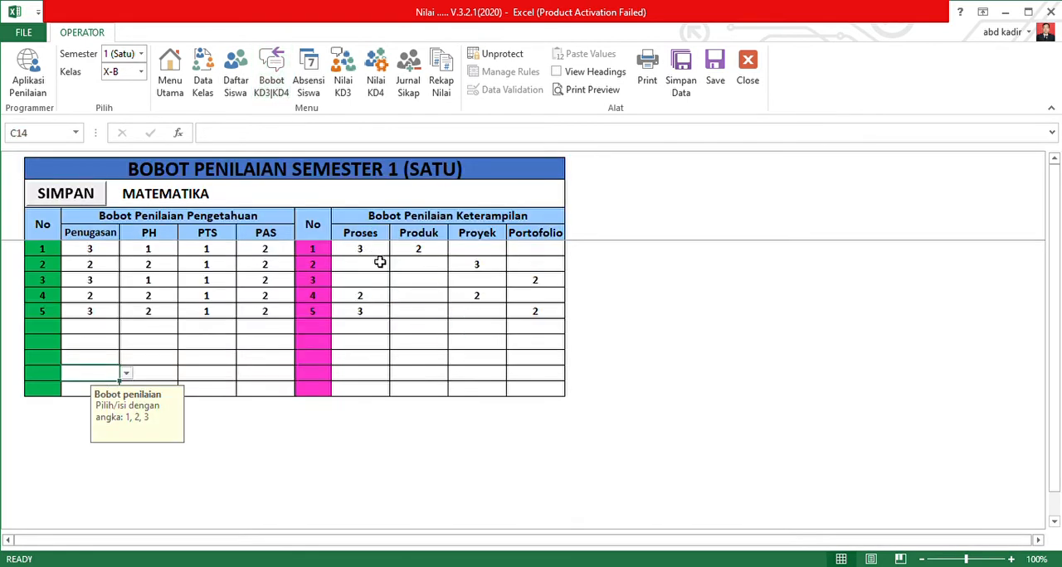
{"action": "left_click", "coordinate": [372, 68]}
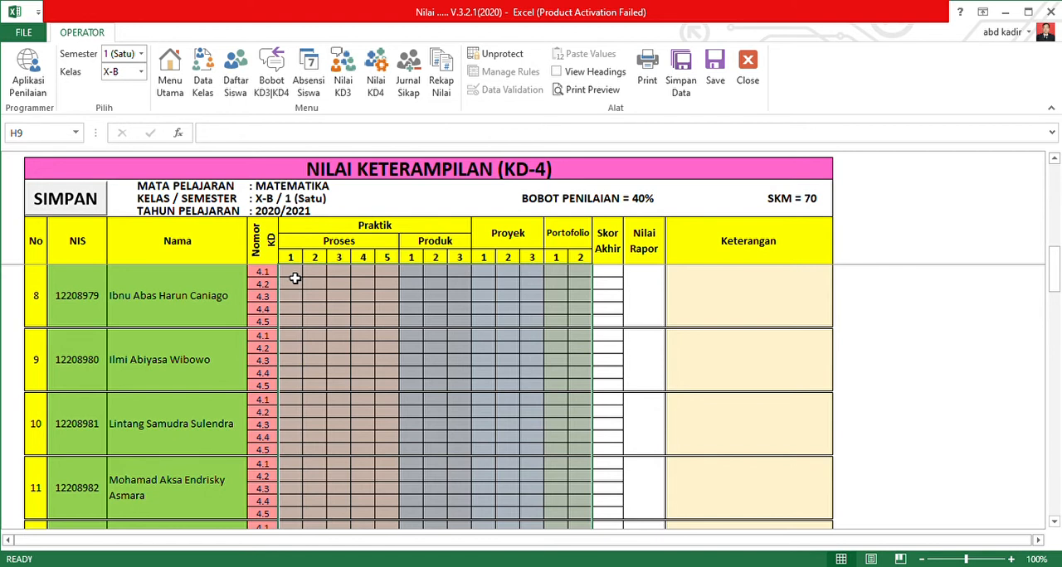
{"action": "left_click", "coordinate": [294, 277]}
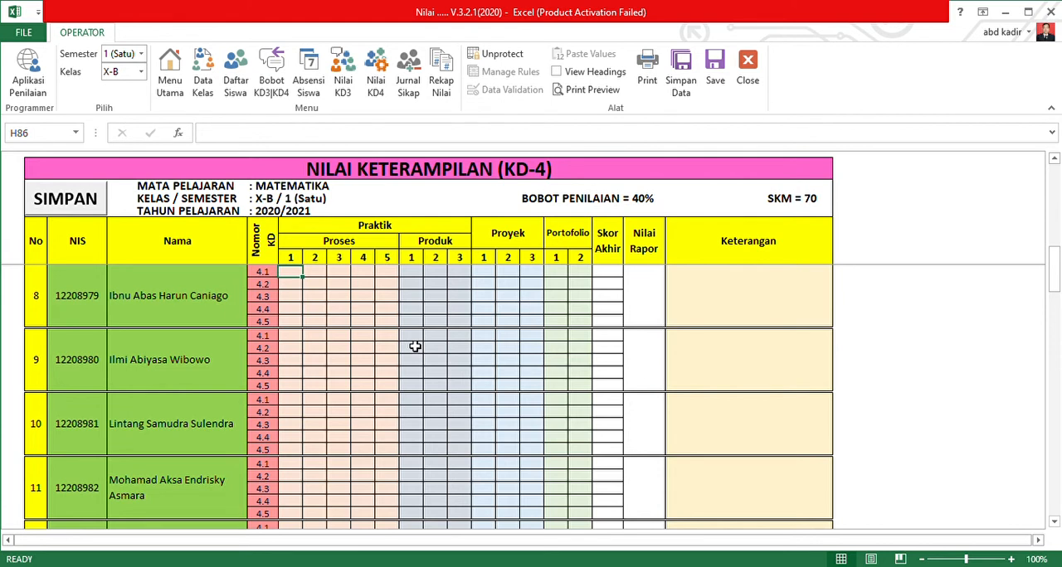
{"action": "type", "text": "65"}
{"action": "key", "text": "Tab"}
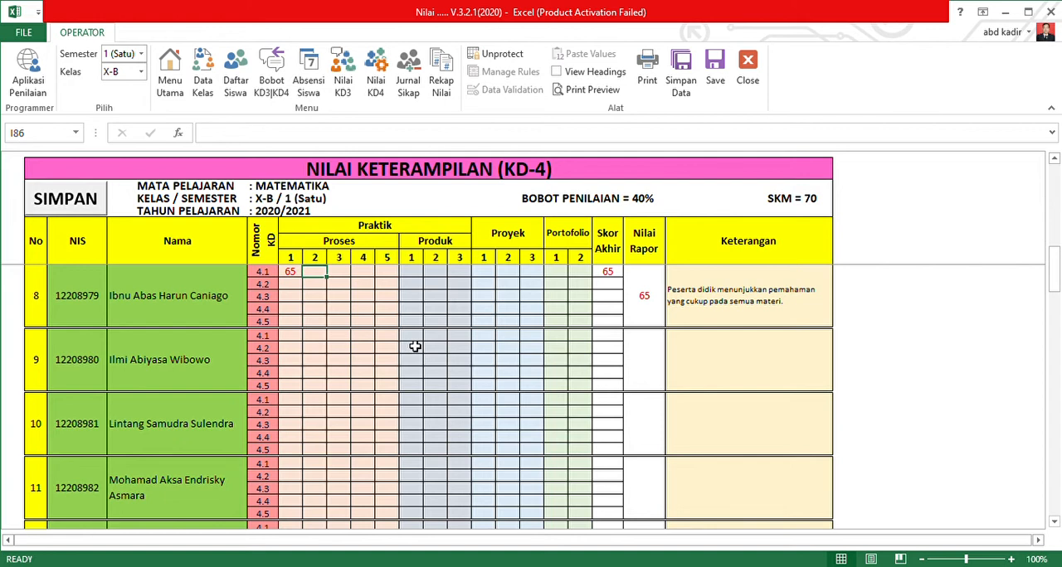
{"action": "type", "text": "80"}
{"action": "key", "text": "Tab"}
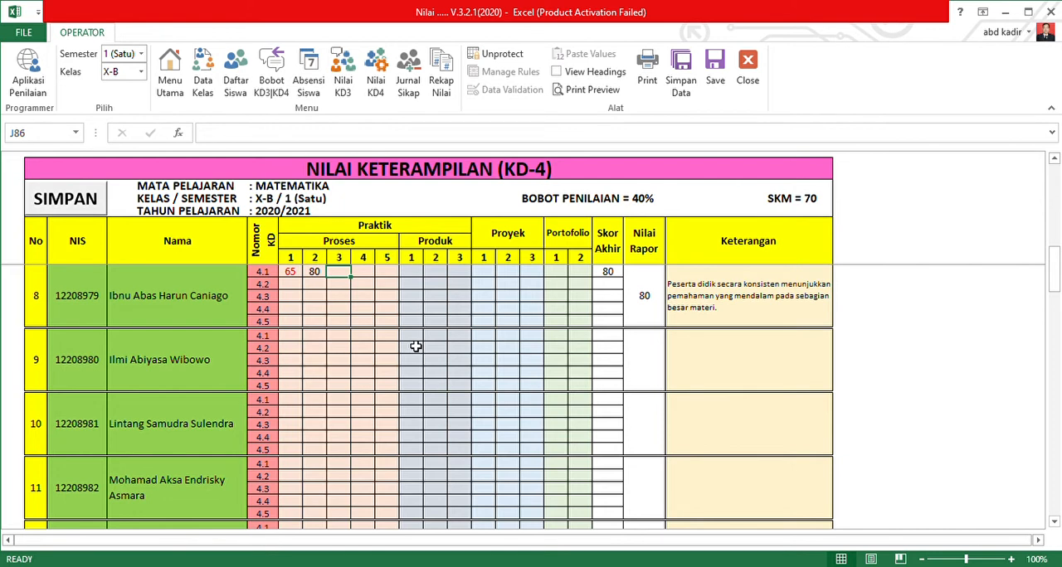
Enter 75 as student number 8's Produk 1 grade for KD 4.1.
{"action": "left_click_drag", "start_coordinate": [317, 274], "coordinate": [302, 277]}
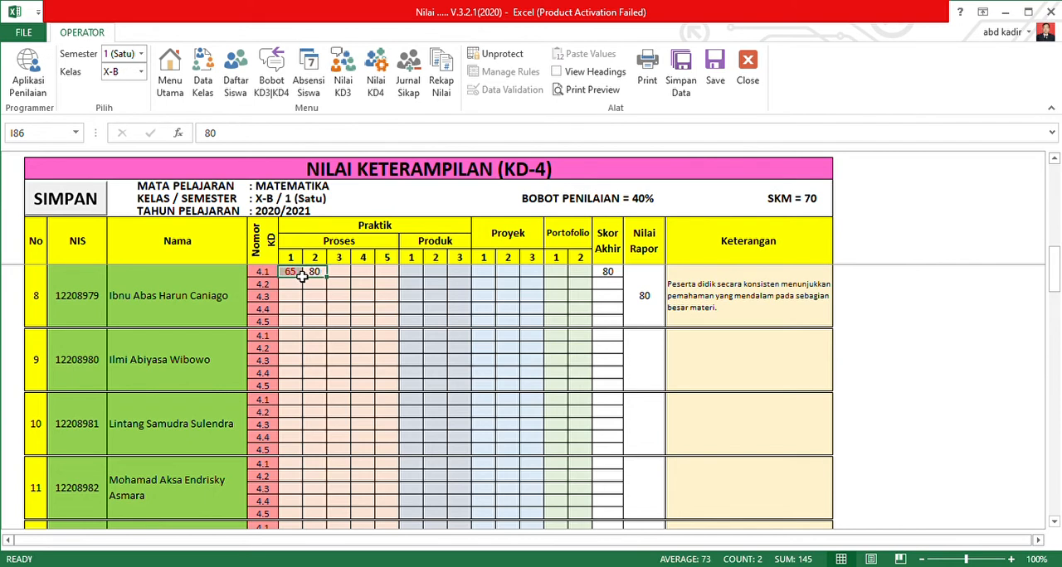
{"action": "left_click", "coordinate": [413, 274]}
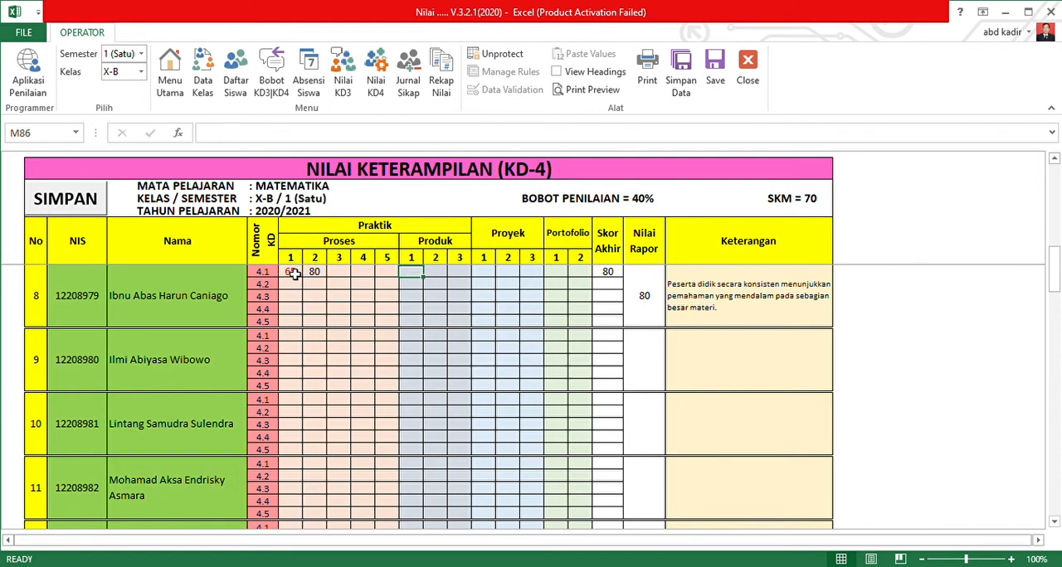
{"action": "left_click", "coordinate": [317, 275]}
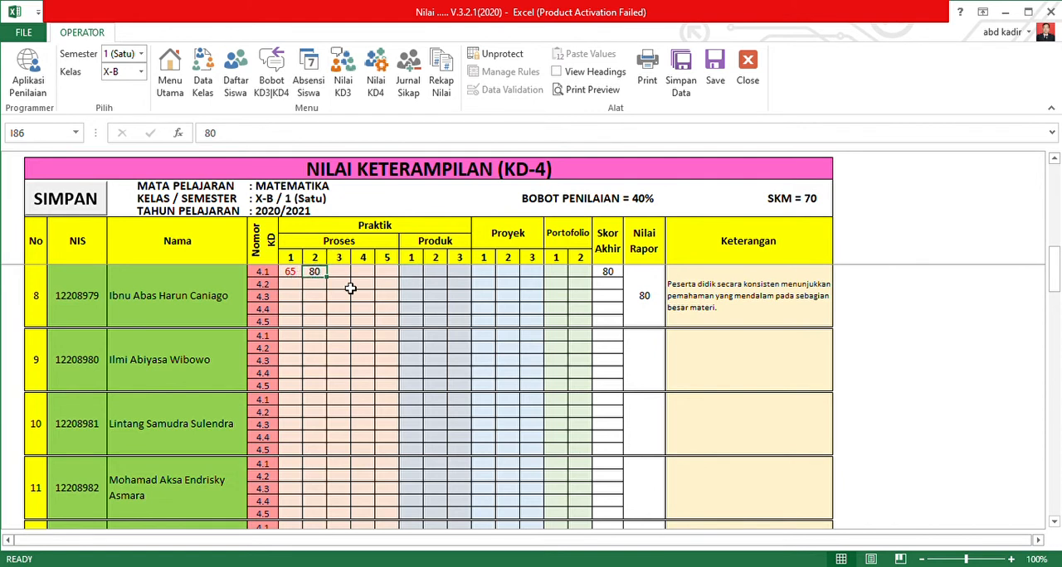
{"action": "left_click", "coordinate": [418, 273]}
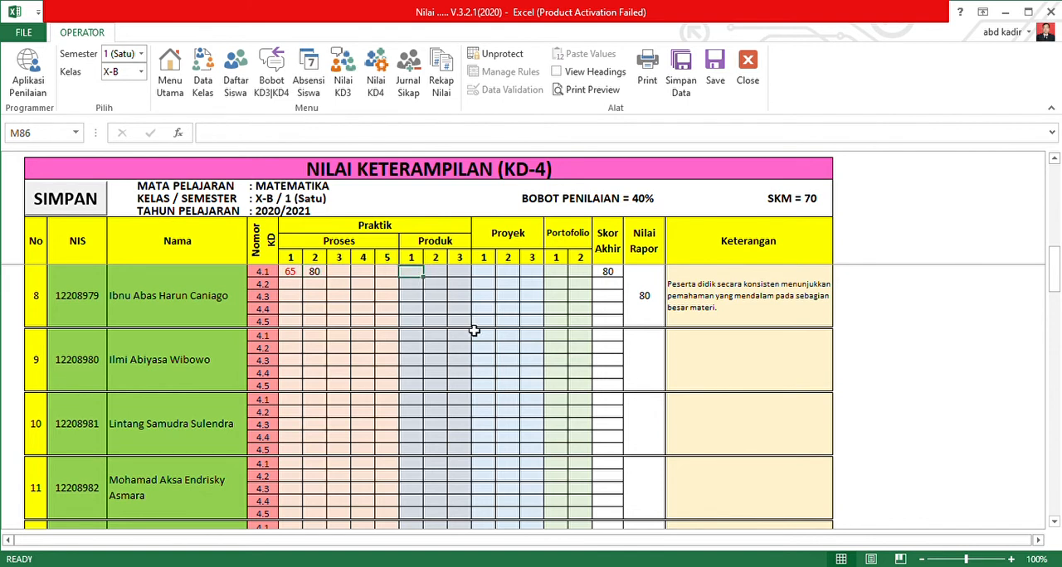
{"action": "type", "text": "7"}
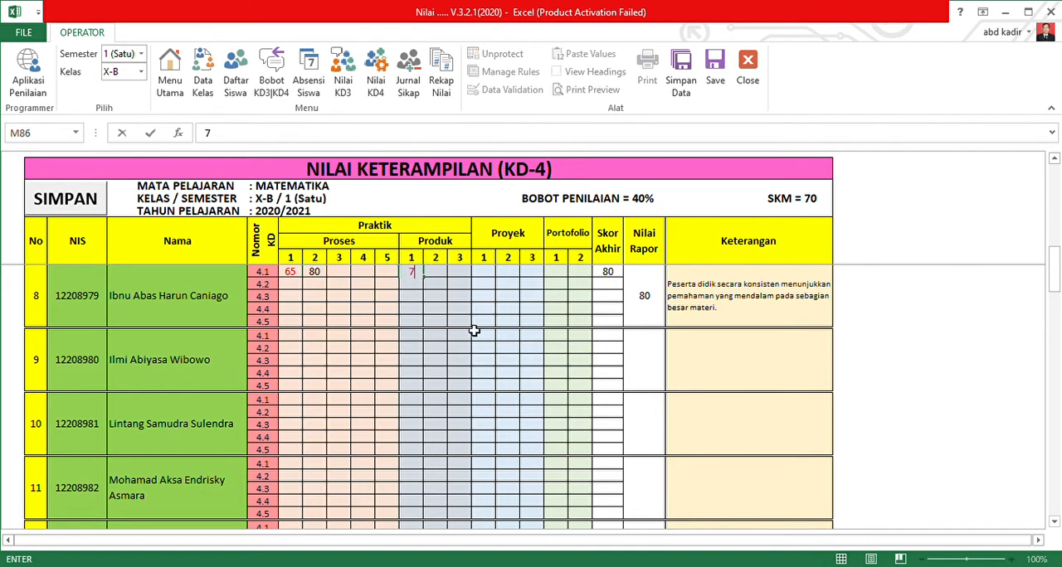
{"action": "type", "text": "5"}
{"action": "key", "text": "Tab"}
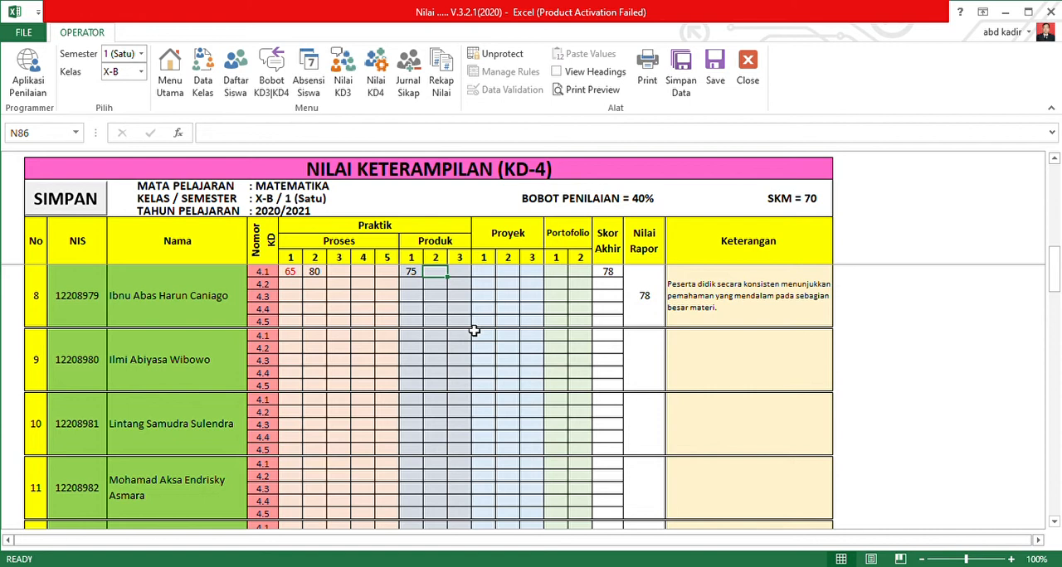
Check the skills weights for KD 4.1 and 4.2 and enter 90 as student number 8's Proyek 1 grade for KD 4.2.
{"action": "left_click", "coordinate": [271, 73]}
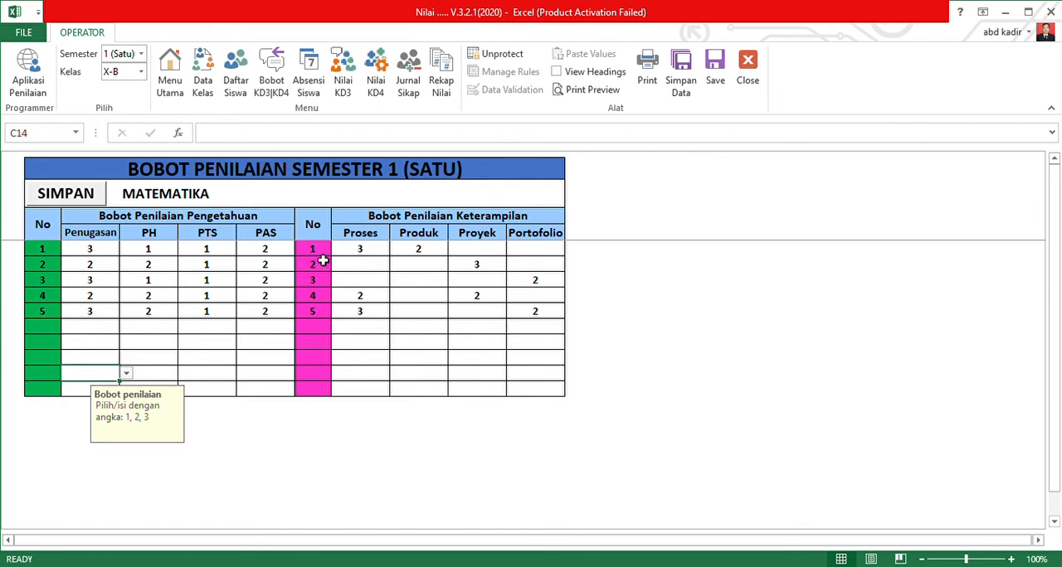
{"action": "left_click", "coordinate": [356, 250]}
{"action": "left_click", "coordinate": [397, 253], "text": "shift"}
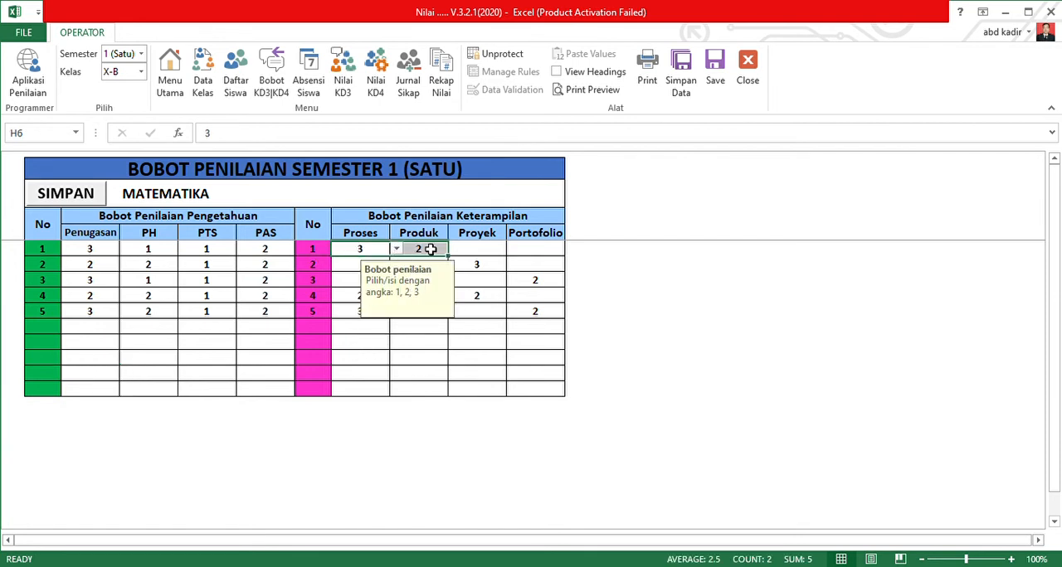
{"action": "left_click", "coordinate": [474, 267]}
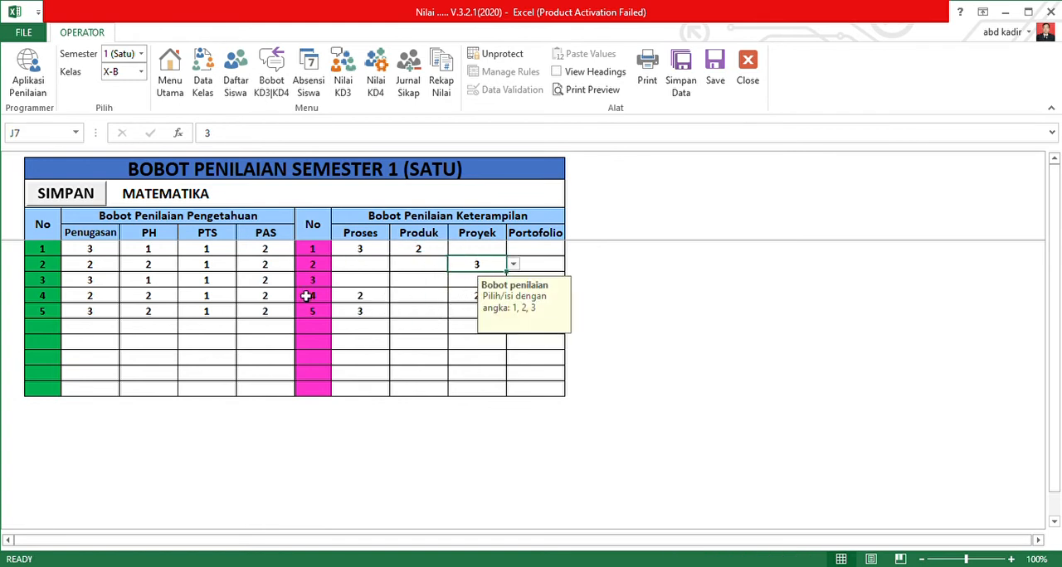
{"action": "left_click", "coordinate": [376, 75]}
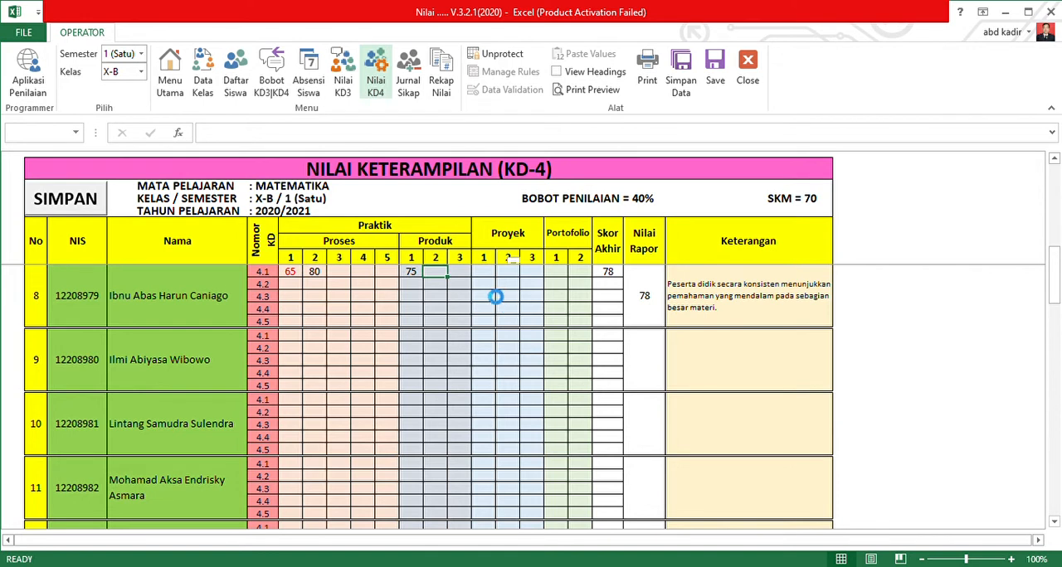
{"action": "left_click", "coordinate": [485, 285]}
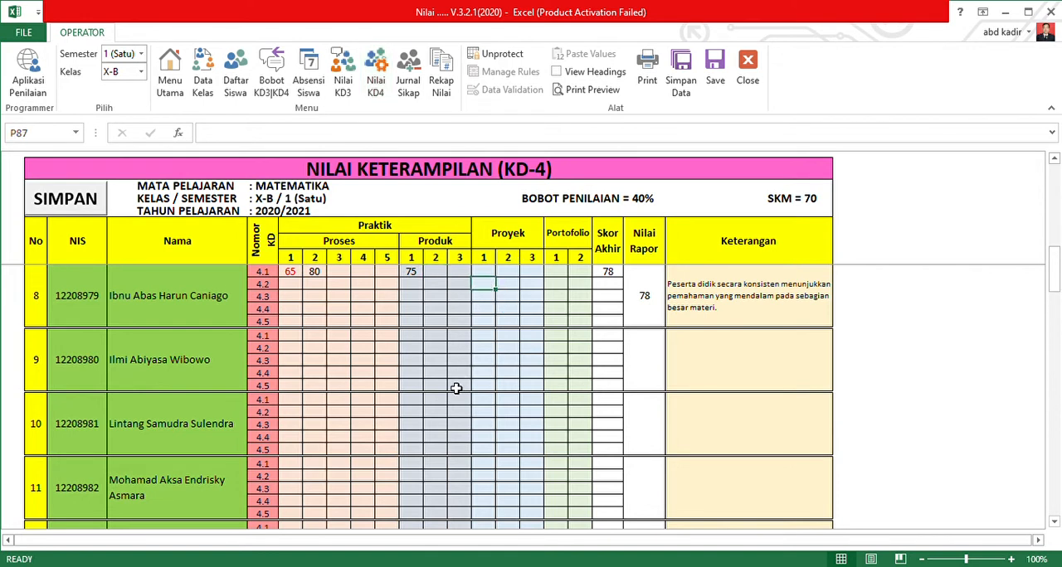
{"action": "type", "text": "90"}
{"action": "key", "text": "Tab"}
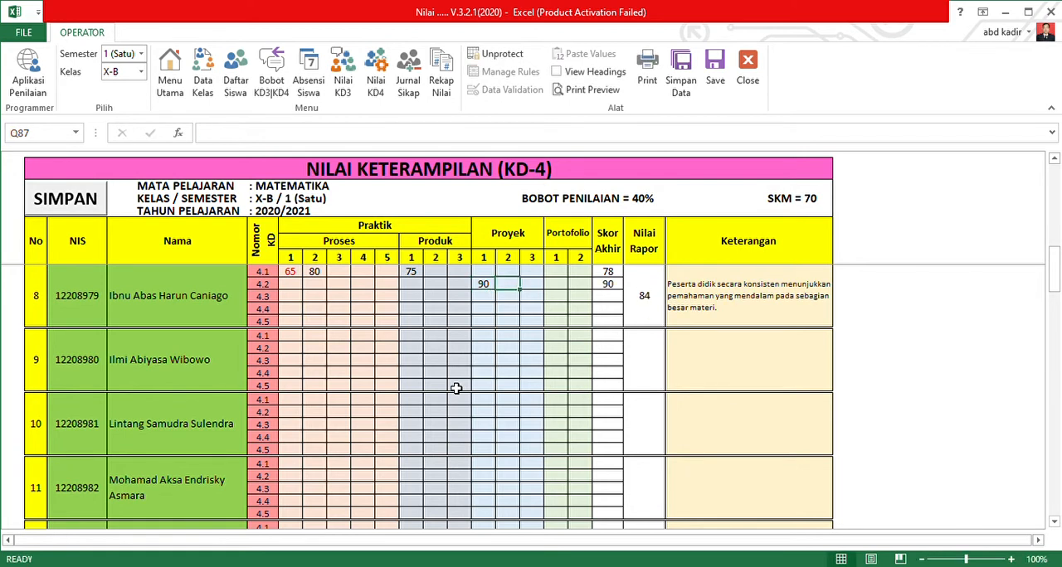
Enter 83 as student number 8's Portofolio 1 grade for KD 4.3.
{"action": "left_click", "coordinate": [562, 299]}
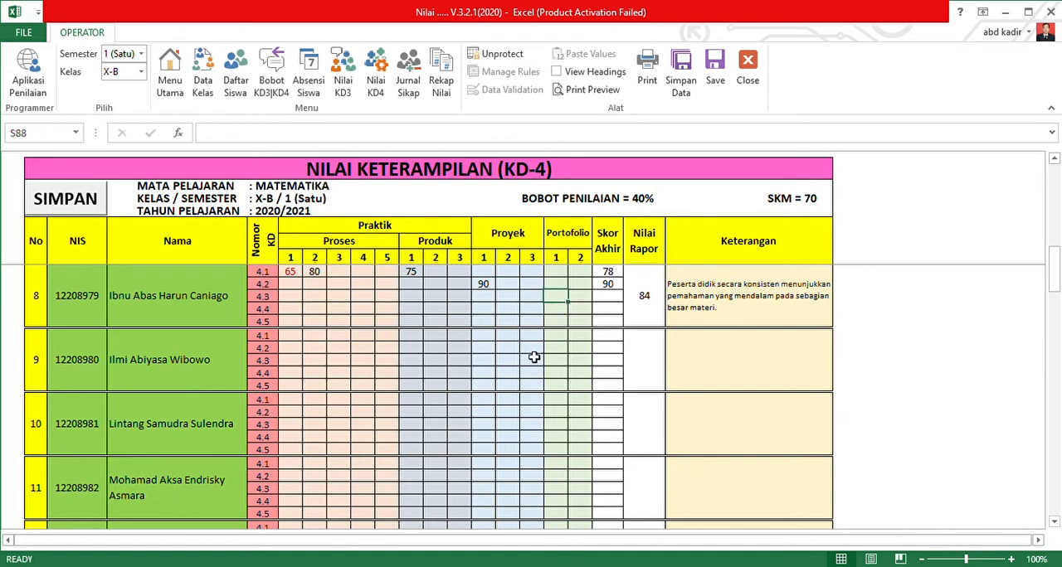
{"action": "type", "text": "8"}
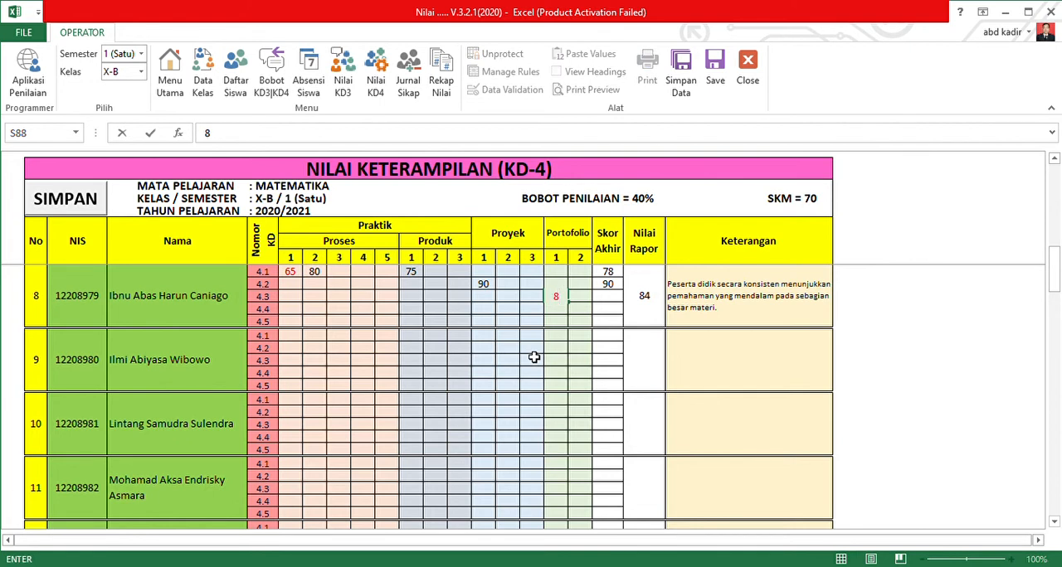
{"action": "type", "text": "3"}
{"action": "key", "text": "Tab"}
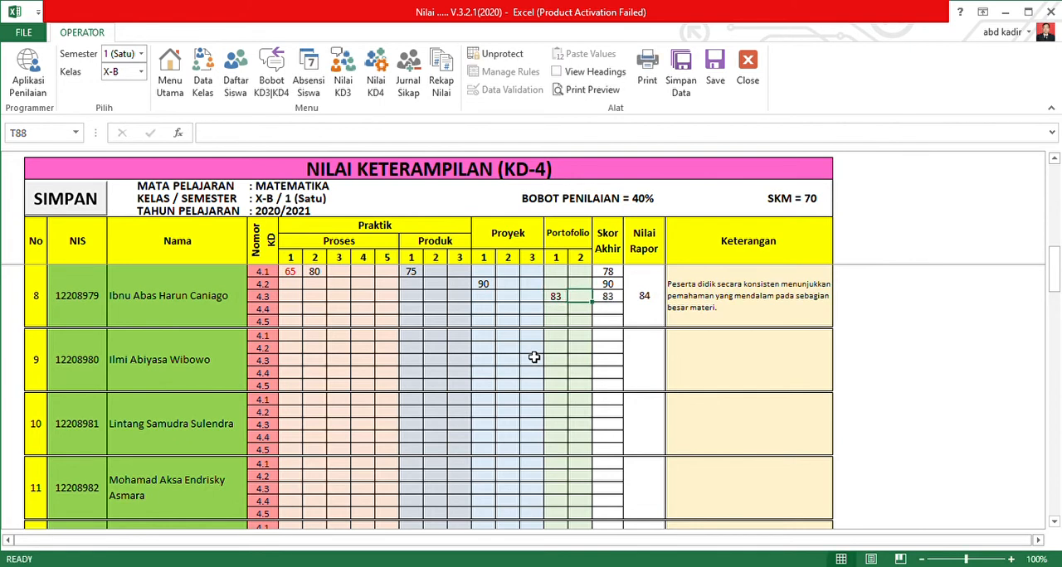
Check the skills weights for KD 4.4 and enter 70 as student number 8's Proses 1 grade for KD 4.4.
{"action": "left_click", "coordinate": [271, 75]}
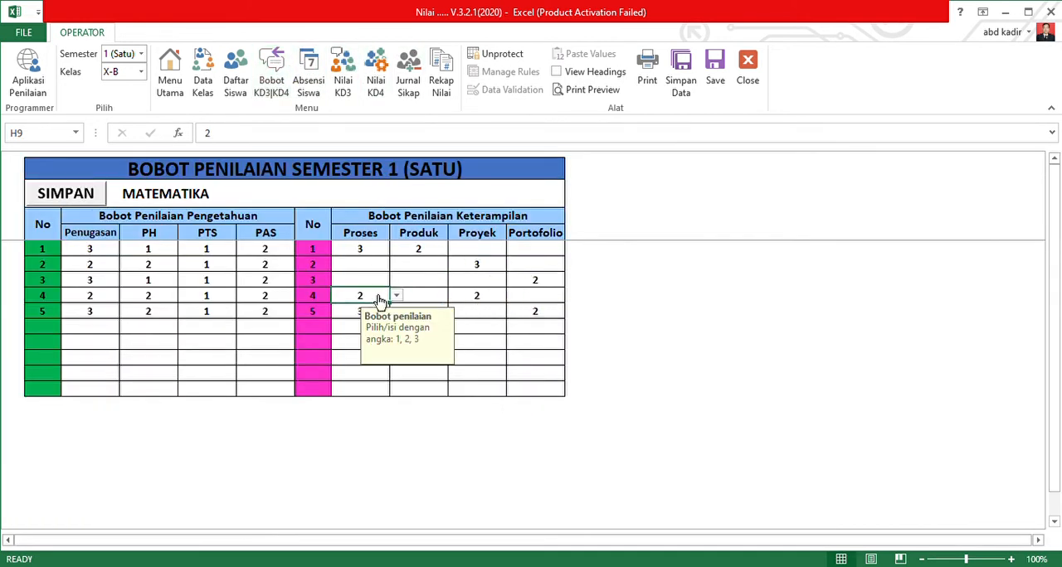
{"action": "left_click", "coordinate": [477, 295]}
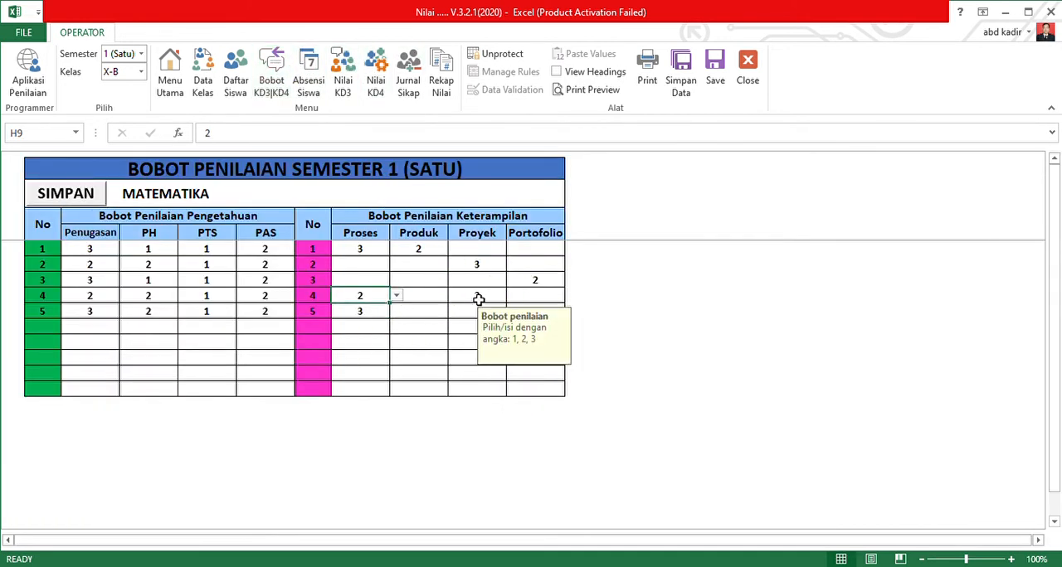
{"action": "left_click", "coordinate": [382, 76]}
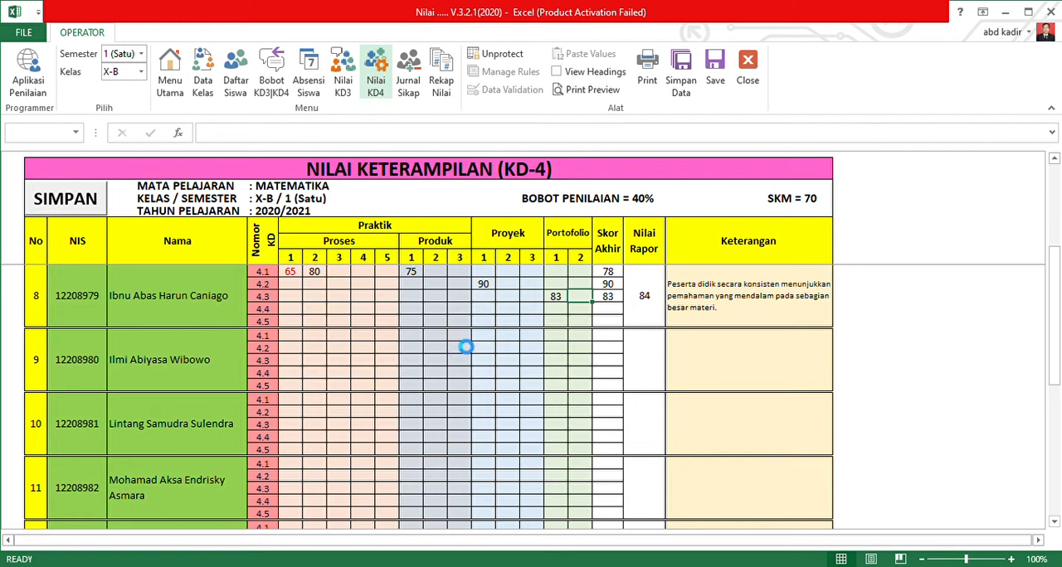
{"action": "left_click", "coordinate": [491, 311]}
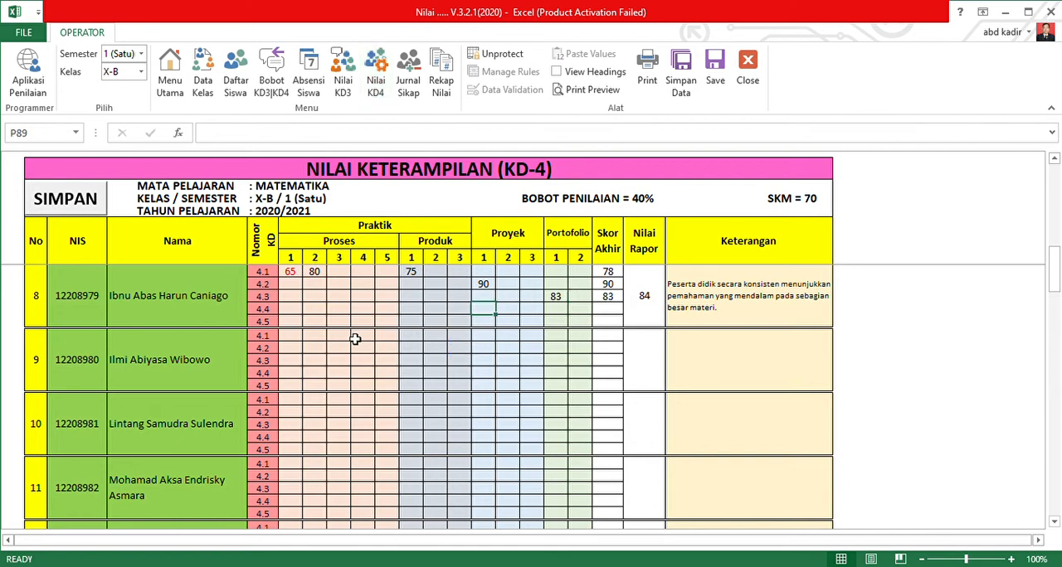
{"action": "left_click", "coordinate": [296, 309]}
{"action": "type", "text": "70"}
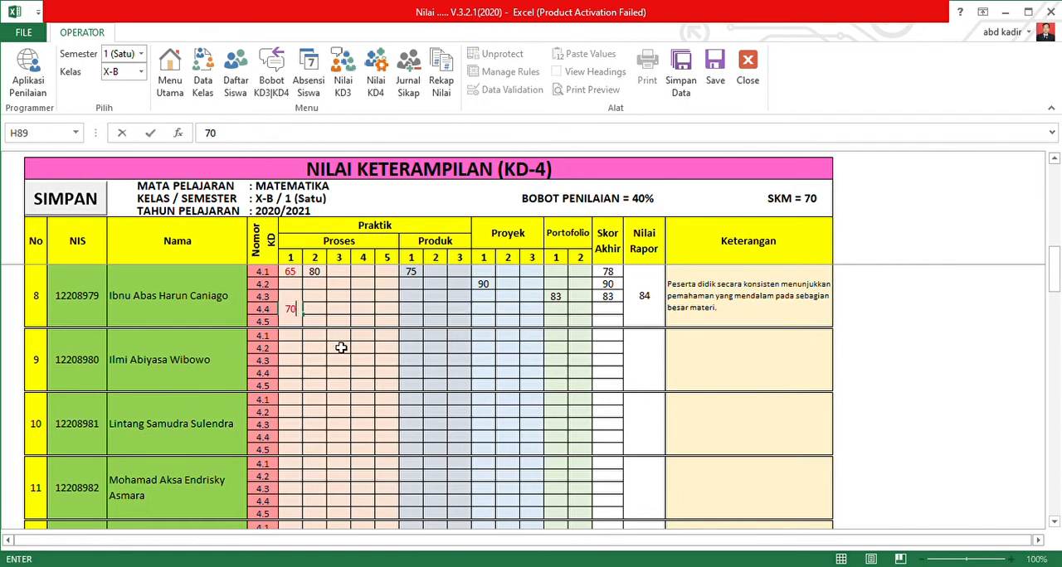
{"action": "key", "text": "Tab"}
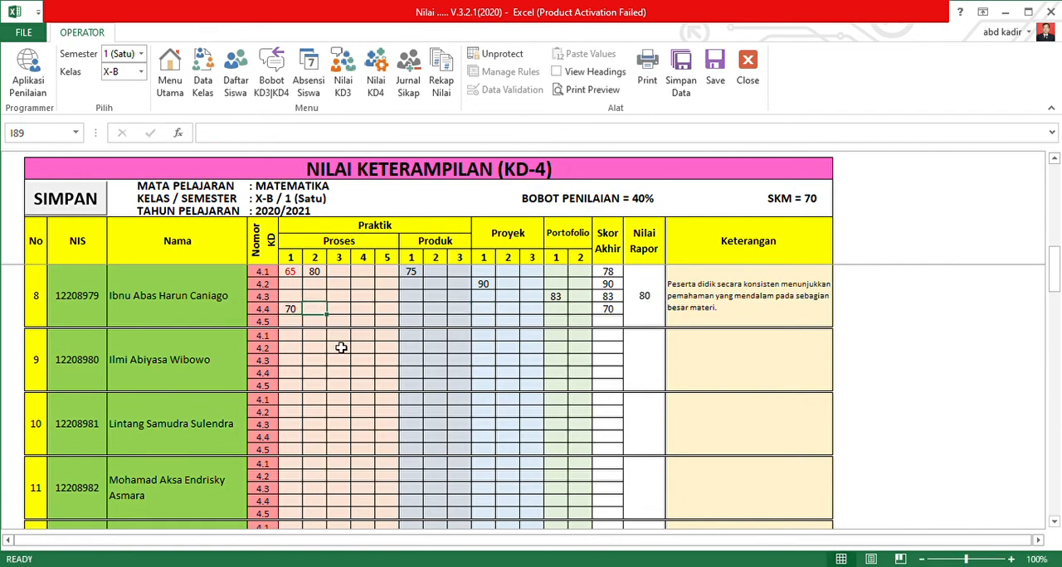
Enter 87 as student number 8's Proyek 1 grade for KD 4.4.
{"action": "key", "text": "Right"}
{"action": "key", "text": "Right"}
{"action": "key", "text": "Right"}
{"action": "key", "text": "Right"}
{"action": "key", "text": "Right"}
{"action": "key", "text": "Right"}
{"action": "key", "text": "Right"}
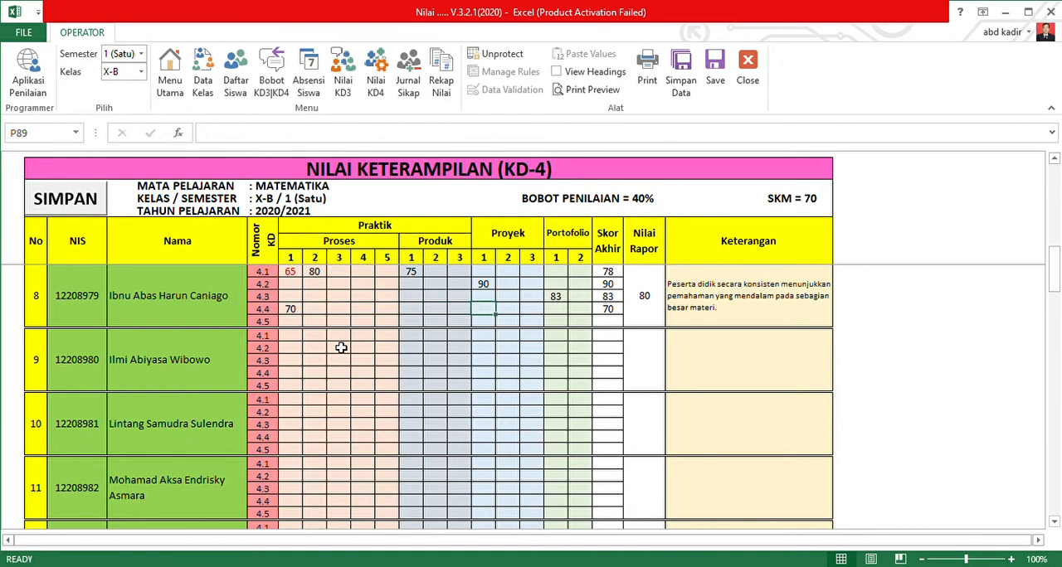
{"action": "type", "text": "87"}
{"action": "key", "text": "Tab"}
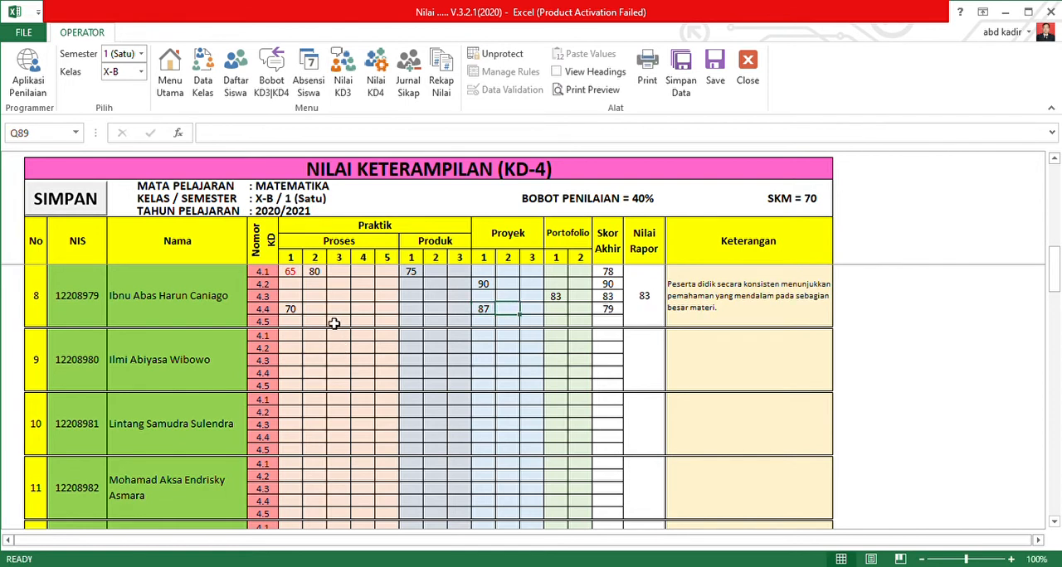
Compare student number 8's KD 4.1 Proses and Produk grades with the Skor Akhir for that KD.
{"action": "left_click", "coordinate": [316, 274]}
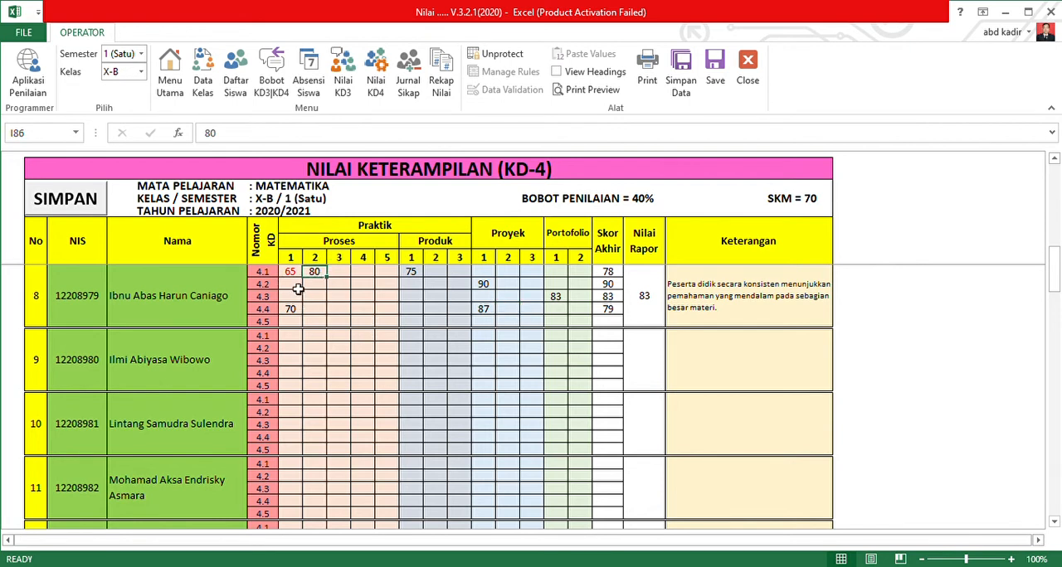
{"action": "left_click_drag", "start_coordinate": [294, 272], "coordinate": [319, 275]}
{"action": "left_click", "coordinate": [319, 276]}
{"action": "left_click", "coordinate": [413, 274]}
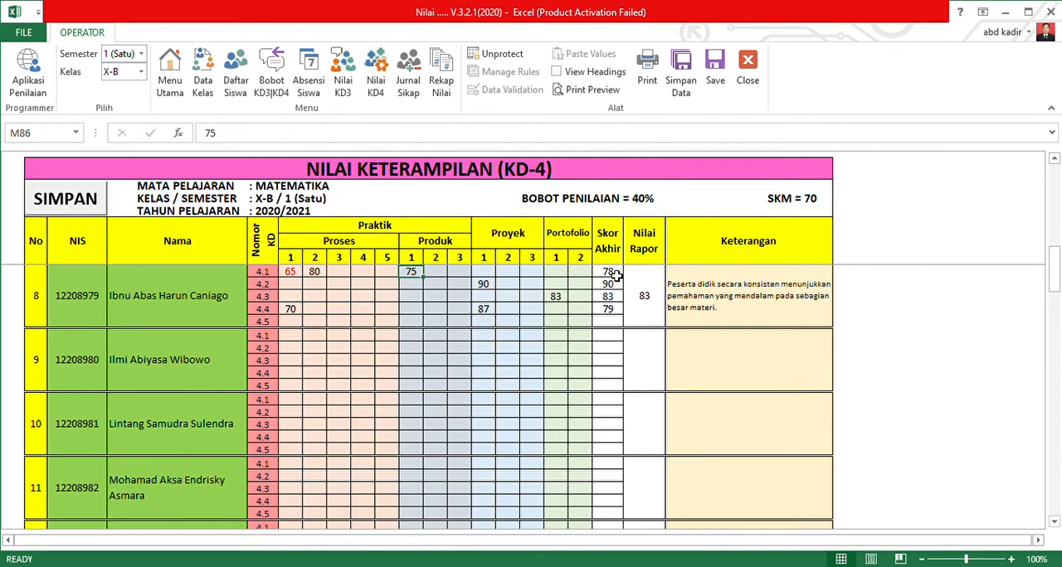
{"action": "left_click_drag", "start_coordinate": [385, 274], "coordinate": [300, 281]}
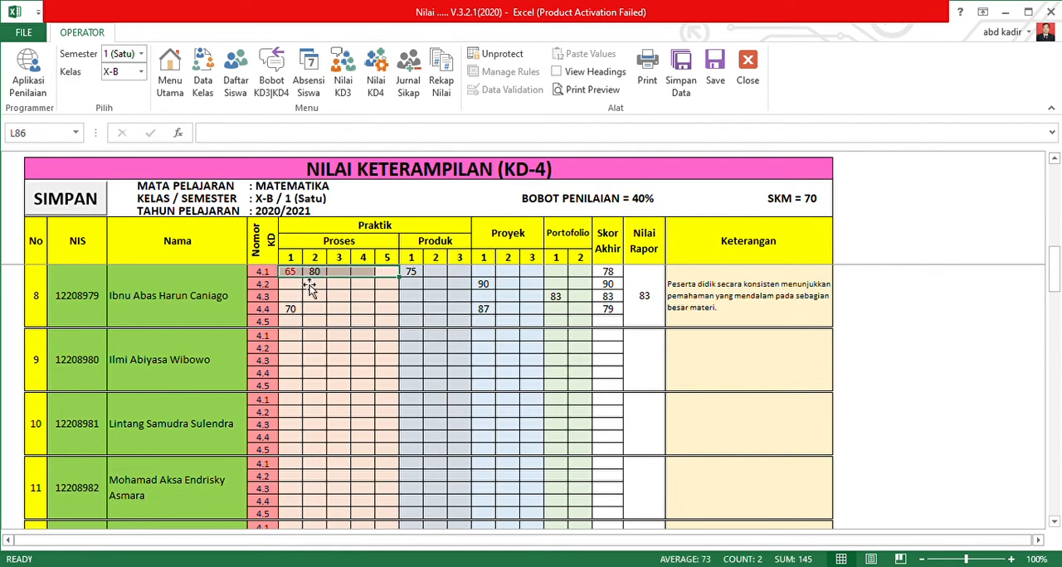
Compare student number 8's KD 4.1 Proses and Produk grades with the KD 4.1 skills weights.
{"action": "left_click", "coordinate": [409, 271]}
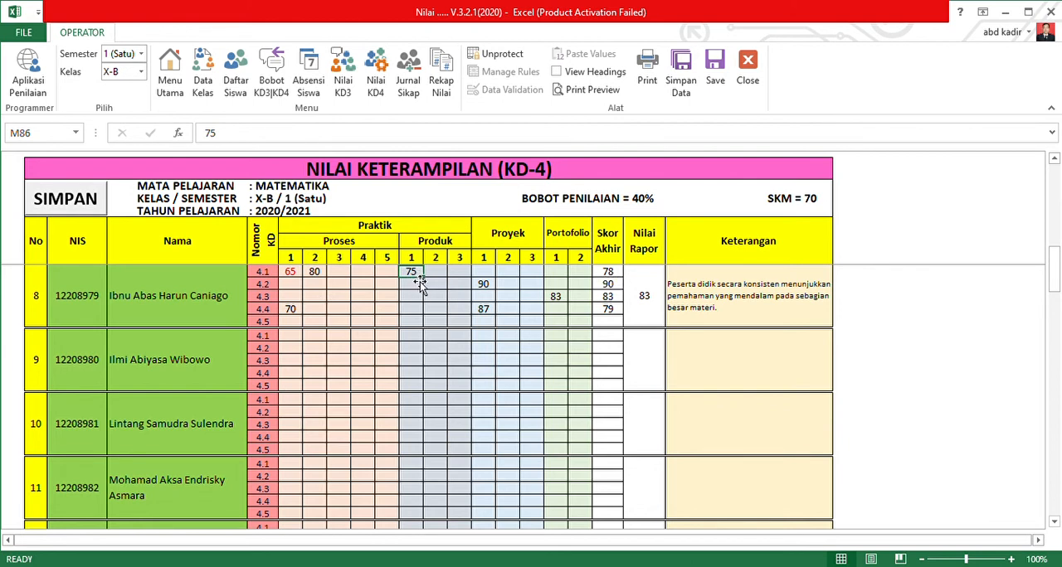
{"action": "left_click", "coordinate": [316, 272]}
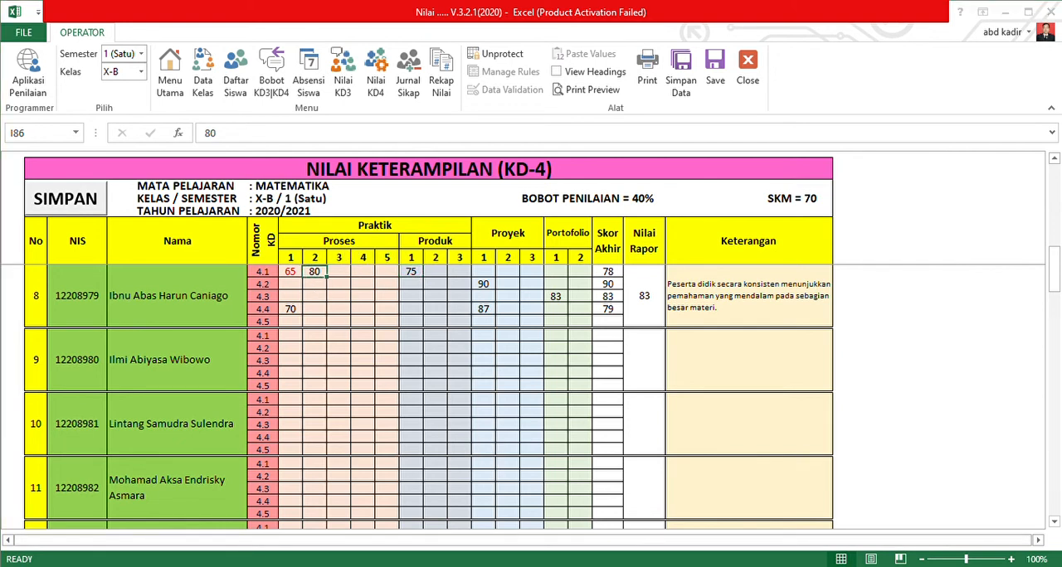
{"action": "left_click", "coordinate": [274, 74]}
{"action": "left_click", "coordinate": [379, 249]}
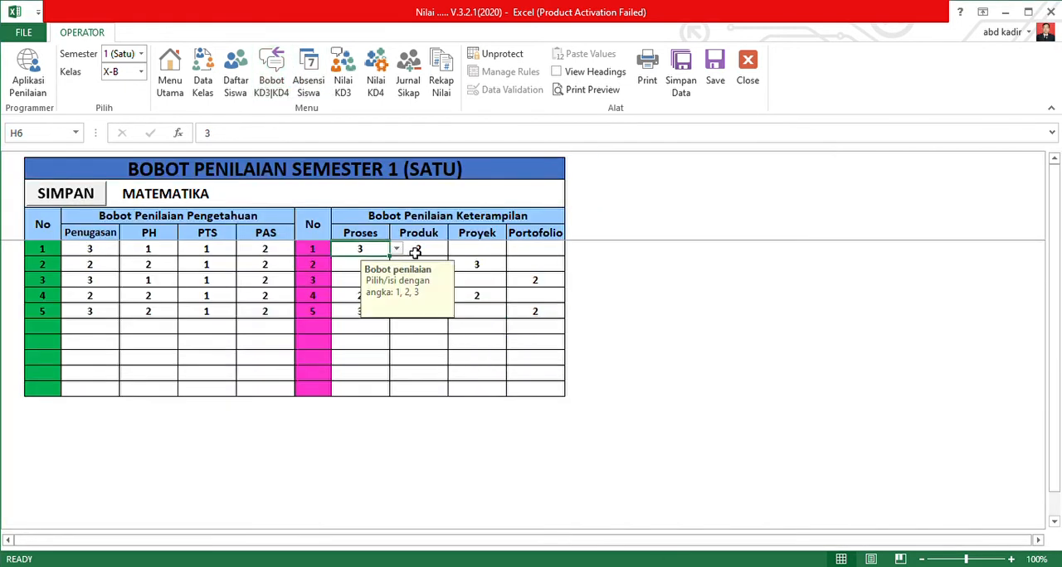
{"action": "left_click", "coordinate": [431, 253]}
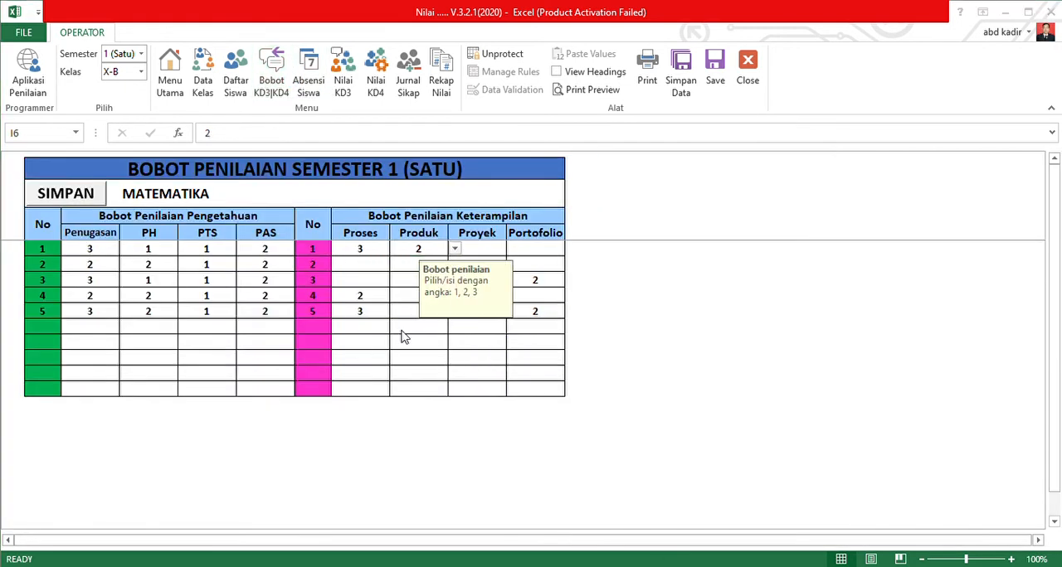
{"action": "left_click", "coordinate": [375, 83]}
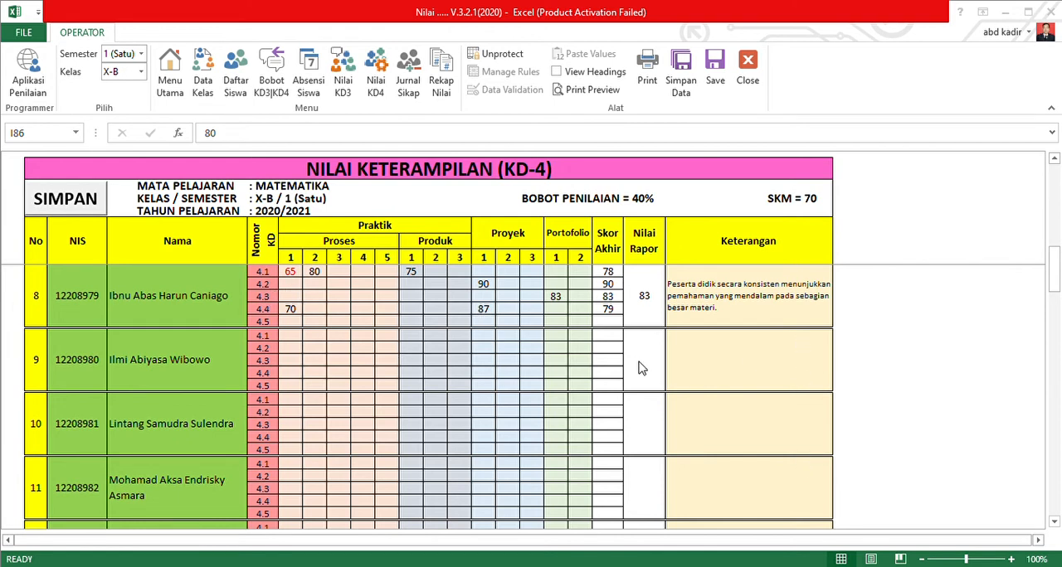
{"action": "left_click", "coordinate": [429, 382]}
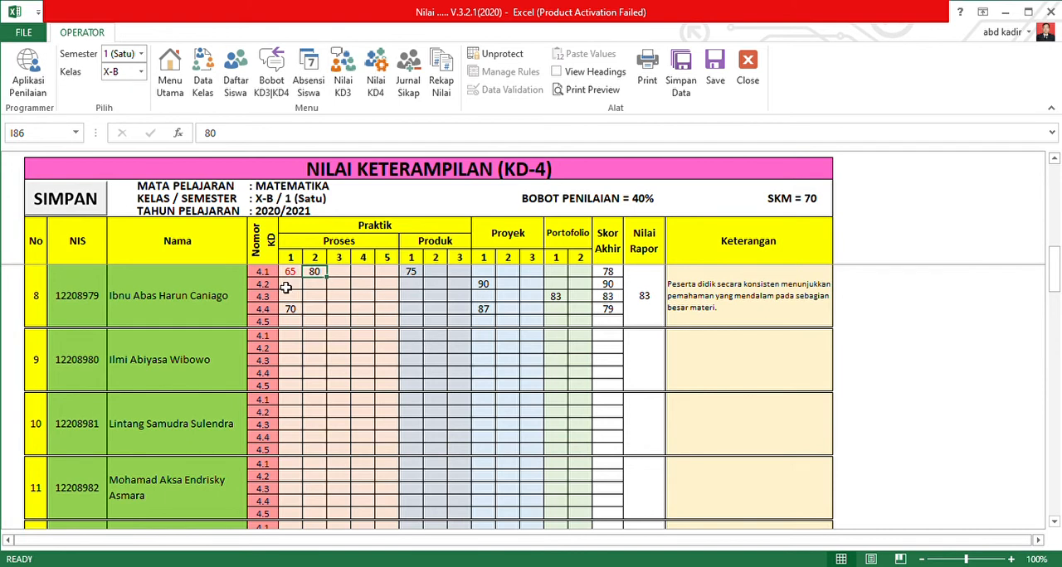
{"action": "left_click_drag", "start_coordinate": [296, 274], "coordinate": [391, 277]}
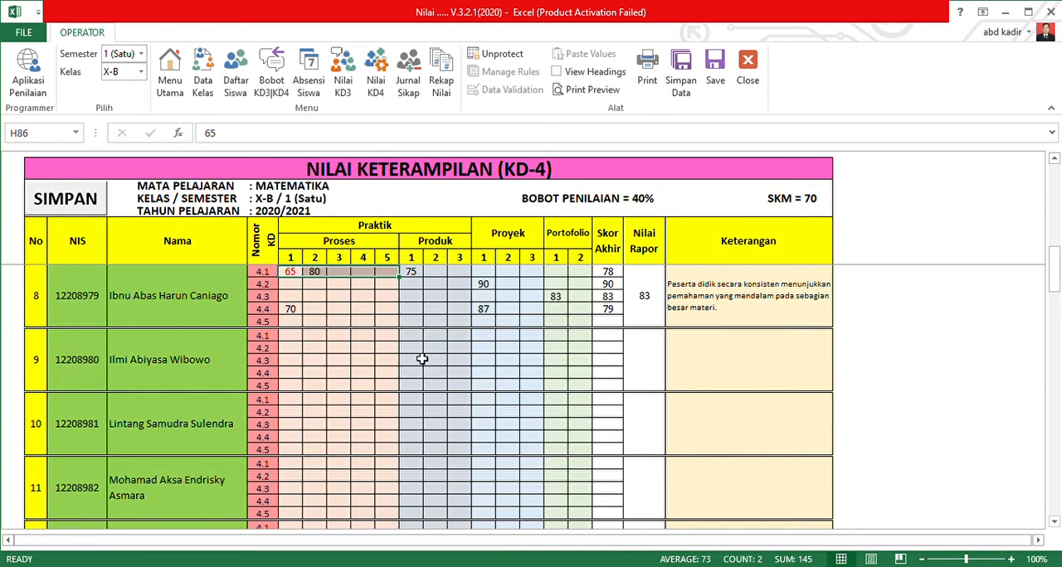
Check the skills weights for KD 4.5 and enter 74 as student number 8's Proses 1 grade for KD 4.5.
{"action": "left_click", "coordinate": [301, 326]}
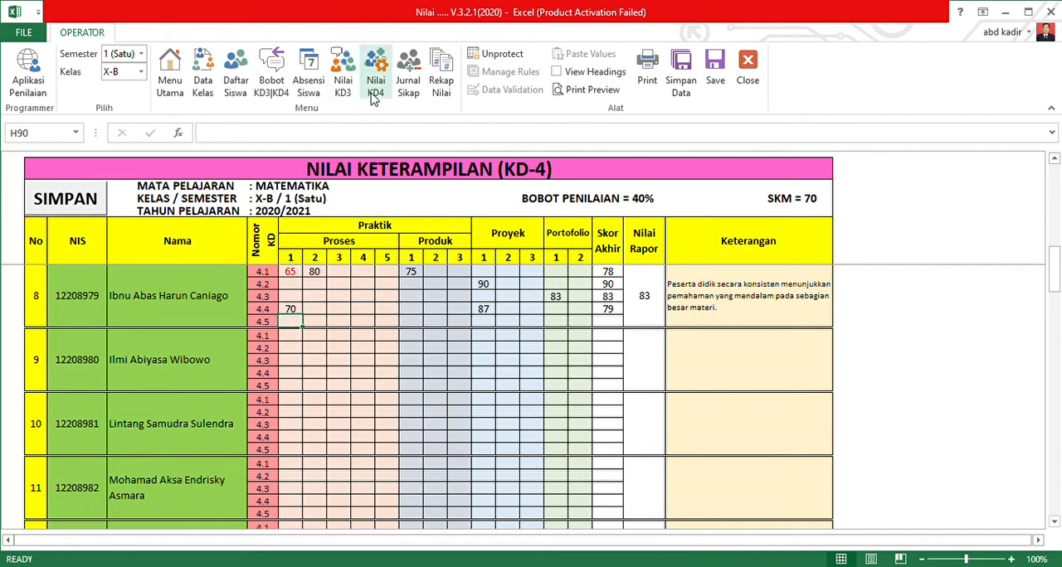
{"action": "left_click", "coordinate": [272, 75]}
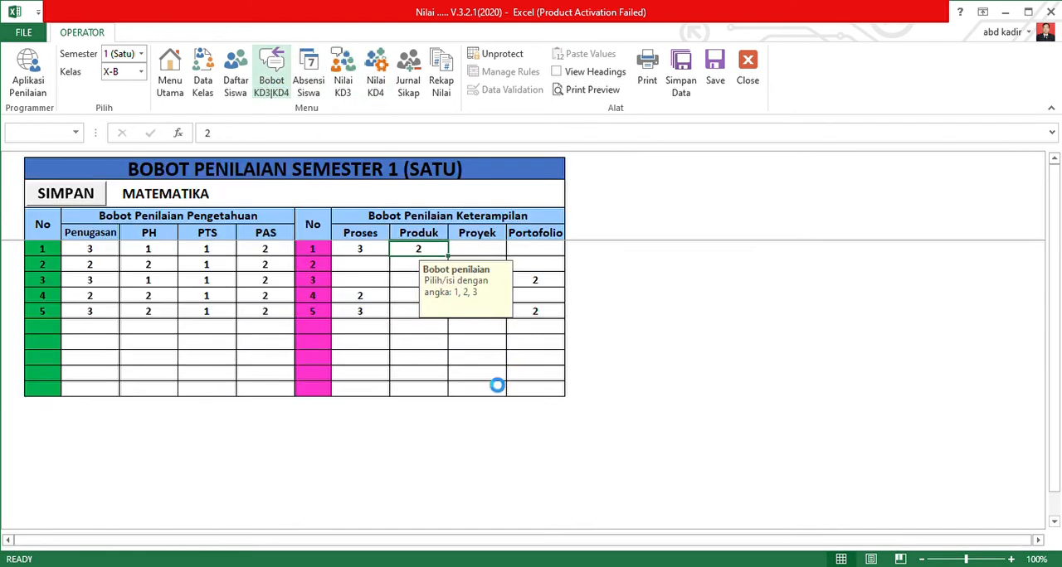
{"action": "left_click", "coordinate": [367, 313]}
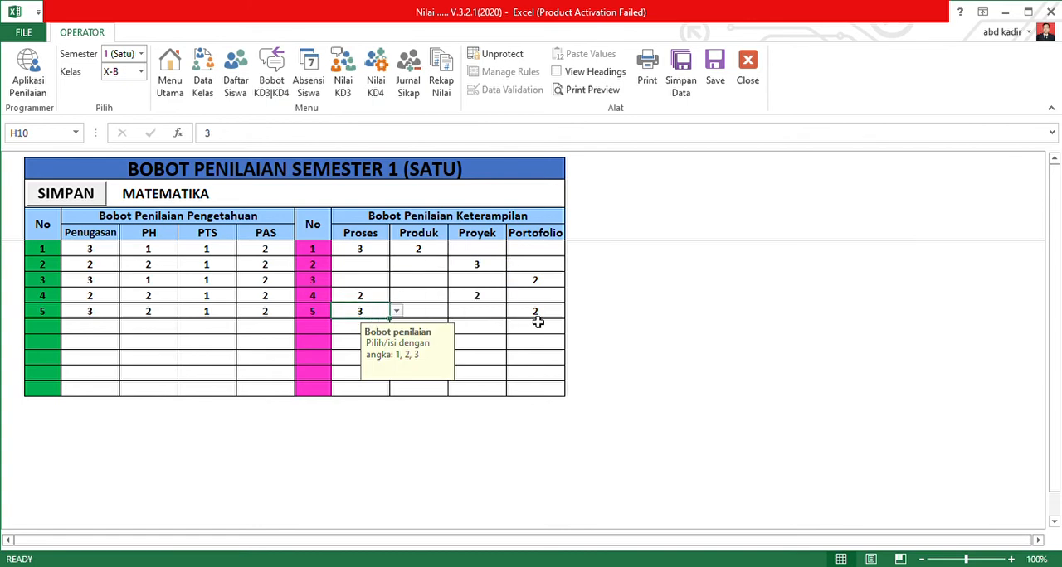
{"action": "left_click", "coordinate": [376, 83]}
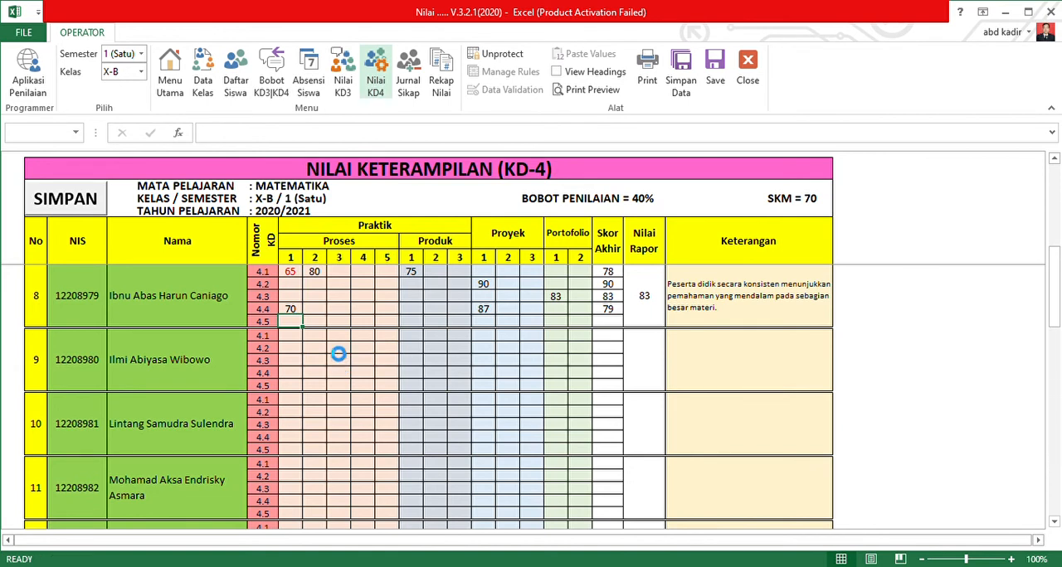
{"action": "type", "text": "74"}
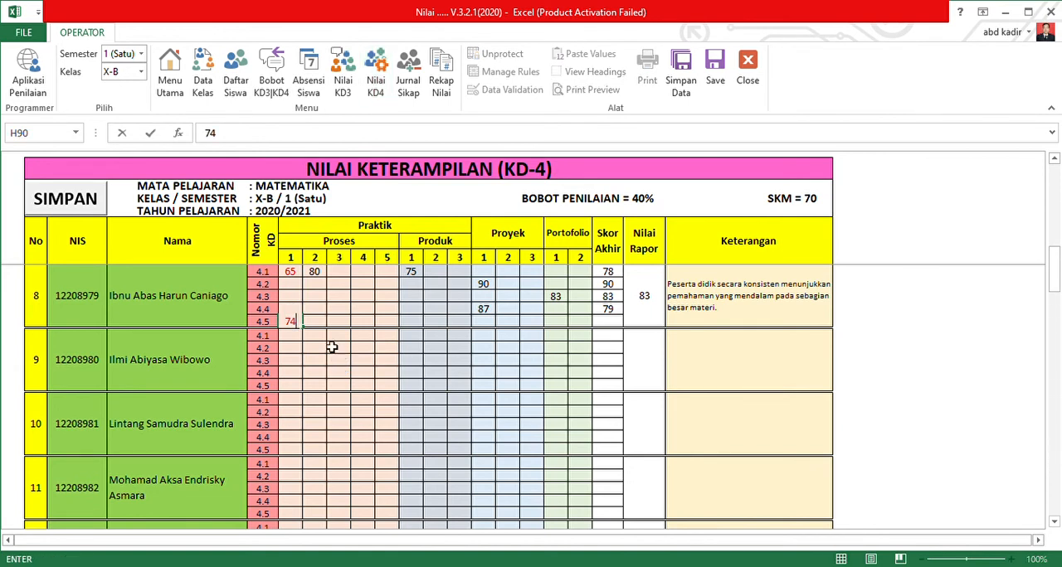
Enter 88 as student number 8's Portofolio 1 grade for KD 4.5.
{"action": "left_click", "coordinate": [565, 322]}
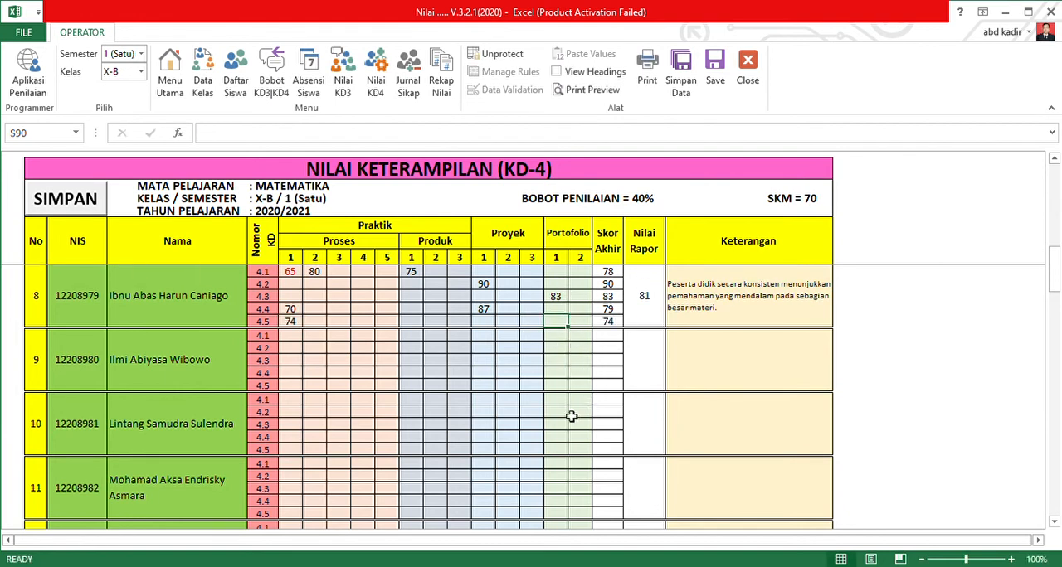
{"action": "type", "text": "88"}
{"action": "key", "text": "Tab"}
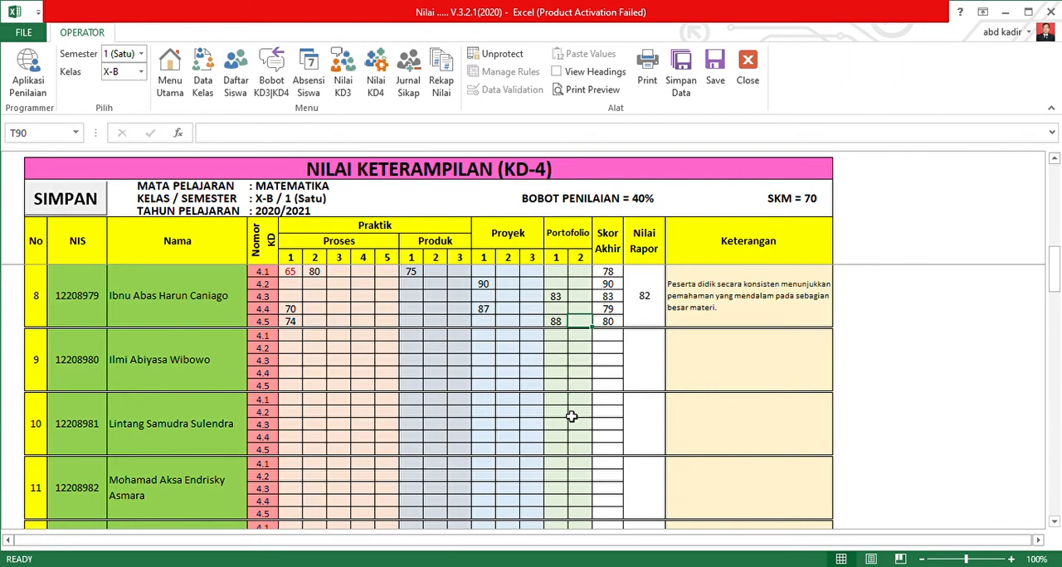
Look through the KD-4 grade rows of the whole class and return to student number 8.
{"action": "scroll", "coordinate": [365, 375], "scroll_direction": "down", "scroll_amount": 15}
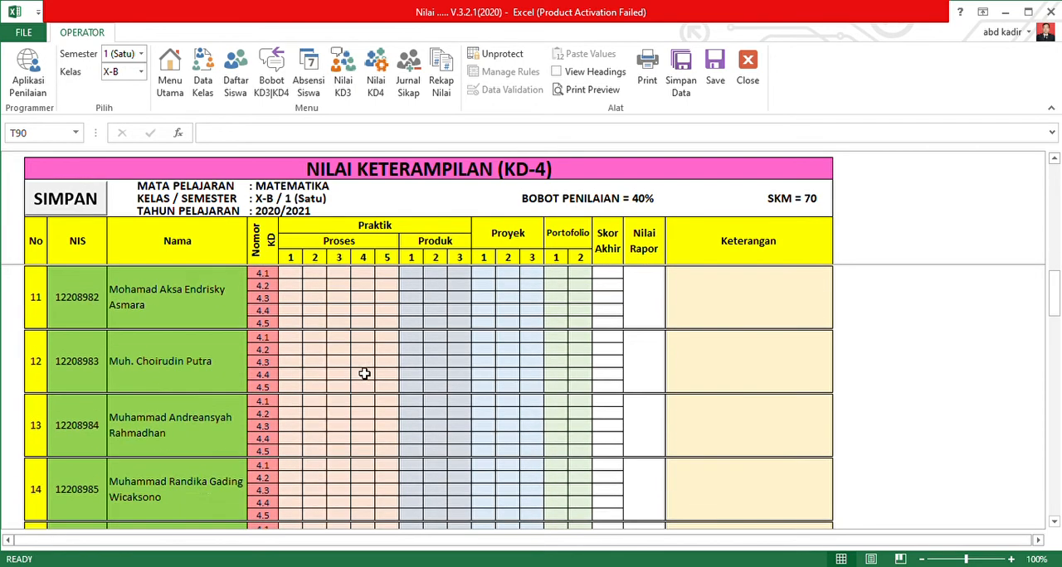
{"action": "scroll", "coordinate": [311, 391], "scroll_direction": "down", "scroll_amount": 5}
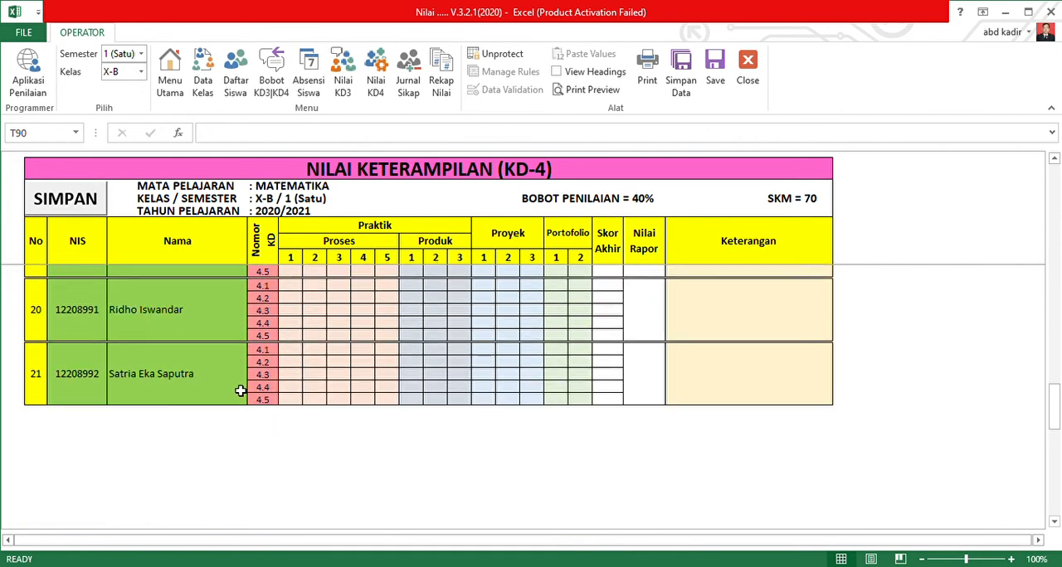
{"action": "scroll", "coordinate": [433, 395], "scroll_direction": "up", "scroll_amount": 4}
{"action": "scroll", "coordinate": [519, 394], "scroll_direction": "up", "scroll_amount": 20}
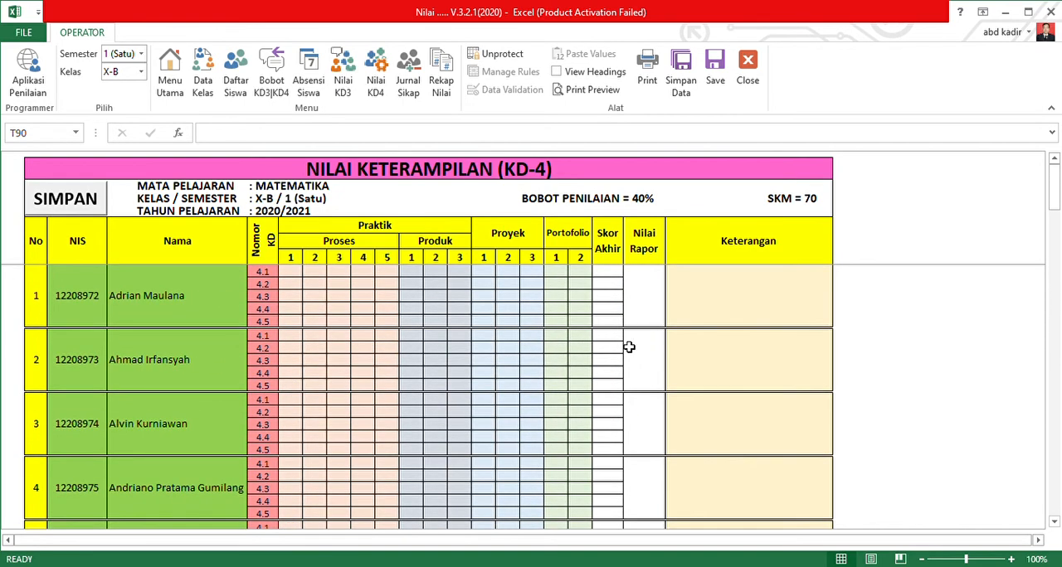
{"action": "scroll", "coordinate": [406, 397], "scroll_direction": "down", "scroll_amount": 2}
{"action": "scroll", "coordinate": [443, 380], "scroll_direction": "up", "scroll_amount": 2}
{"action": "scroll", "coordinate": [414, 360], "scroll_direction": "down", "scroll_amount": 10}
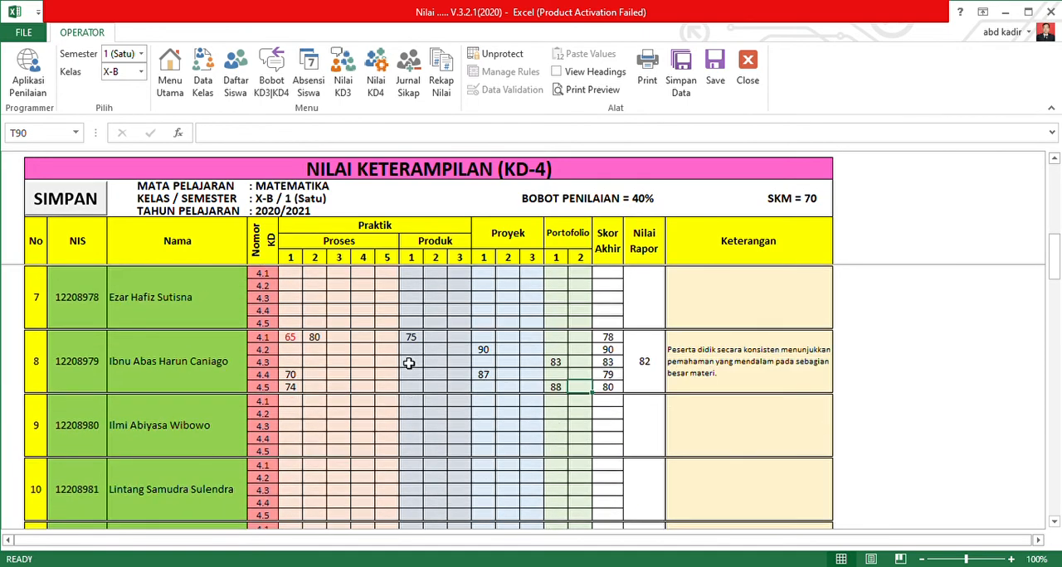
{"action": "scroll", "coordinate": [409, 363], "scroll_direction": "down", "scroll_amount": 2}
Copy student number 8's grades for KD 4.1 to 4.5 and paste them as values into student number 1's rows.
{"action": "left_click_drag", "start_coordinate": [290, 286], "coordinate": [605, 340]}
{"action": "key", "text": "ctrl+c"}
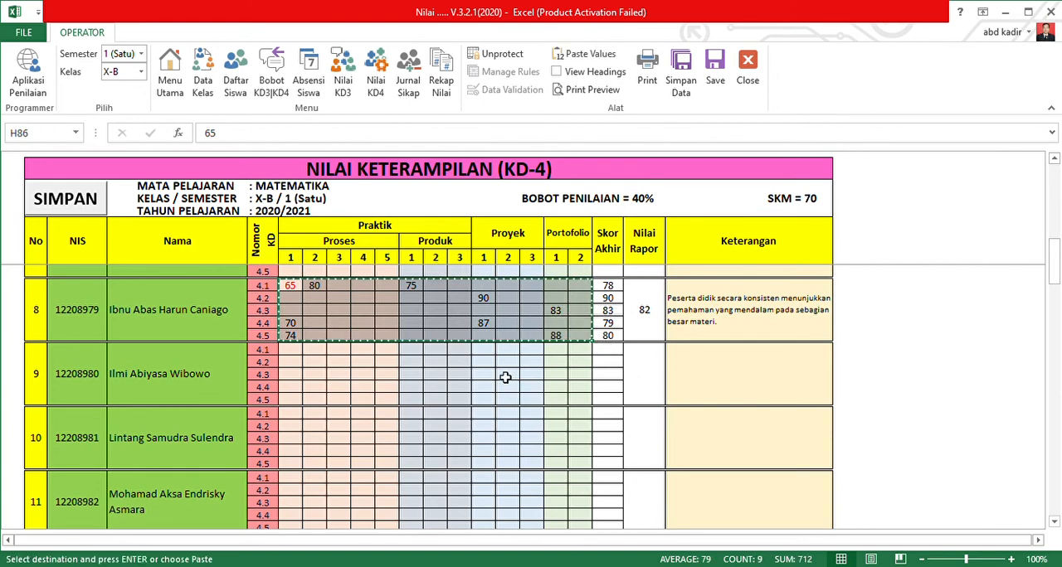
{"action": "scroll", "coordinate": [493, 369], "scroll_direction": "up", "scroll_amount": 12}
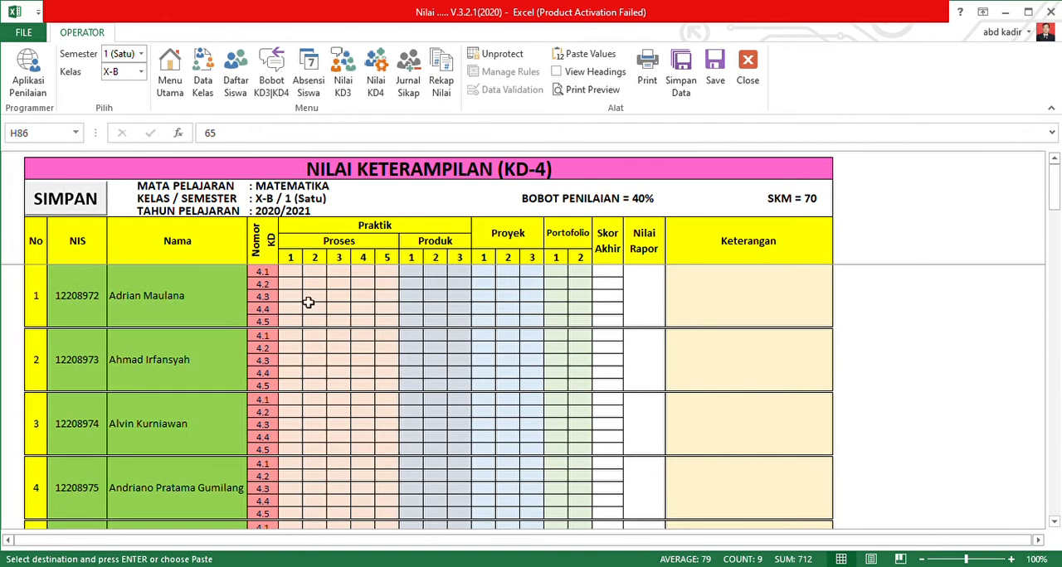
{"action": "left_click", "coordinate": [294, 274]}
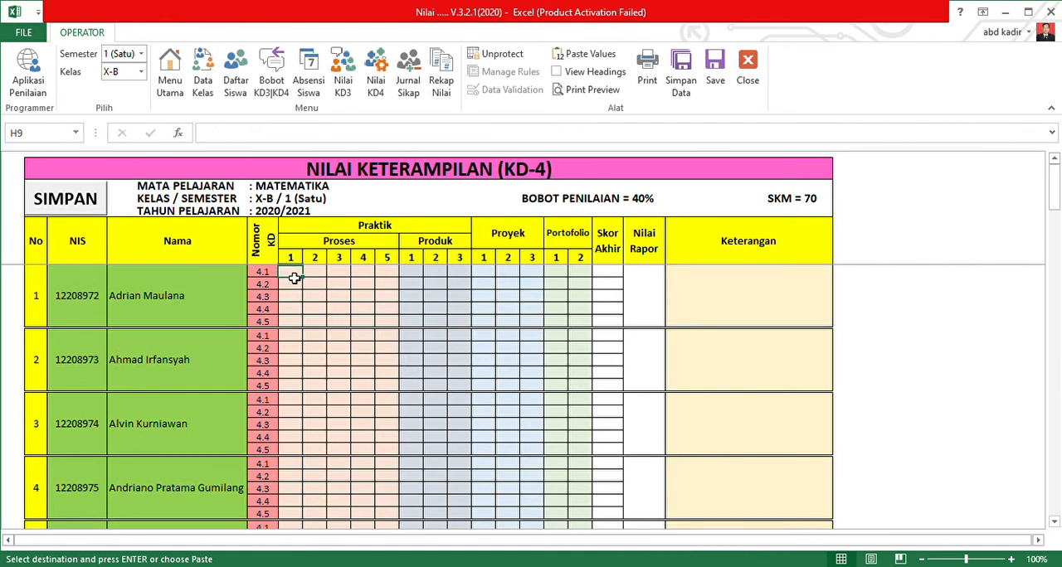
{"action": "left_click", "coordinate": [581, 55]}
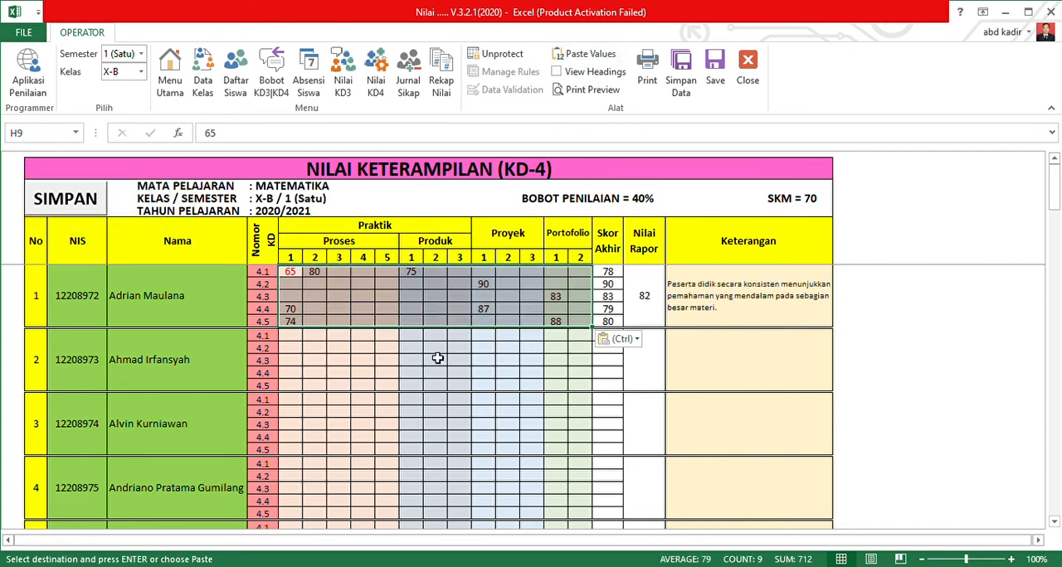
{"action": "left_click", "coordinate": [433, 382]}
Clear all of student number 8's grades for KD 4.1 to 4.5.
{"action": "scroll", "coordinate": [414, 407], "scroll_direction": "down", "scroll_amount": 8}
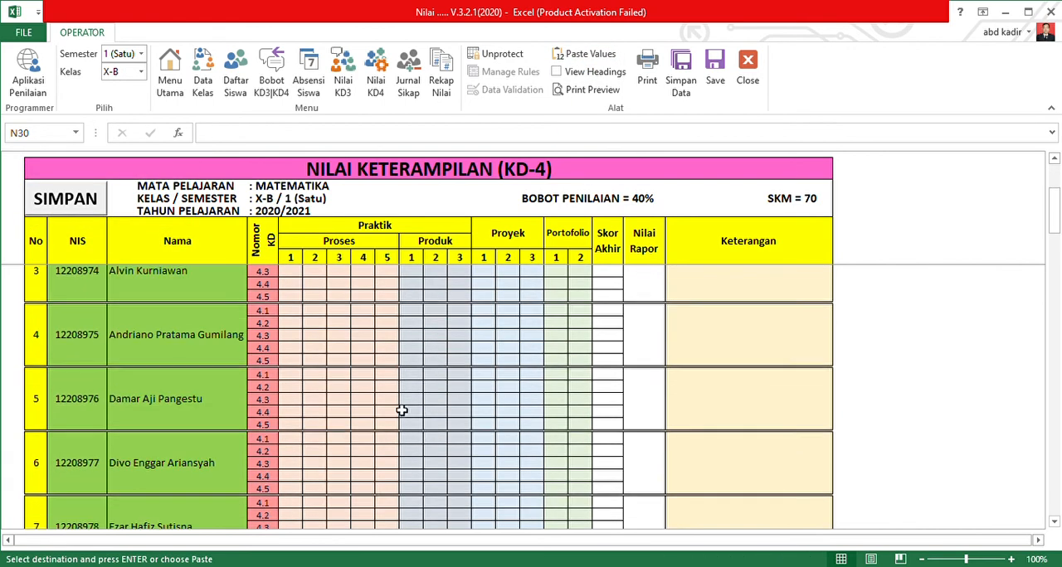
{"action": "left_click_drag", "start_coordinate": [290, 441], "coordinate": [592, 489]}
{"action": "key", "text": "Delete"}
{"action": "scroll", "coordinate": [519, 452], "scroll_direction": "up", "scroll_amount": 8}
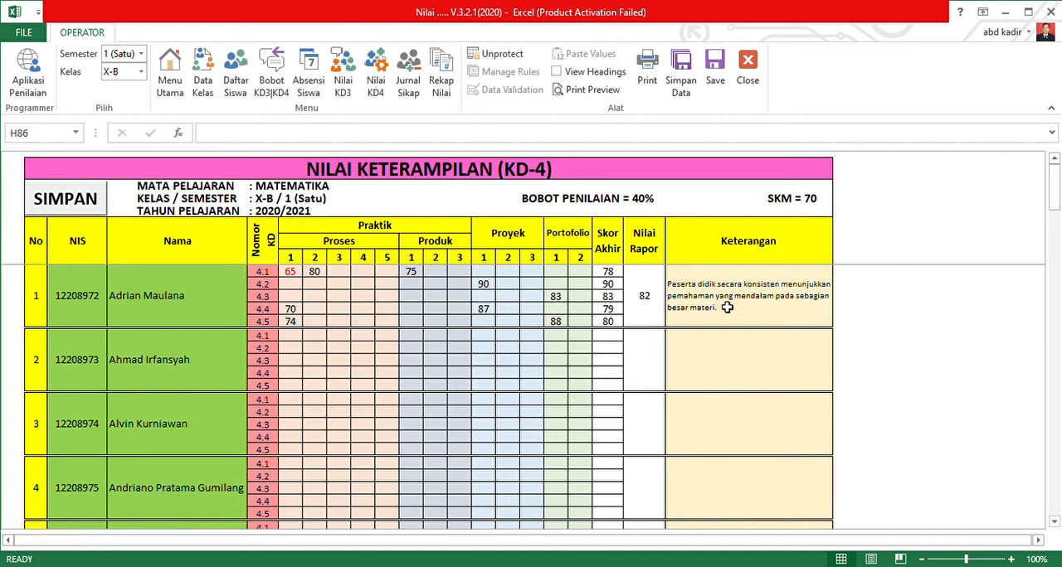
Review student number 1's KD-4 grades, then examine the KD-3 and KD-4 columns in the Rekap Nilai sheet.
{"action": "left_click_drag", "start_coordinate": [286, 283], "coordinate": [495, 311]}
{"action": "left_click_drag", "start_coordinate": [288, 272], "coordinate": [579, 325]}
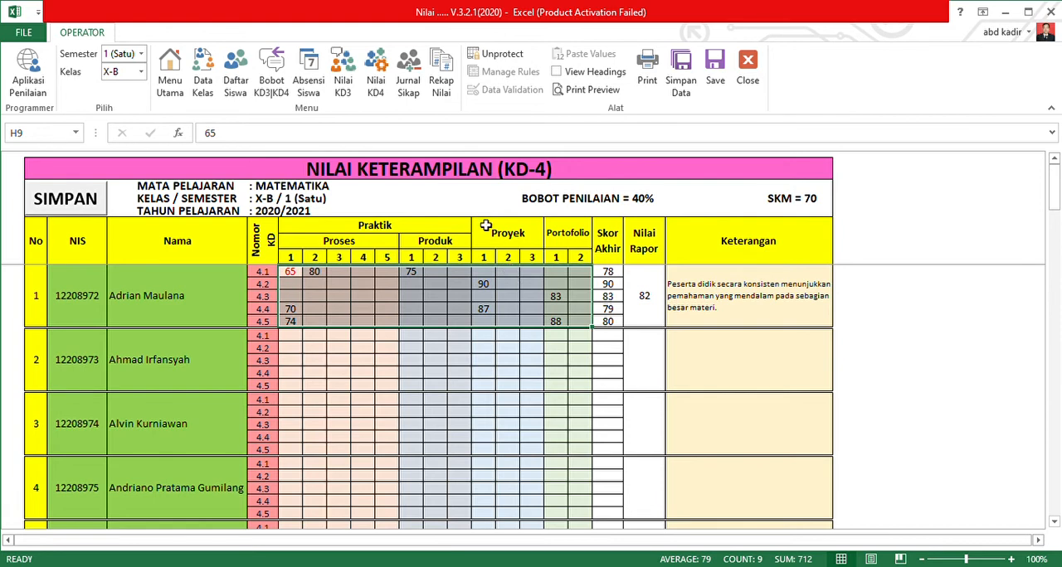
{"action": "left_click", "coordinate": [443, 75]}
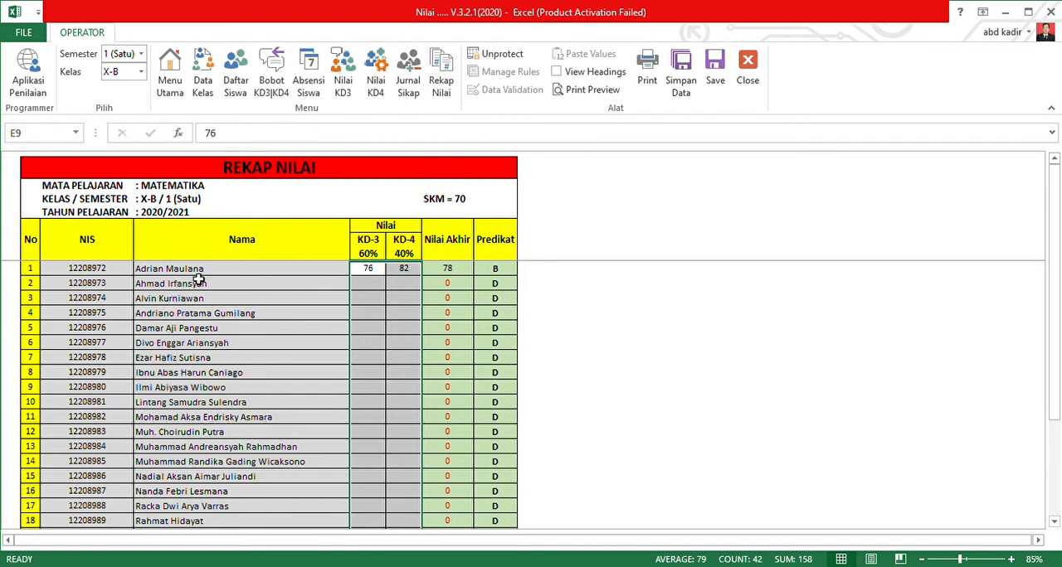
{"action": "left_click", "coordinate": [369, 274]}
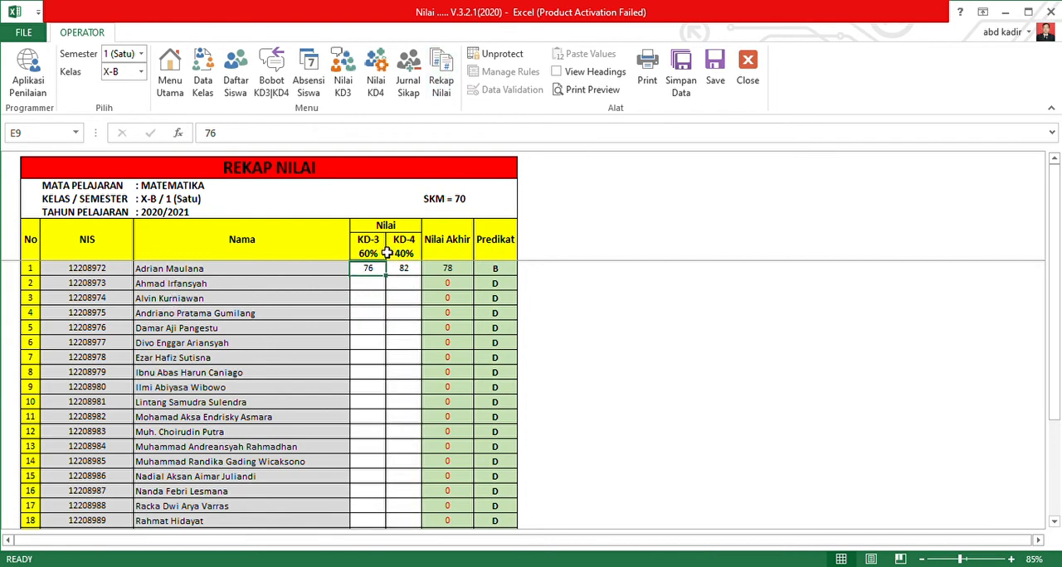
{"action": "left_click", "coordinate": [406, 273]}
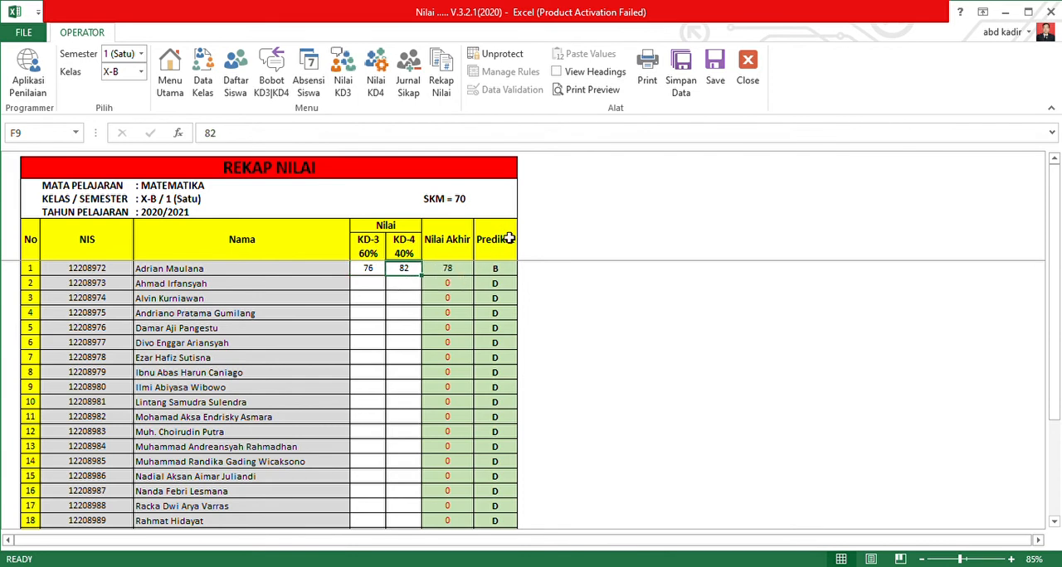
{"action": "left_click_drag", "start_coordinate": [368, 268], "coordinate": [403, 524]}
{"action": "scroll", "coordinate": [562, 323], "scroll_direction": "up", "scroll_amount": 1}
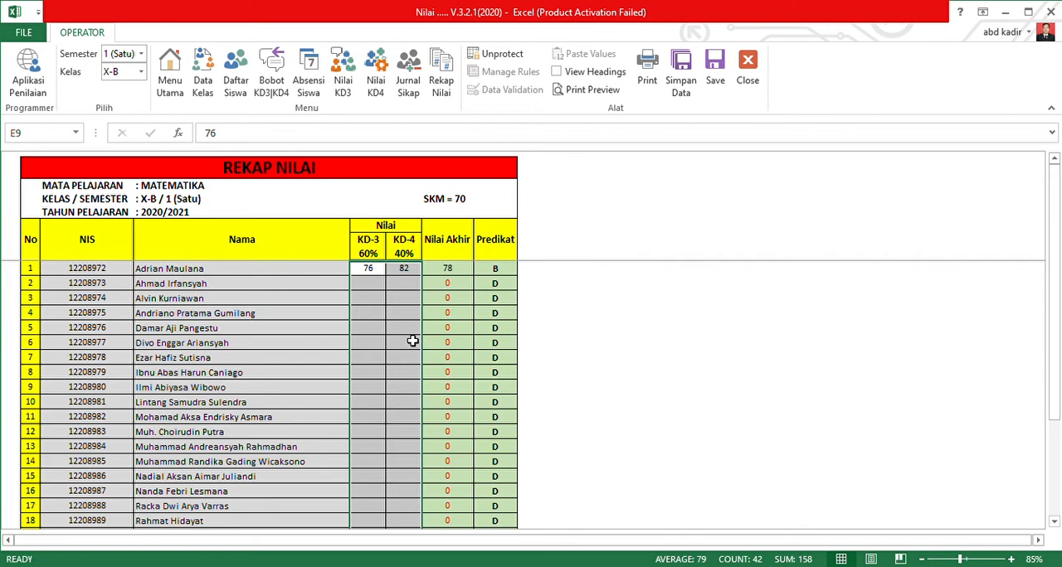
Check the KD-3 and KD-4 Persentase Bobot Penilaian in Menu Utama and return to Rekap Nilai.
{"action": "scroll", "coordinate": [431, 341], "scroll_direction": "down", "scroll_amount": 4}
{"action": "scroll", "coordinate": [384, 400], "scroll_direction": "up", "scroll_amount": 4}
{"action": "left_click", "coordinate": [171, 83]}
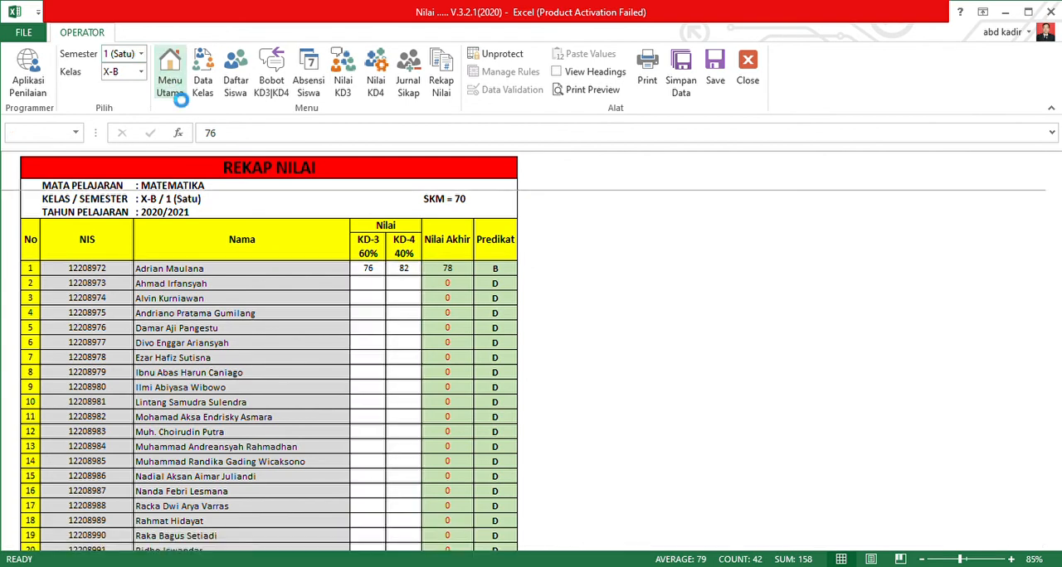
{"action": "left_click", "coordinate": [305, 433]}
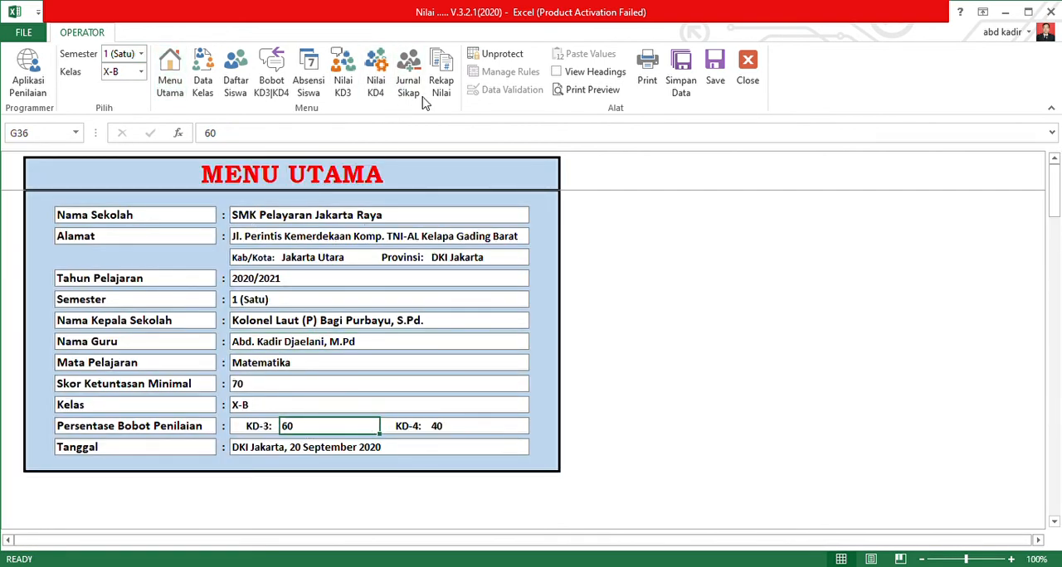
{"action": "left_click", "coordinate": [446, 87]}
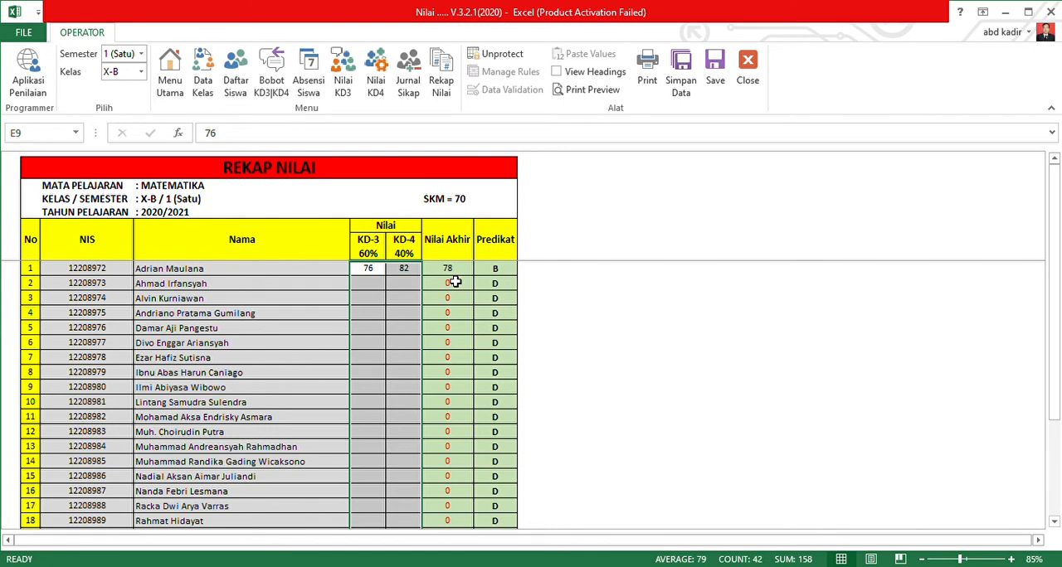
Examine the Waktu, Catatan Perilaku and Butir Sikap entry fields for student number 1 in the Jurnal Sikap sheet.
{"action": "left_click", "coordinate": [411, 76]}
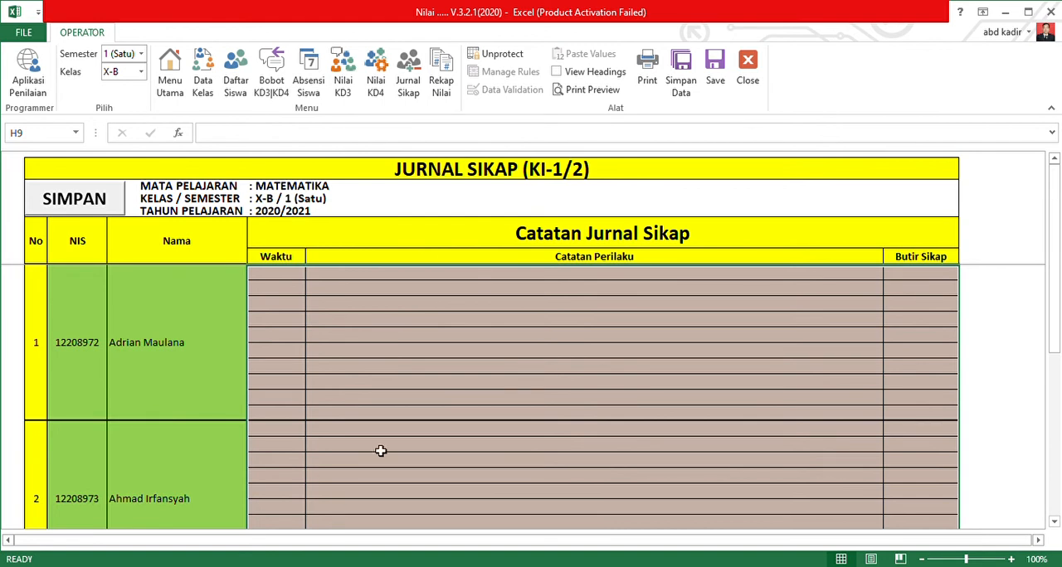
{"action": "left_click", "coordinate": [278, 276]}
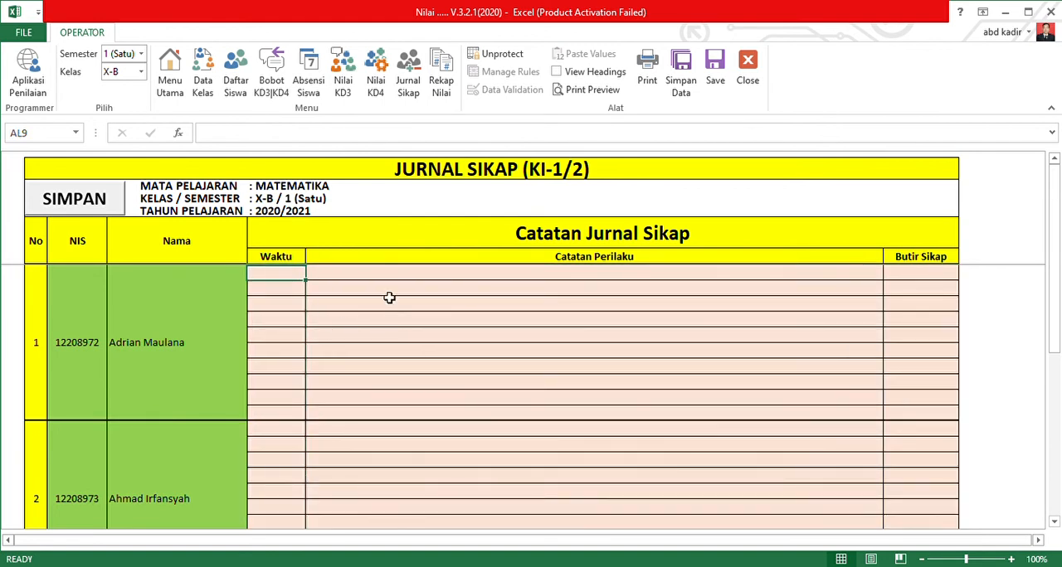
{"action": "left_click", "coordinate": [348, 277]}
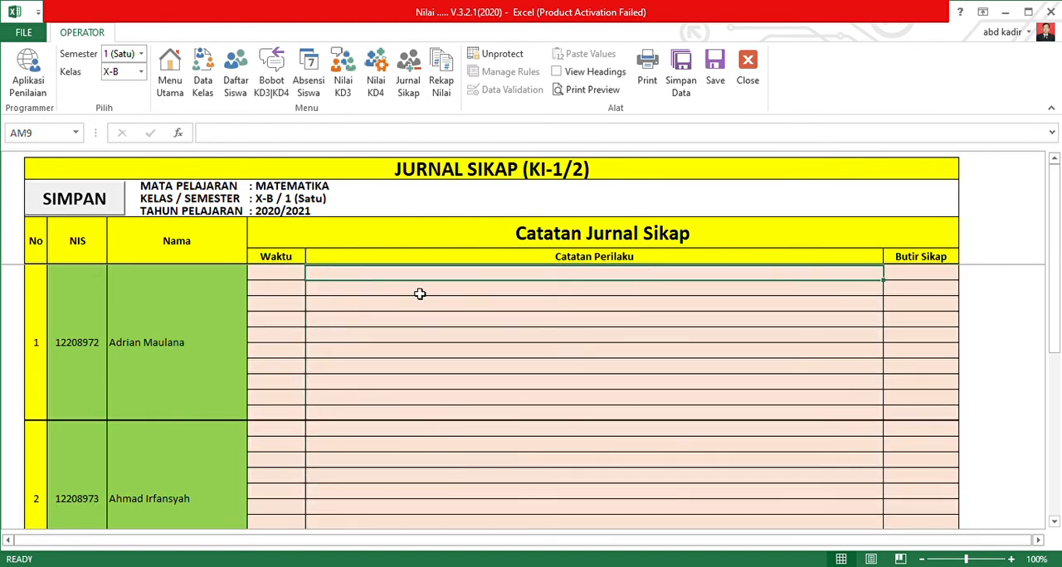
{"action": "left_click", "coordinate": [929, 277]}
{"action": "left_click", "coordinate": [772, 275]}
{"action": "left_click_drag", "start_coordinate": [277, 276], "coordinate": [921, 415]}
{"action": "left_click_drag", "start_coordinate": [287, 273], "coordinate": [929, 414]}
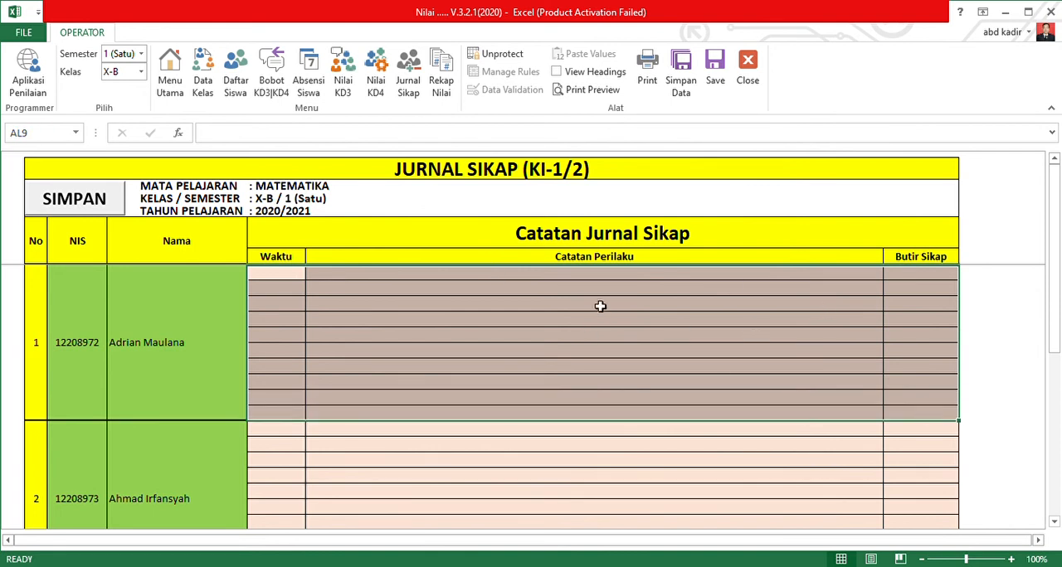
{"action": "left_click", "coordinate": [523, 277]}
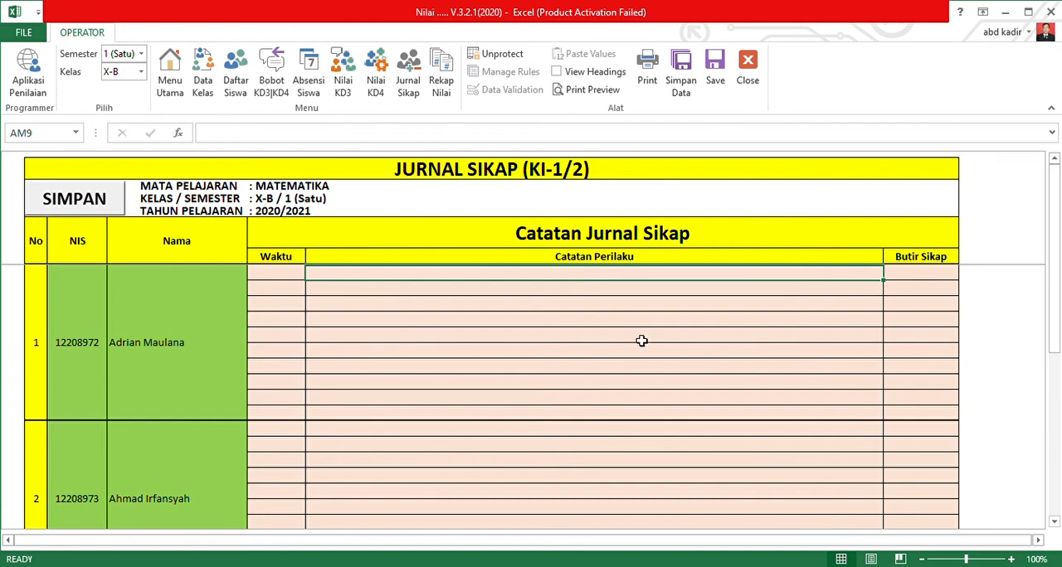
Review class X-B's Rekap Nilai sheet from the first student down to the teacher's signature block.
{"action": "left_click", "coordinate": [441, 83]}
{"action": "scroll", "coordinate": [481, 407], "scroll_direction": "down", "scroll_amount": 4}
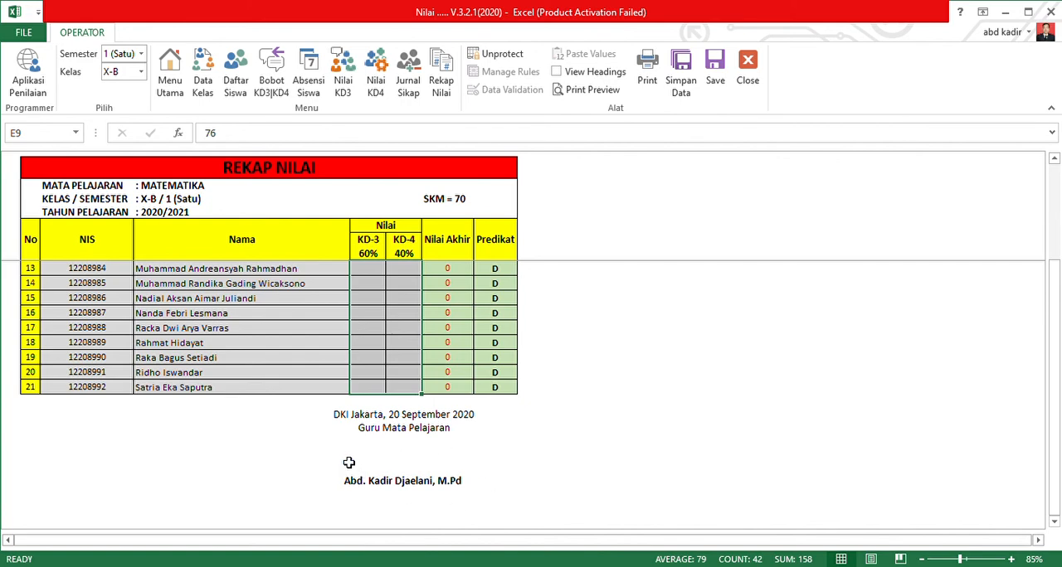
{"action": "scroll", "coordinate": [301, 403], "scroll_direction": "up", "scroll_amount": 4}
{"action": "scroll", "coordinate": [297, 374], "scroll_direction": "down", "scroll_amount": 6}
{"action": "scroll", "coordinate": [297, 375], "scroll_direction": "up", "scroll_amount": 4}
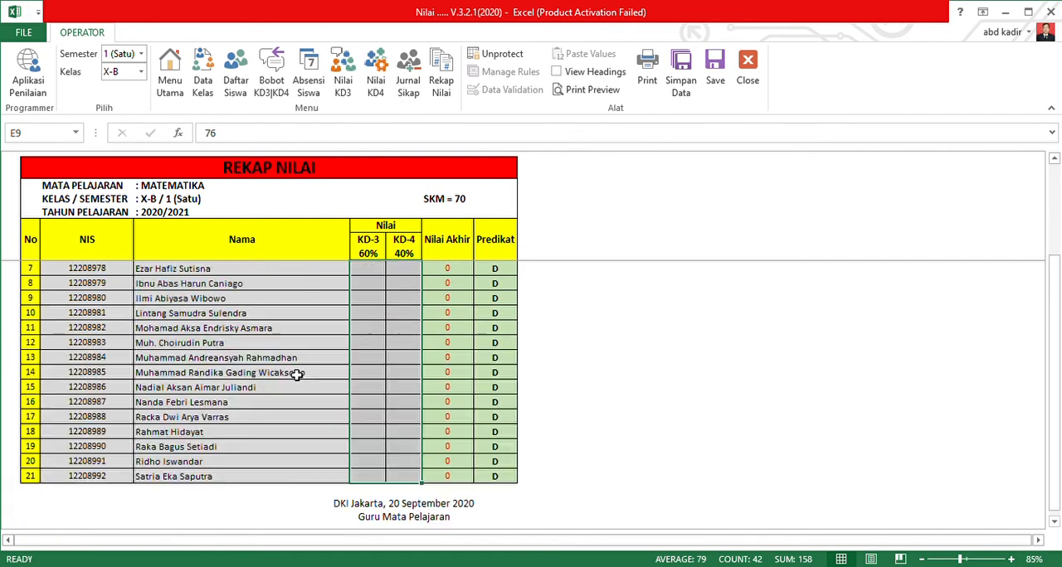
{"action": "scroll", "coordinate": [297, 374], "scroll_direction": "up", "scroll_amount": 2}
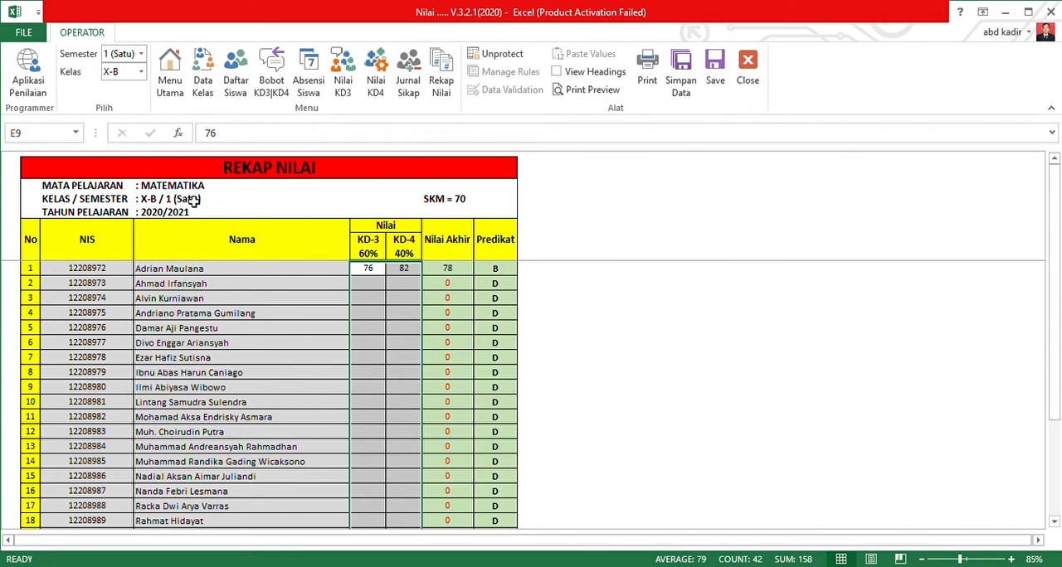
Return to Menu Utama, set the class to X-A and check its Bobot KD3|KD4 weight table.
{"action": "left_click", "coordinate": [170, 72]}
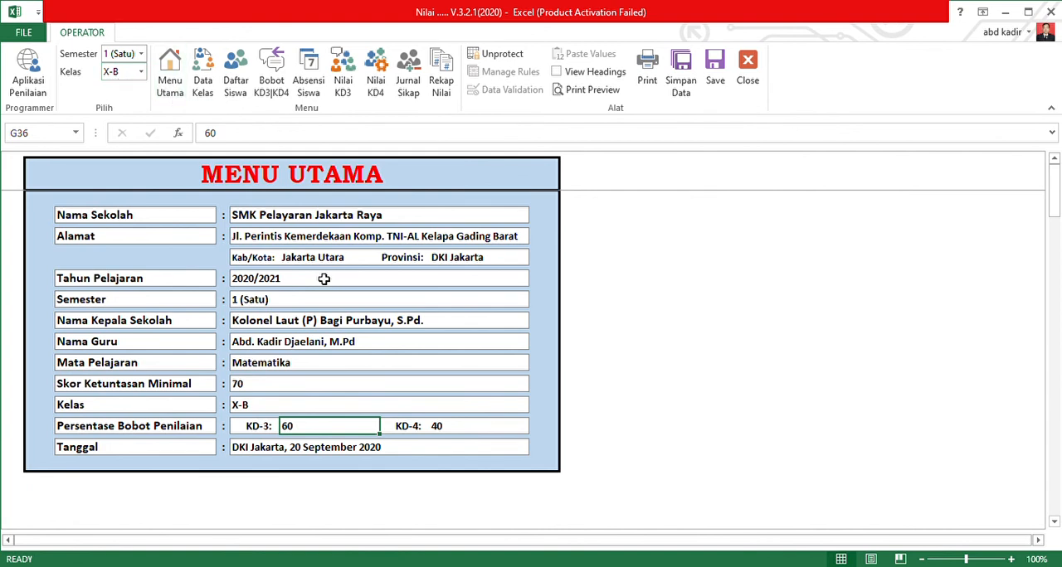
{"action": "left_click", "coordinate": [142, 73]}
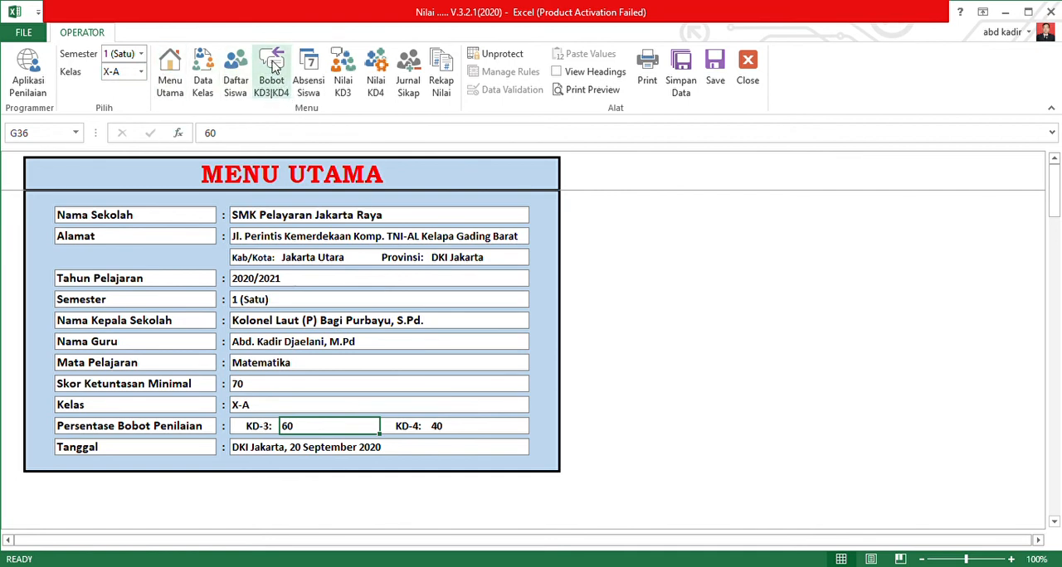
{"action": "left_click", "coordinate": [271, 87]}
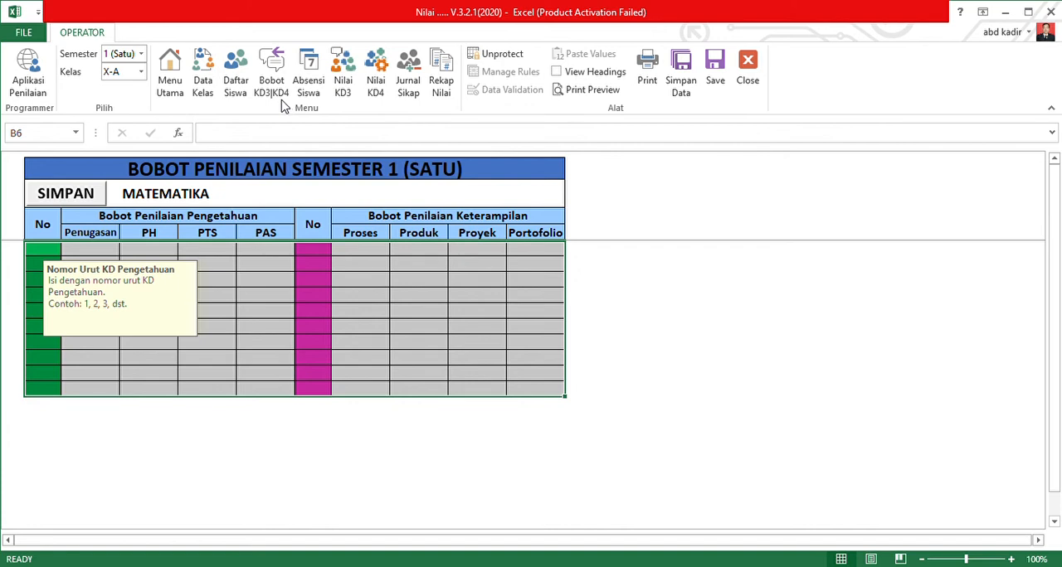
{"action": "left_click", "coordinate": [52, 257]}
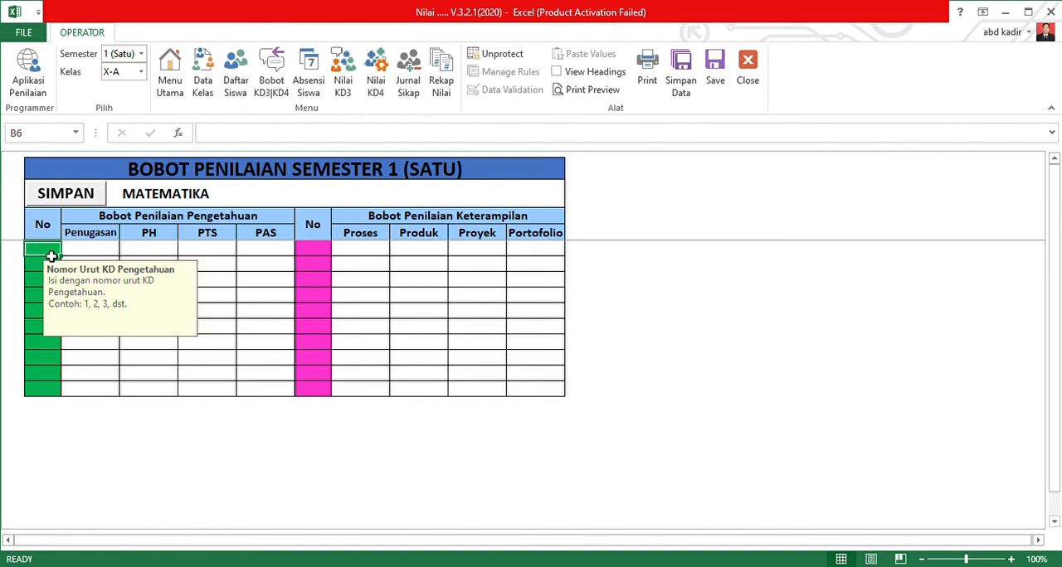
Switch to class X-B and copy its whole assessment weight table into a new workbook.
{"action": "left_click", "coordinate": [141, 75]}
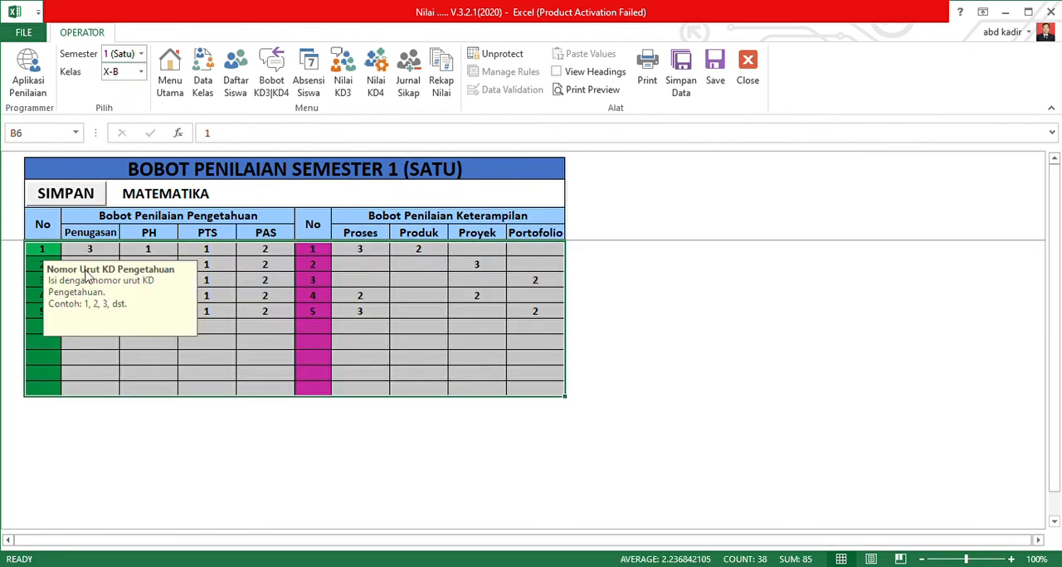
{"action": "key", "text": "ctrl+c"}
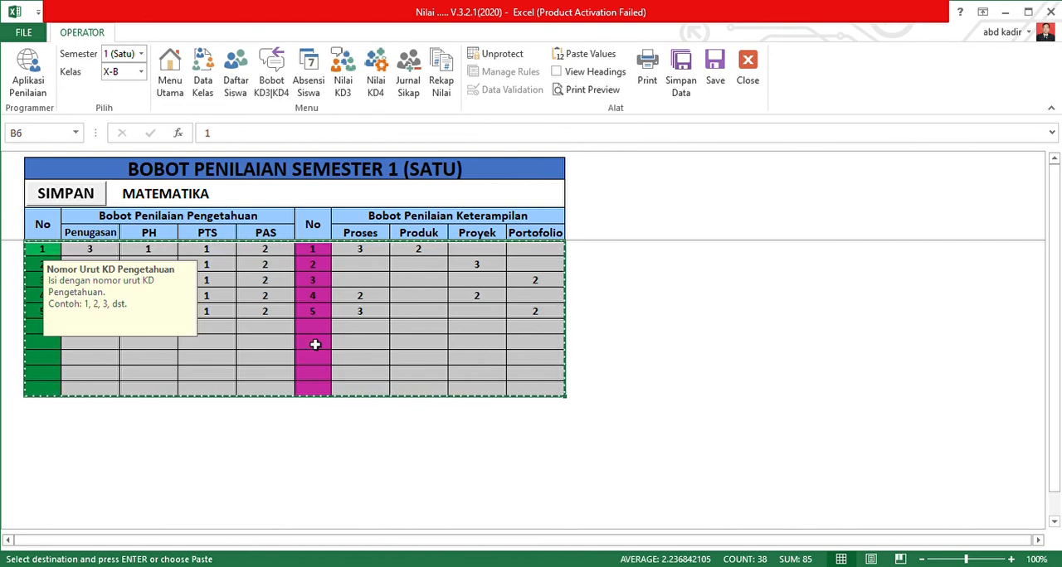
{"action": "key", "text": "ctrl+n"}
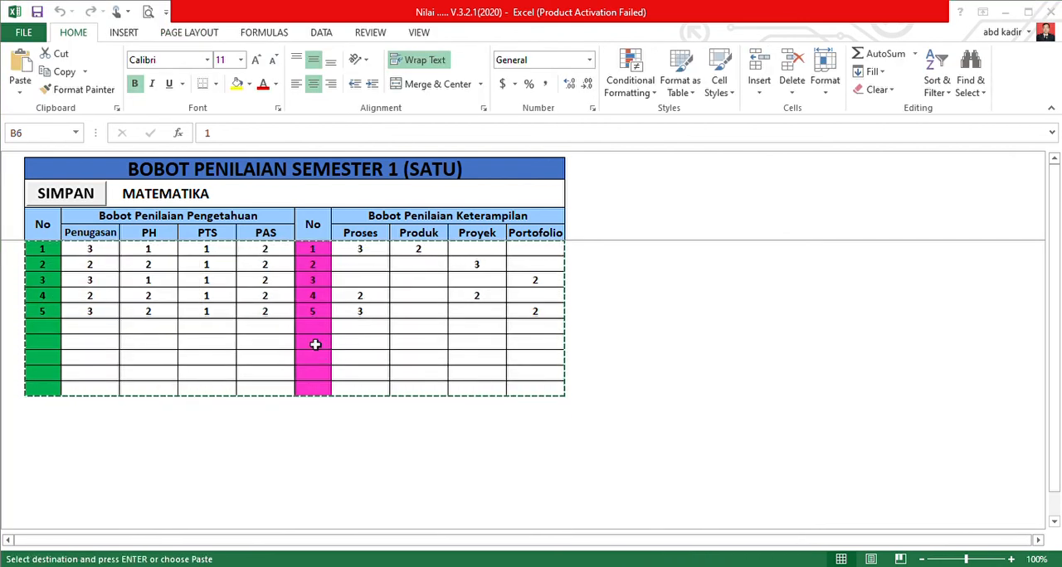
{"action": "left_click", "coordinate": [728, 8]}
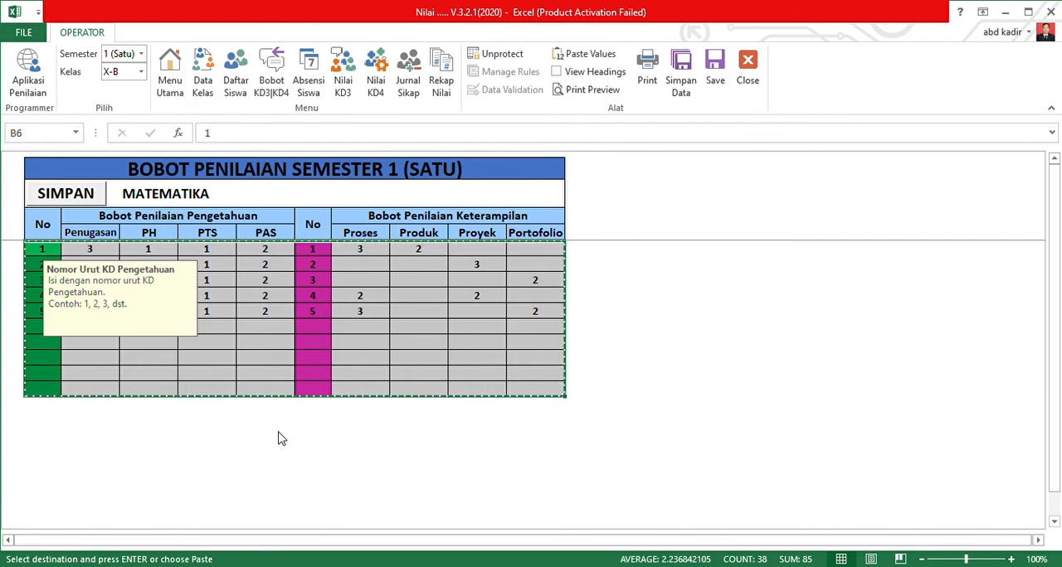
Set the class to X-A, paste the copied weights into its Bobot Penilaian table as values and save them.
{"action": "left_click", "coordinate": [138, 72]}
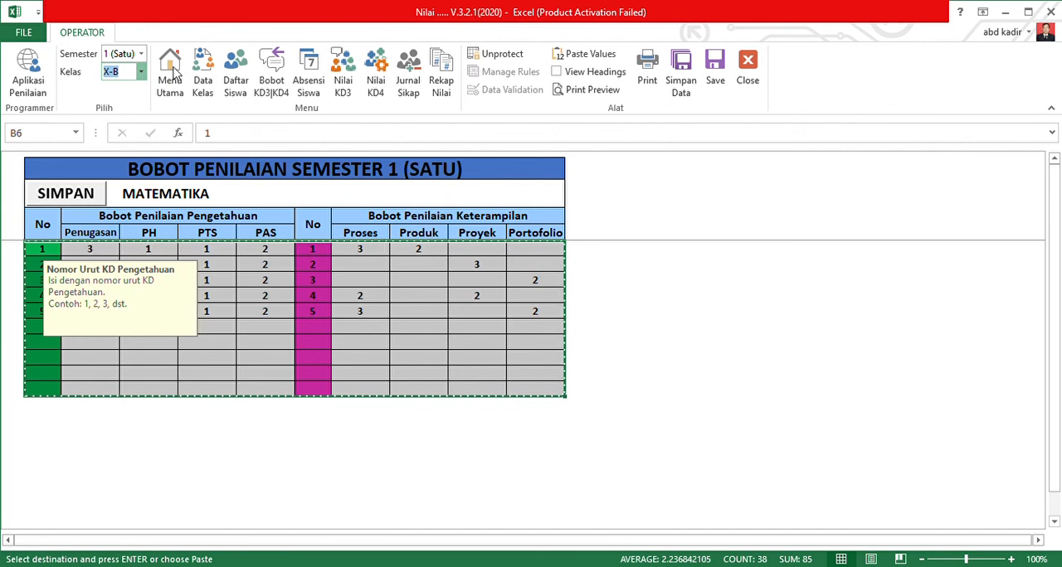
{"action": "key", "text": "Return"}
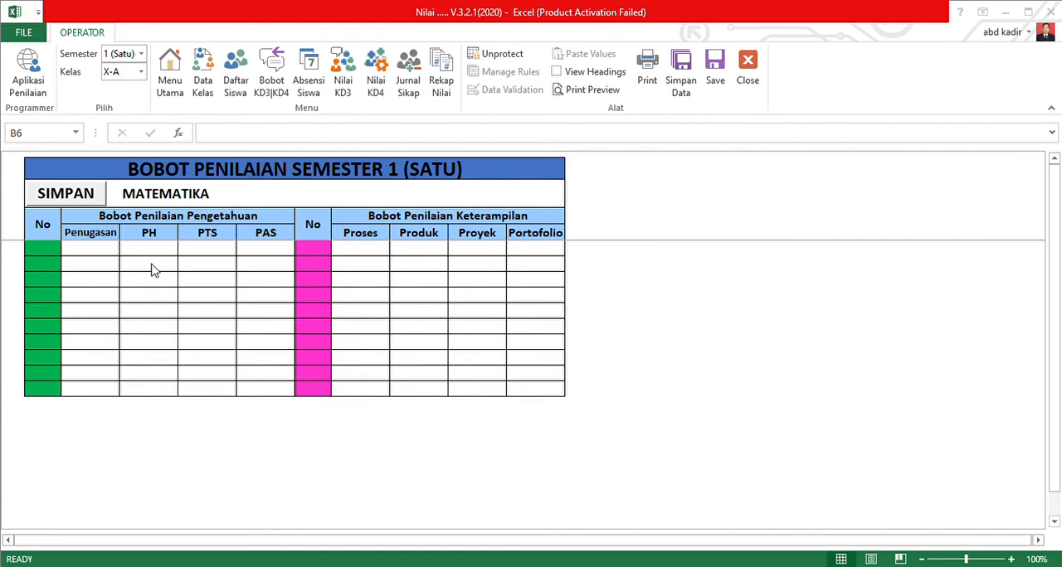
{"action": "key", "text": "ctrl+c"}
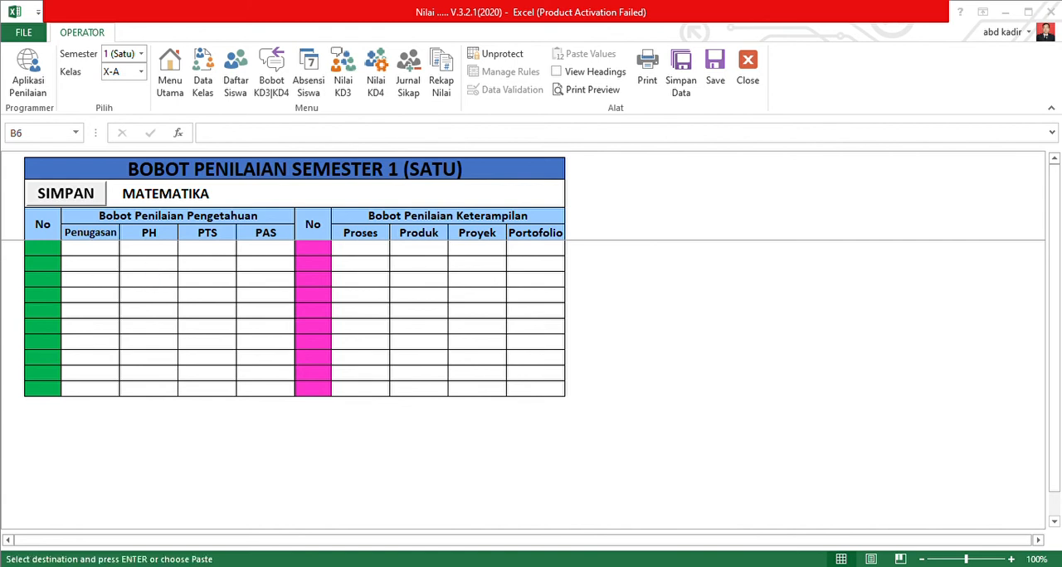
{"action": "left_click", "coordinate": [593, 518]}
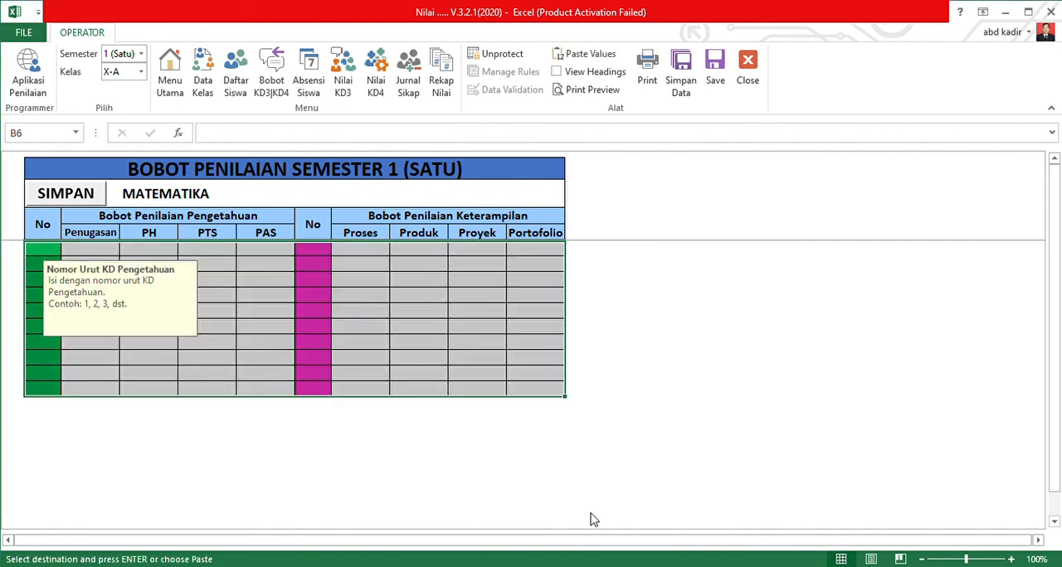
{"action": "left_click", "coordinate": [586, 55]}
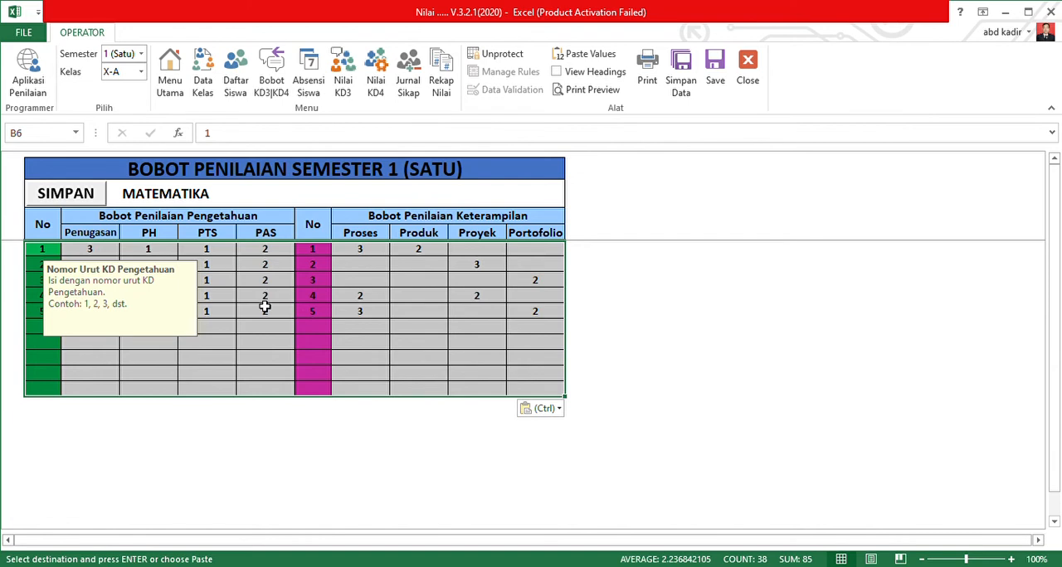
{"action": "left_click", "coordinate": [75, 193]}
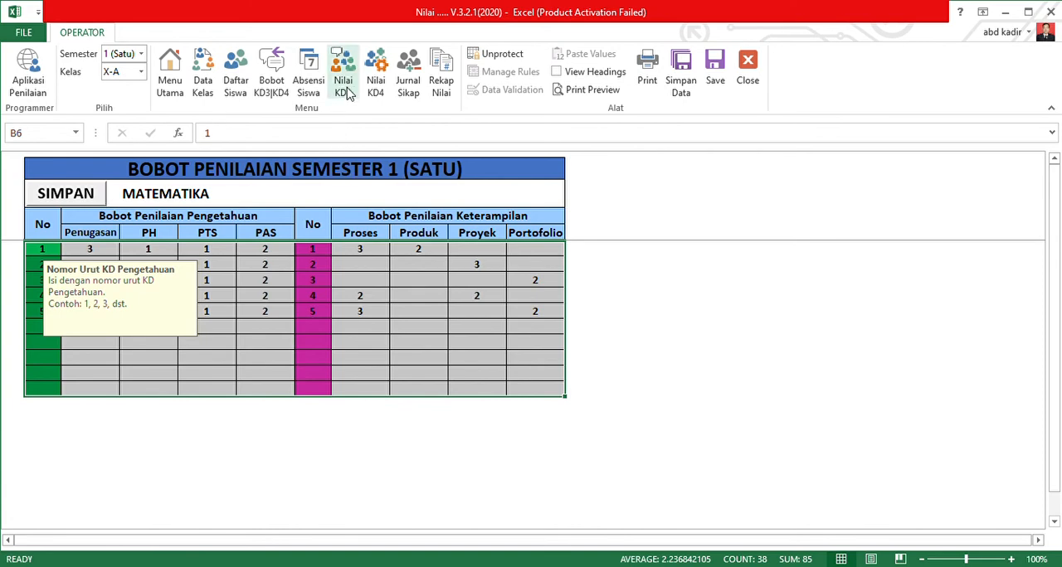
Look through class X-A's KD-4 grades, KD-3 grades, assessment weights and Daftar Hadir attendance sheet.
{"action": "left_click", "coordinate": [376, 83]}
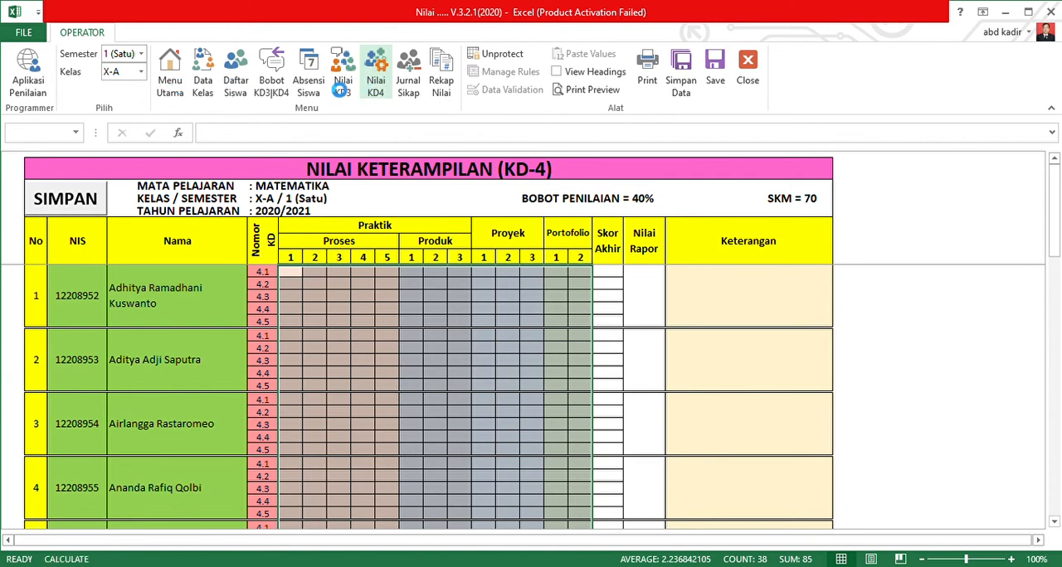
{"action": "left_click", "coordinate": [341, 86]}
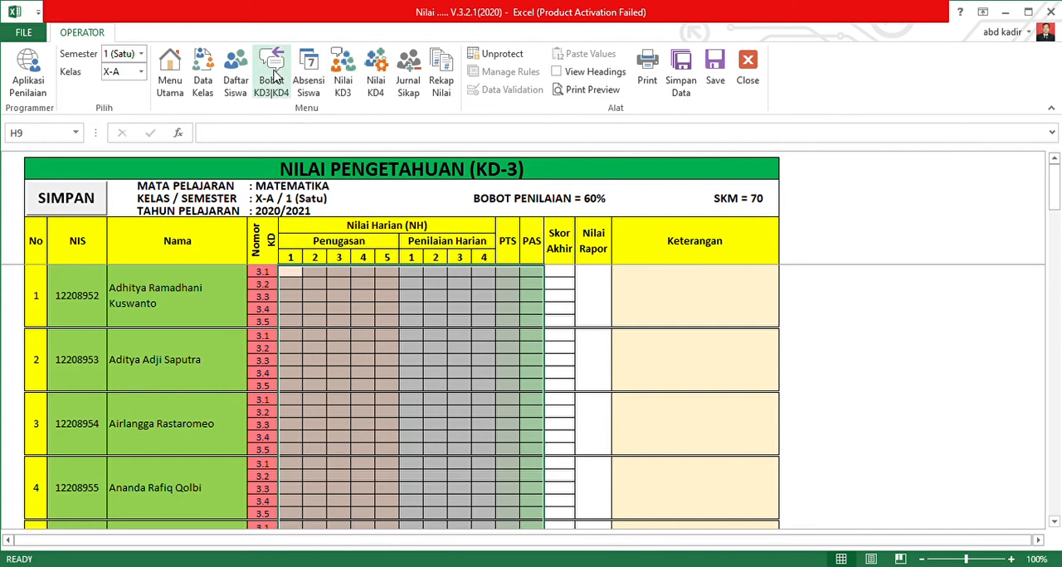
{"action": "left_click", "coordinate": [274, 76]}
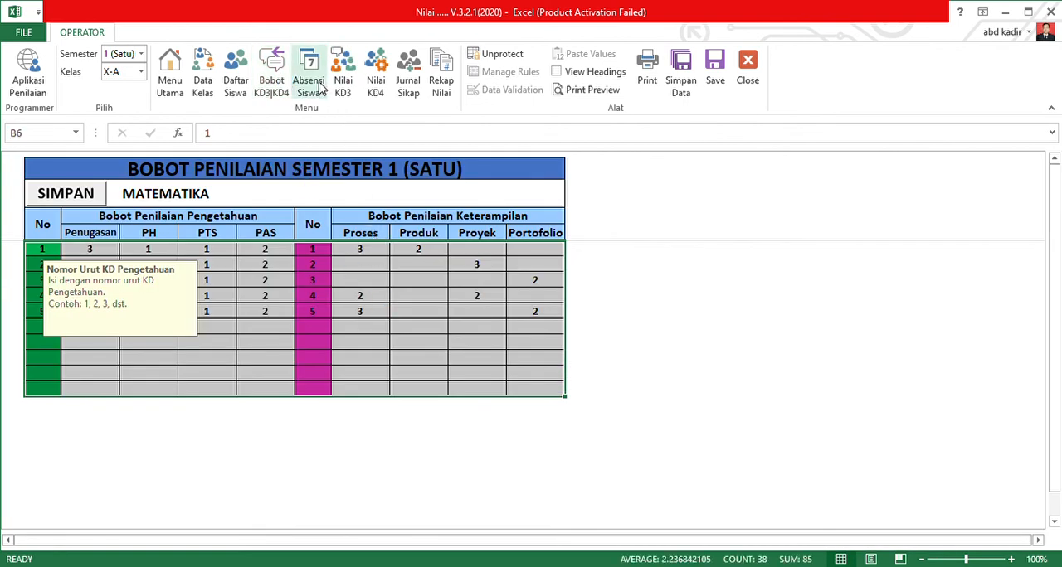
{"action": "left_click", "coordinate": [322, 88]}
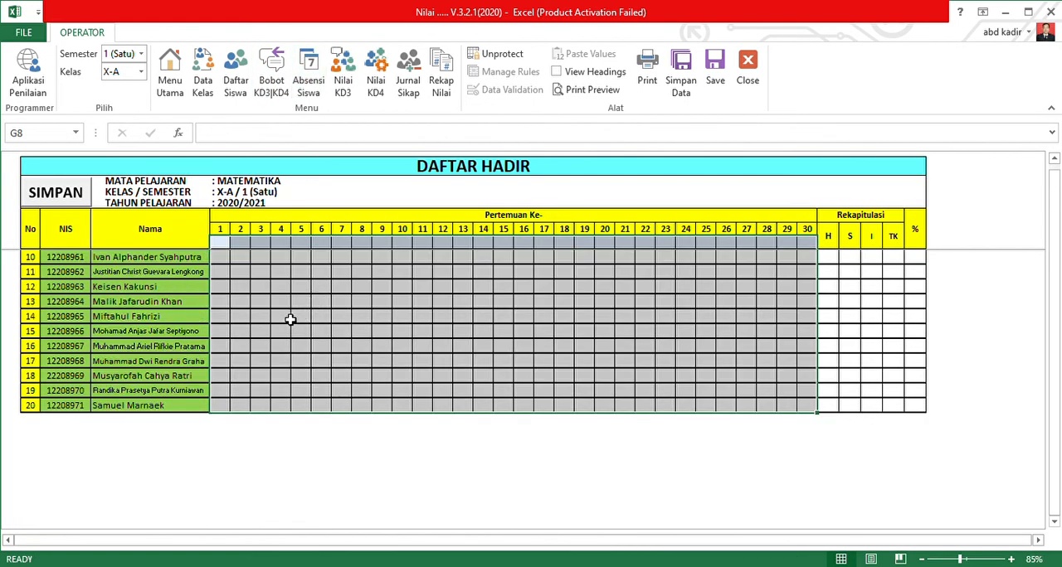
{"action": "scroll", "coordinate": [234, 312], "scroll_direction": "up", "scroll_amount": 3}
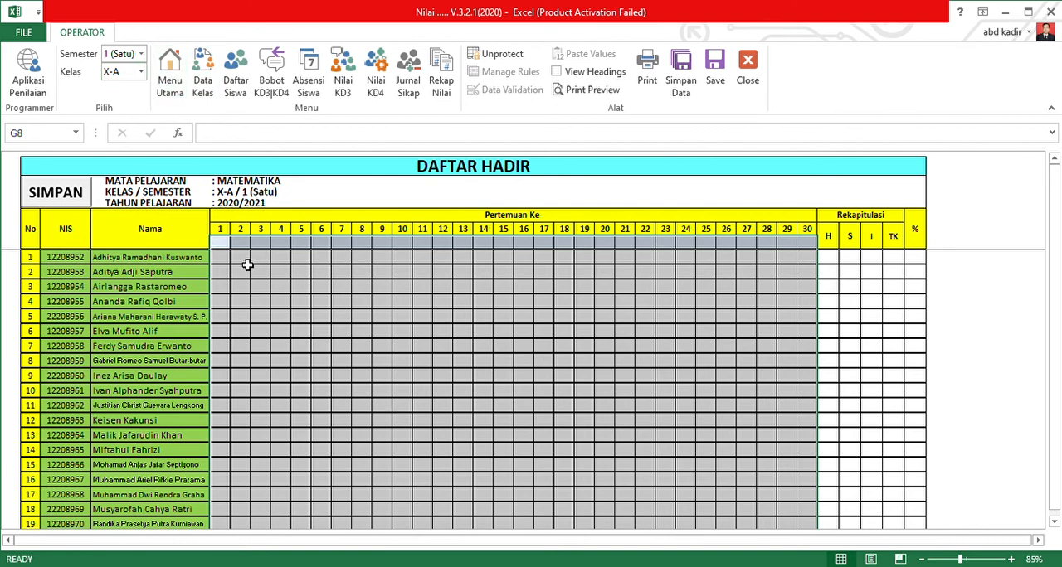
Compare the Daftar Hadir of class X-B with that of class X-A by switching between the two classes.
{"action": "left_click", "coordinate": [133, 72]}
{"action": "key", "text": "Return"}
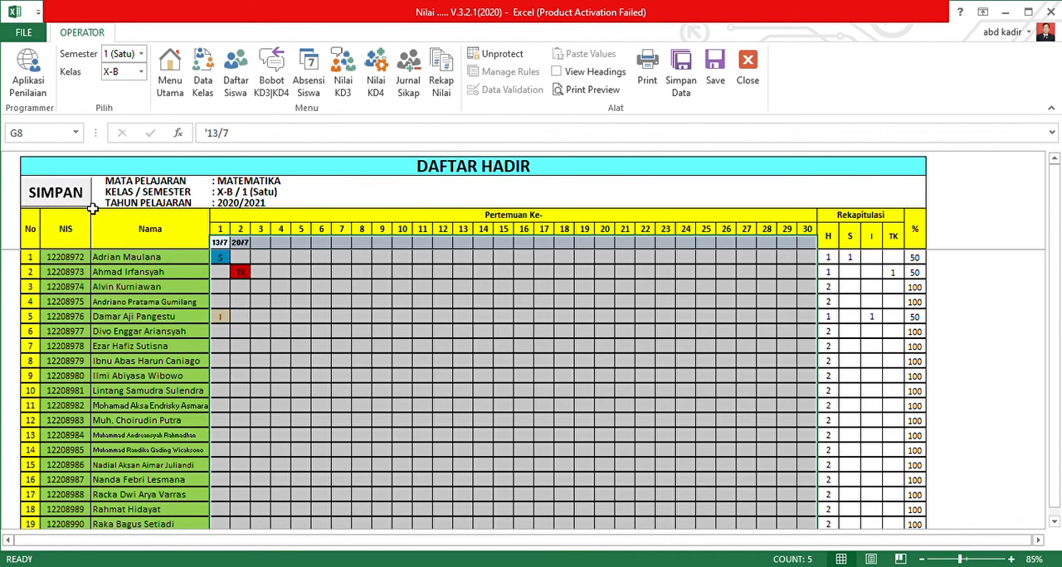
{"action": "left_click", "coordinate": [122, 72]}
{"action": "key", "text": "Return"}
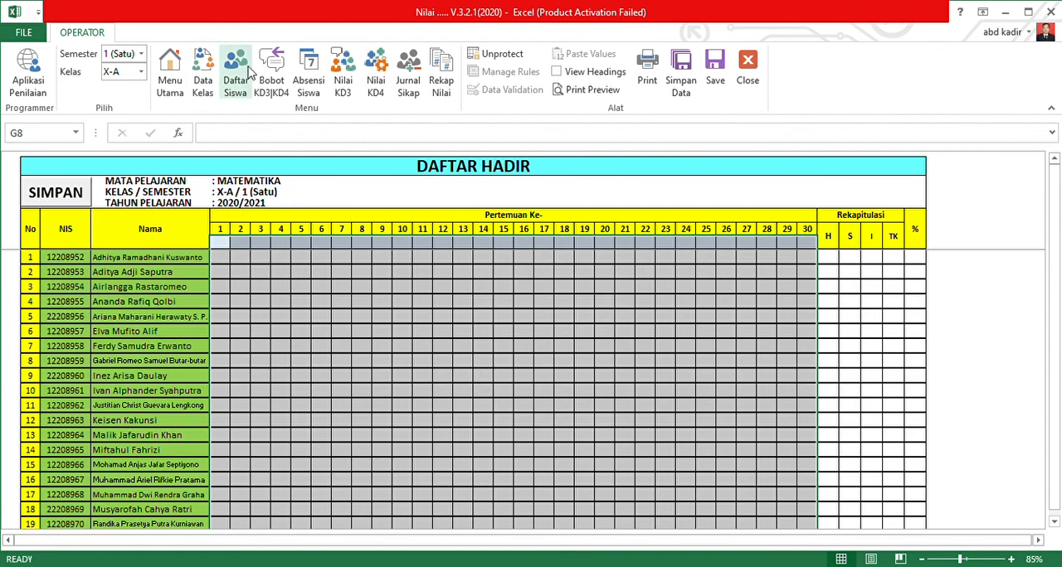
In class X-B's KD-3 grades, set student number 1's first Penilaian Harian score for KD 3.2 to 70 and save.
{"action": "left_click", "coordinate": [342, 71]}
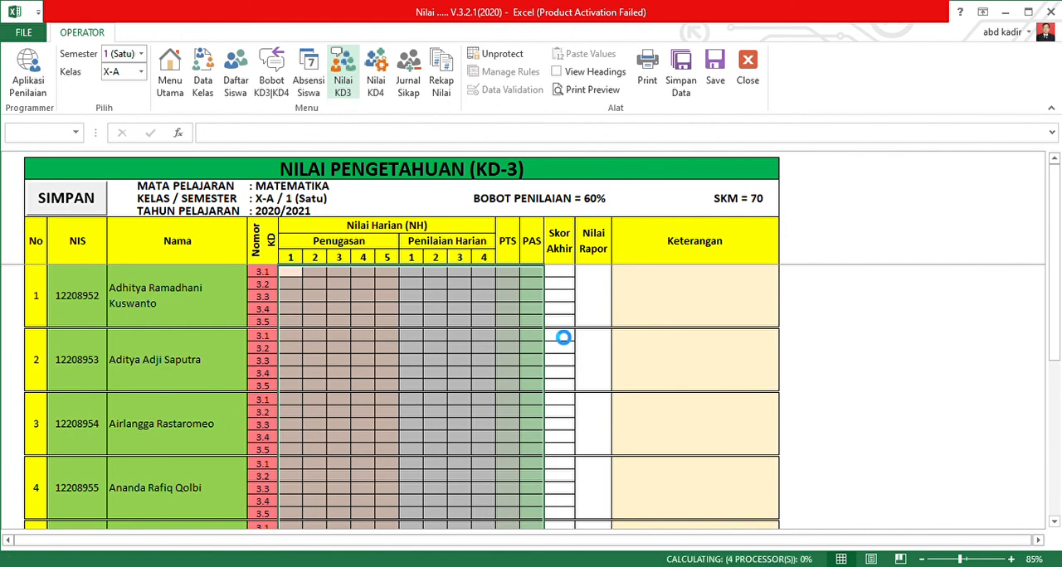
{"action": "left_click", "coordinate": [141, 71]}
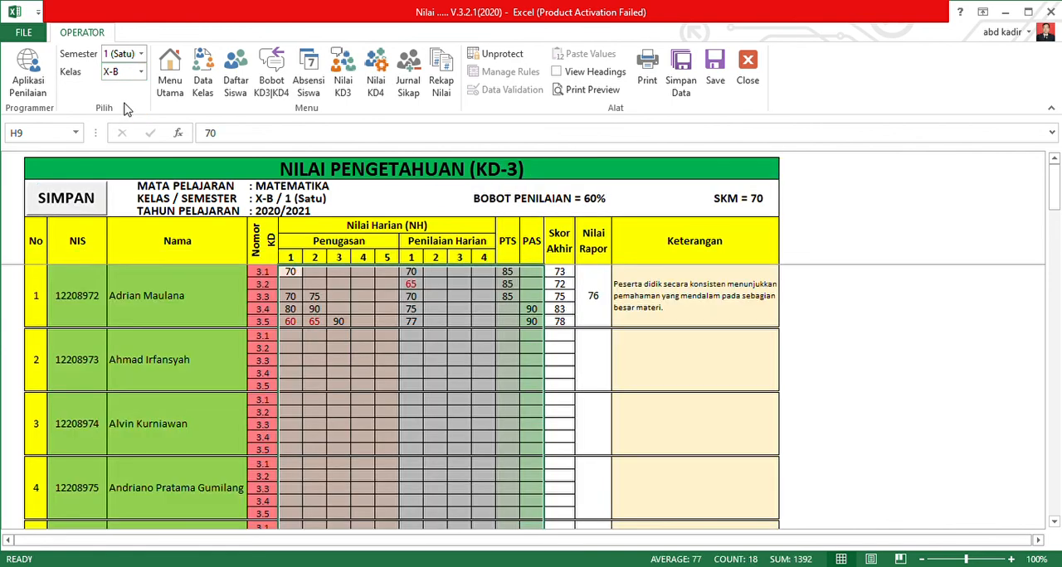
{"action": "left_click", "coordinate": [421, 285]}
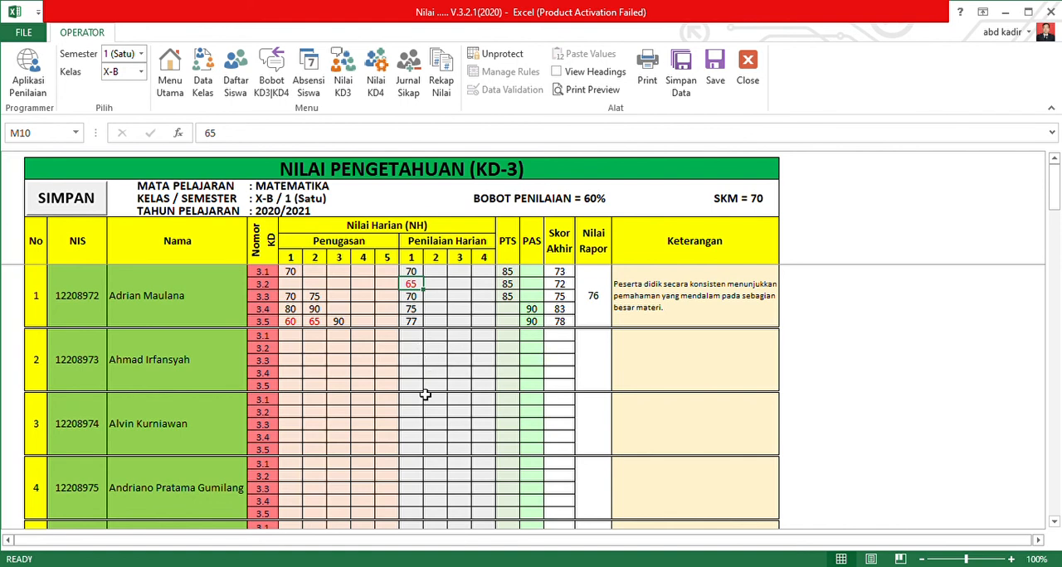
{"action": "type", "text": "7"}
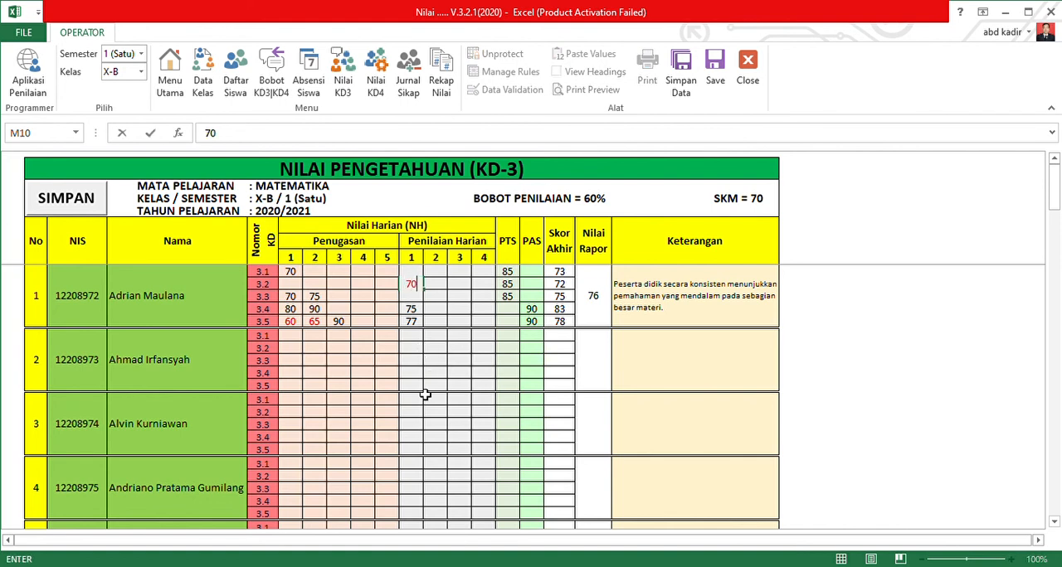
{"action": "type", "text": "0"}
{"action": "key", "text": "Return"}
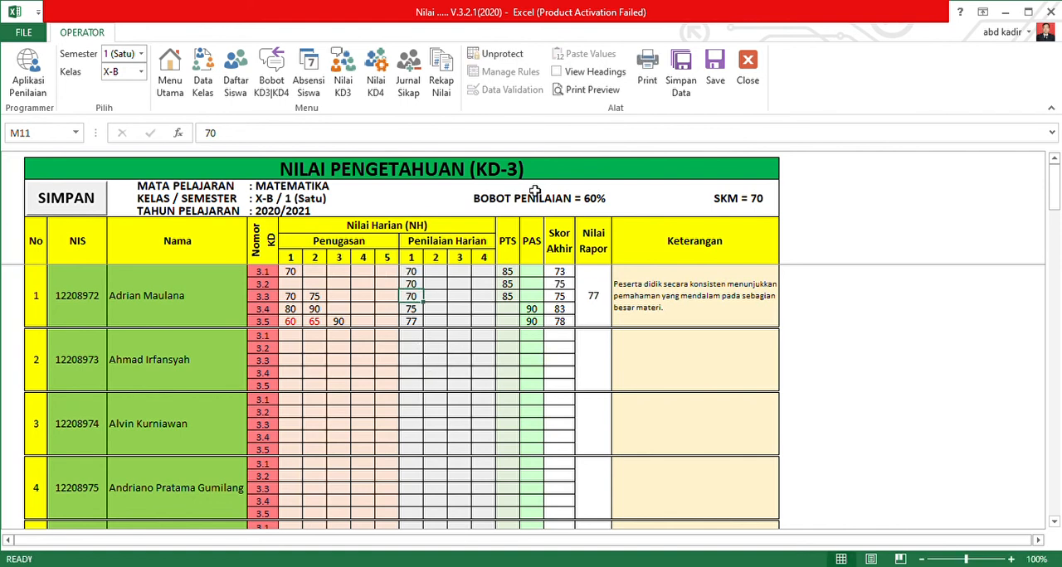
{"action": "left_click", "coordinate": [98, 203]}
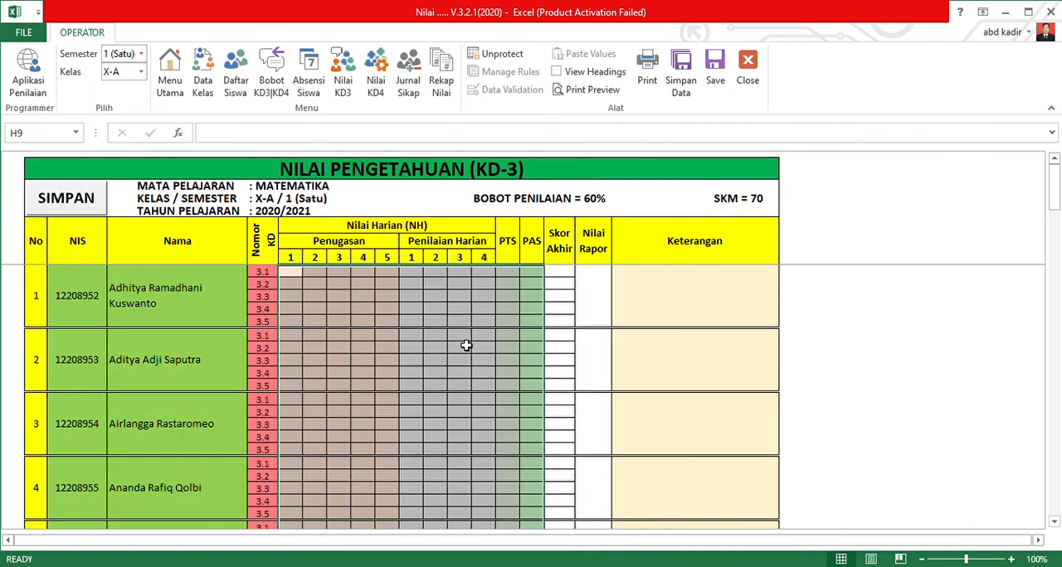
Compare the KD-4 skill grades of classes X-A and X-B by switching between the classes, ending on X-A.
{"action": "left_click", "coordinate": [377, 73]}
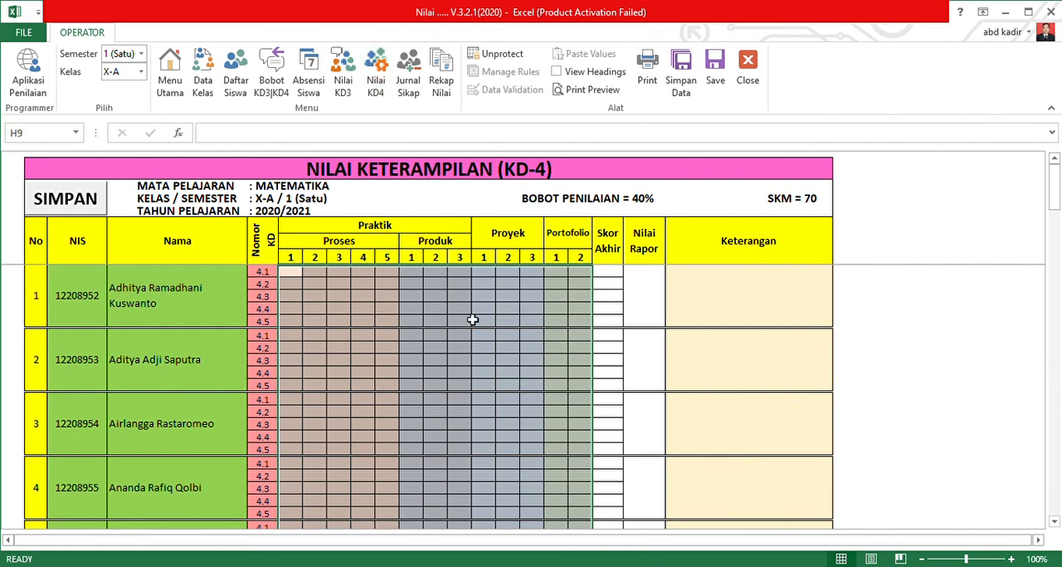
{"action": "left_click", "coordinate": [142, 73]}
{"action": "left_click", "coordinate": [120, 104]}
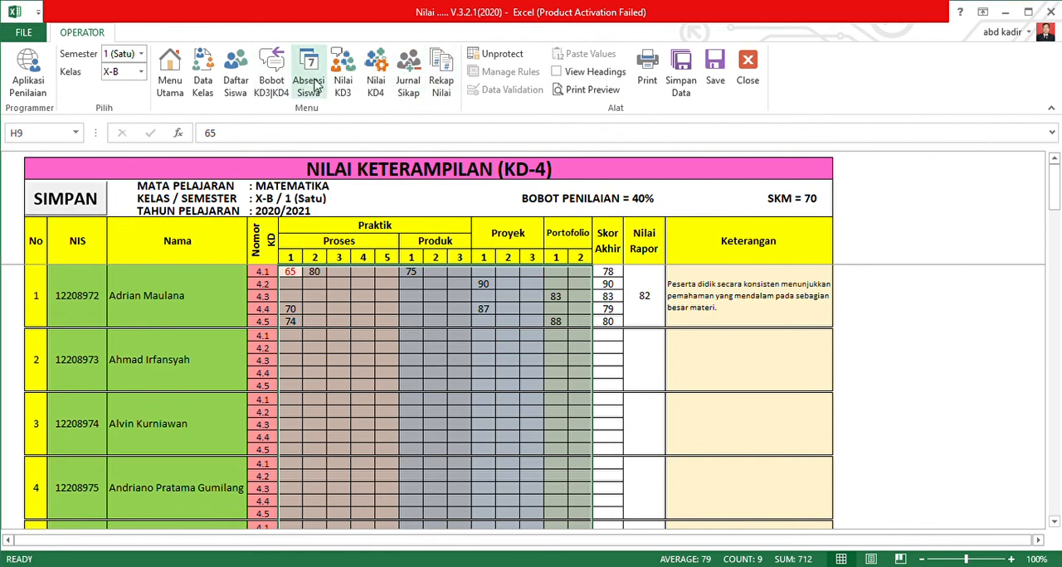
{"action": "left_click", "coordinate": [132, 73]}
{"action": "key", "text": "Return"}
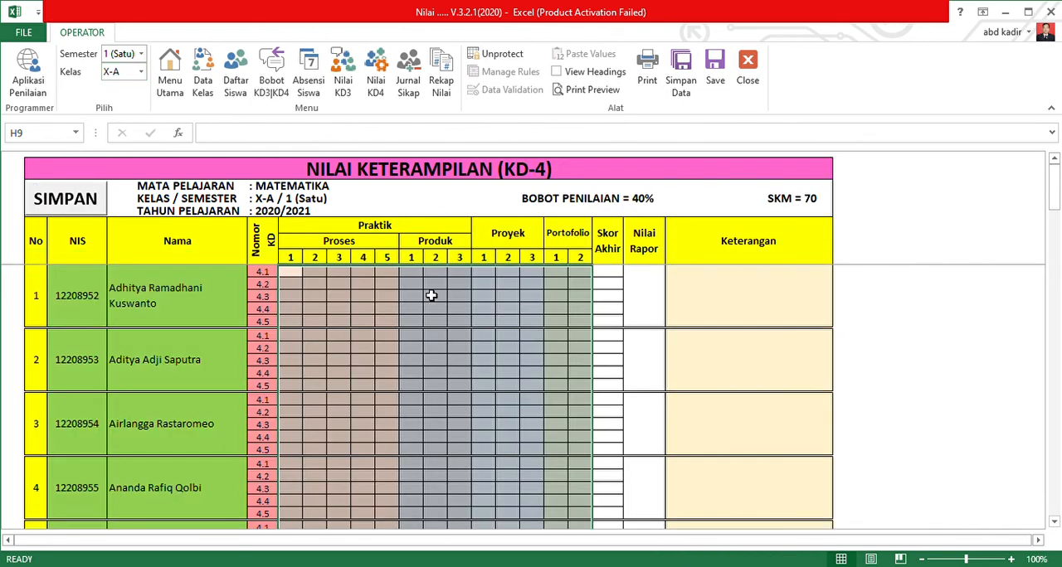
{"action": "scroll", "coordinate": [432, 296], "scroll_direction": "down", "scroll_amount": 5}
{"action": "scroll", "coordinate": [446, 351], "scroll_direction": "up", "scroll_amount": 5}
Open class X-A's Rekap Nilai and turn its row and column headings on and off again.
{"action": "left_click", "coordinate": [440, 83]}
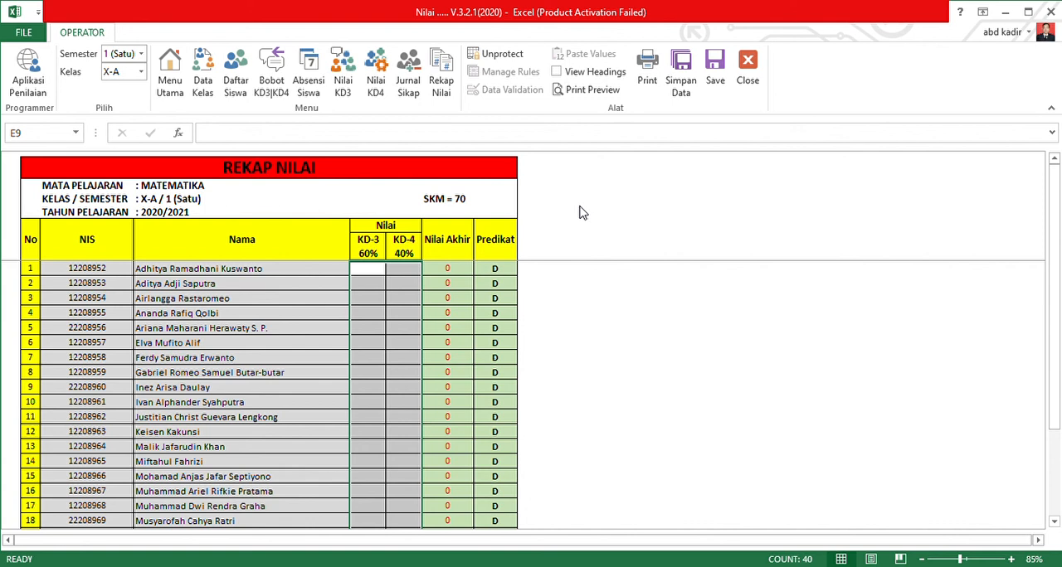
{"action": "left_click", "coordinate": [579, 74]}
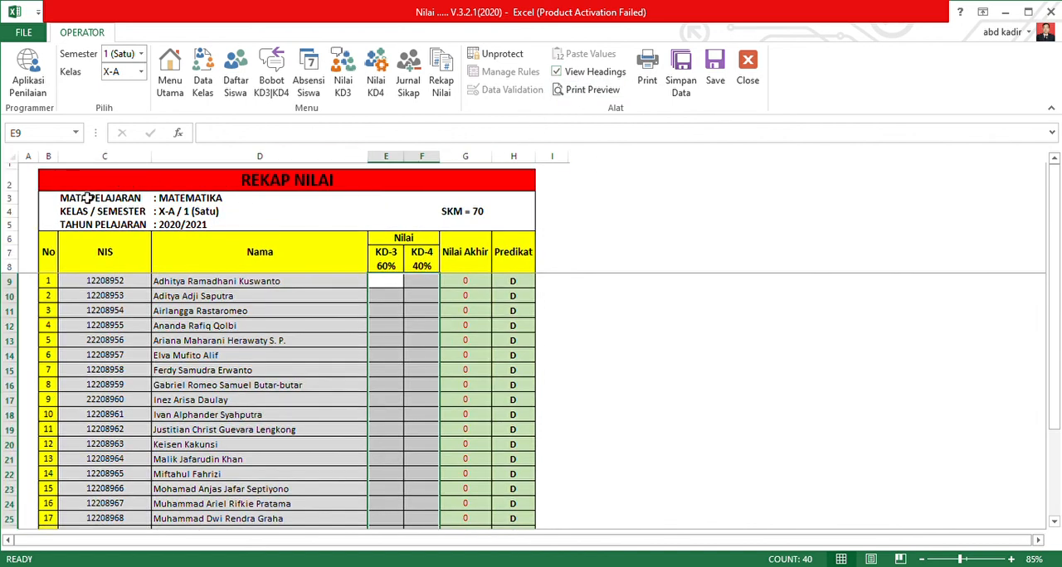
{"action": "left_click", "coordinate": [602, 73]}
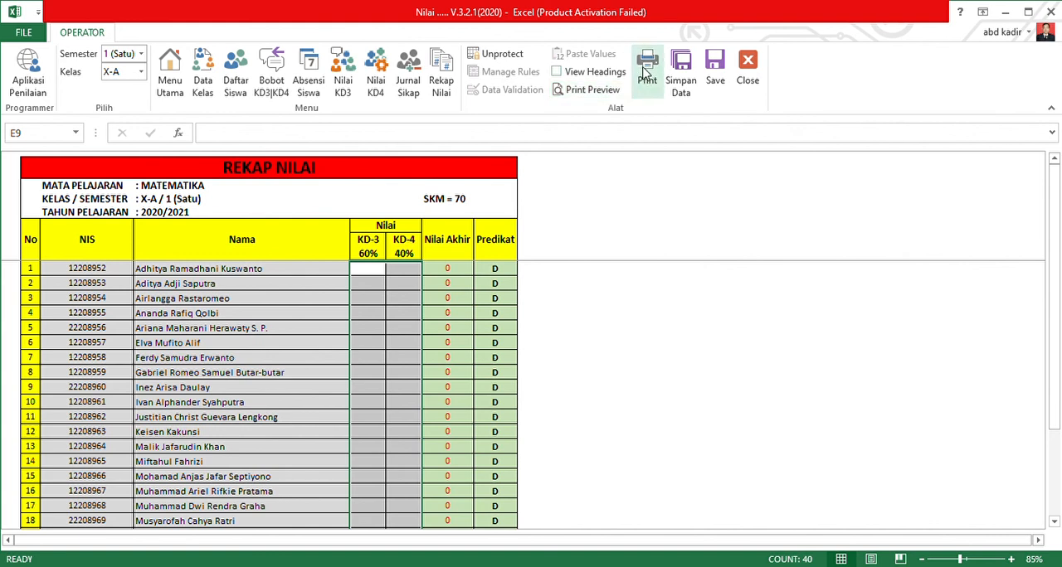
Check the print preview of class X-A's Rekap Nilai and return to the sheet.
{"action": "left_click", "coordinate": [618, 90]}
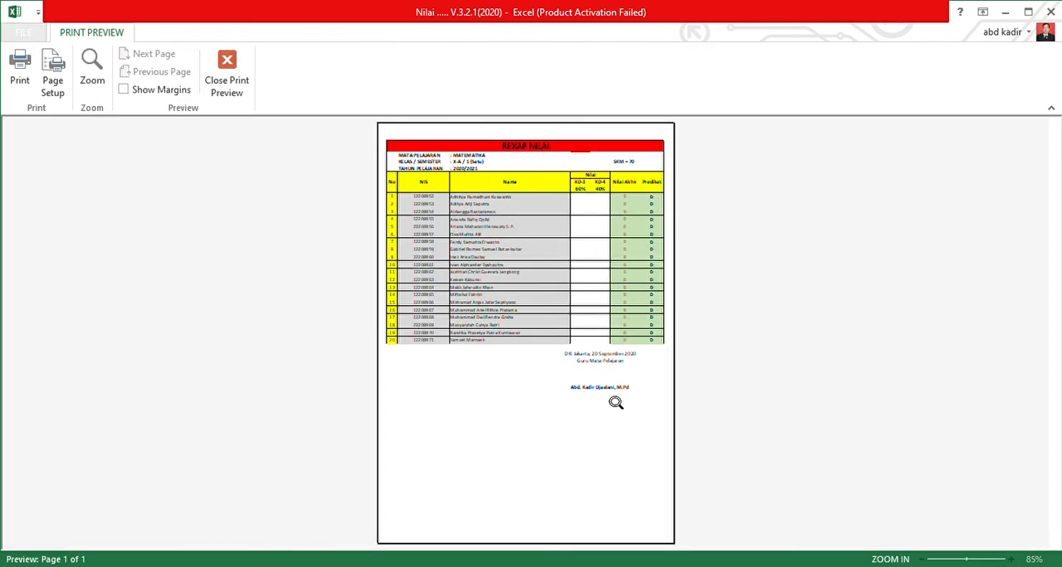
{"action": "left_click", "coordinate": [227, 68]}
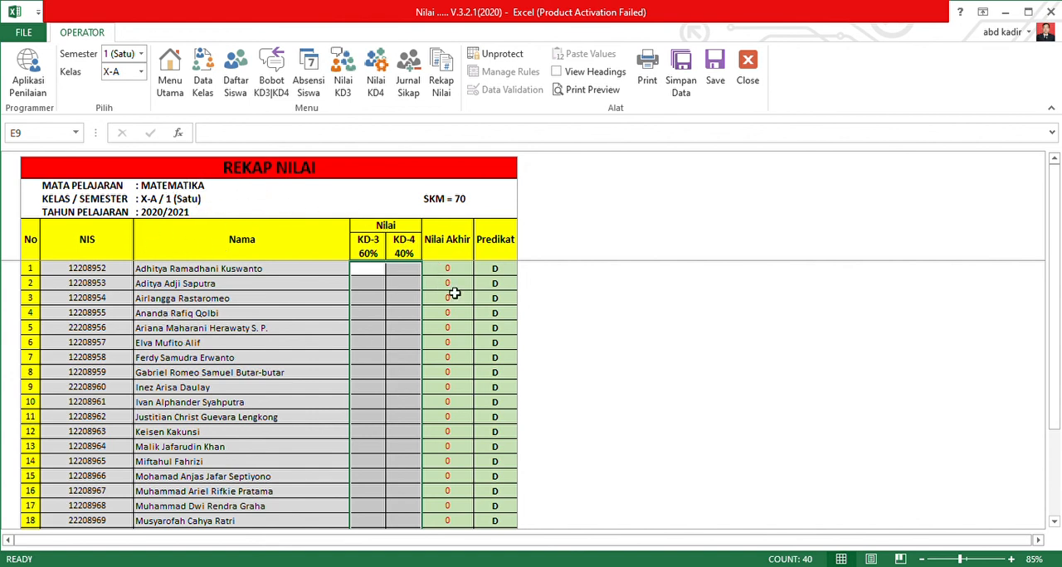
Save the grading data with Simpan Data and close the workbook from the Rekap Nilai sheet.
{"action": "left_click", "coordinate": [682, 75]}
{"action": "left_click", "coordinate": [1052, 12]}
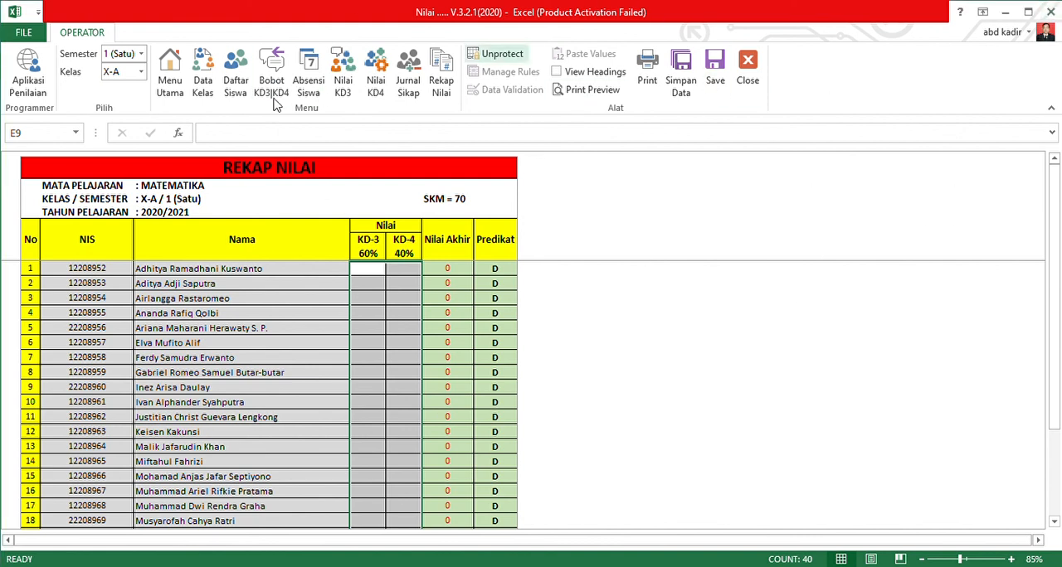
{"action": "left_click", "coordinate": [749, 70]}
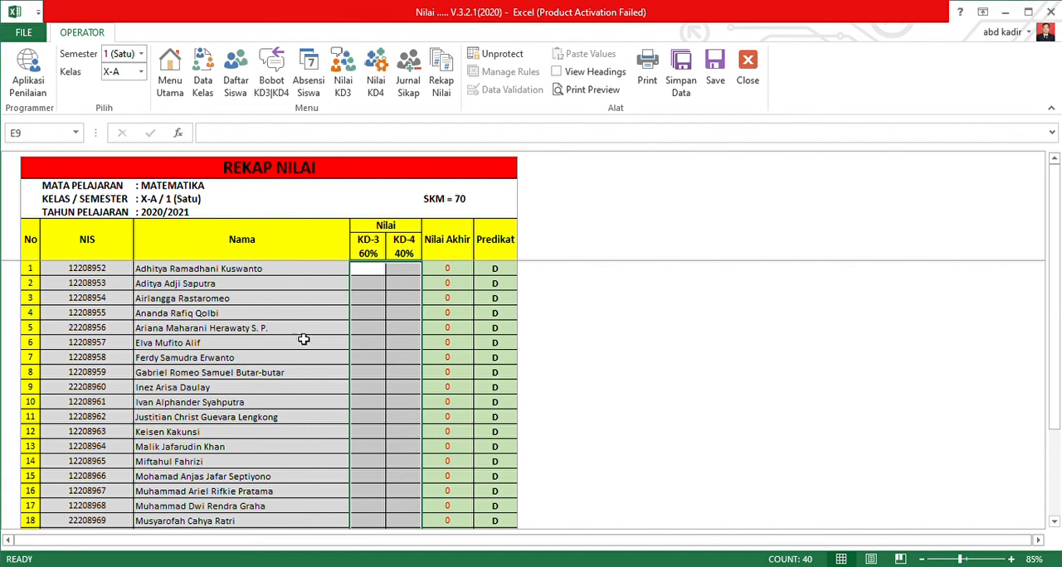
{"action": "left_click", "coordinate": [403, 329]}
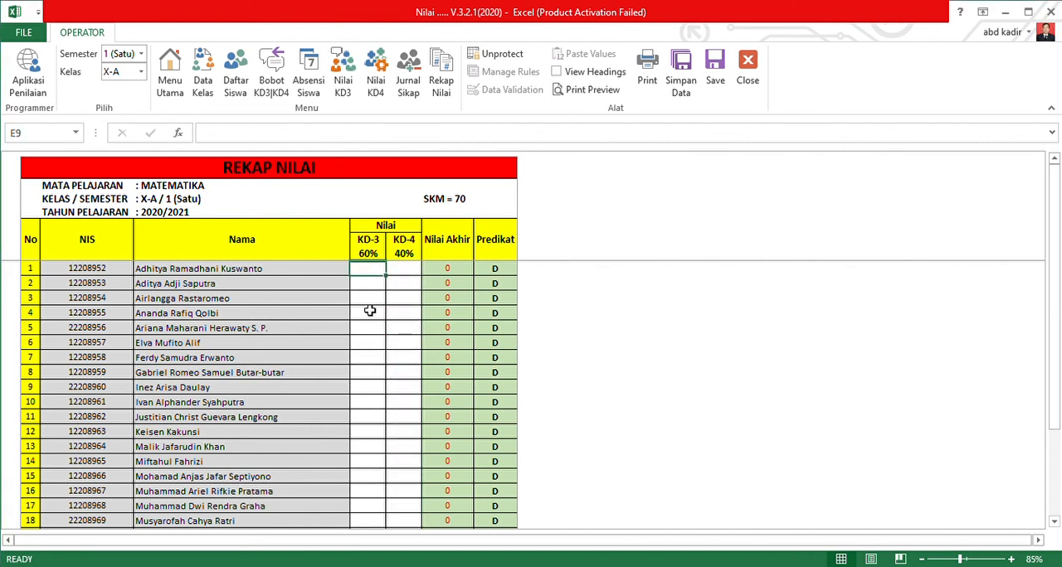
{"action": "left_click", "coordinate": [396, 388]}
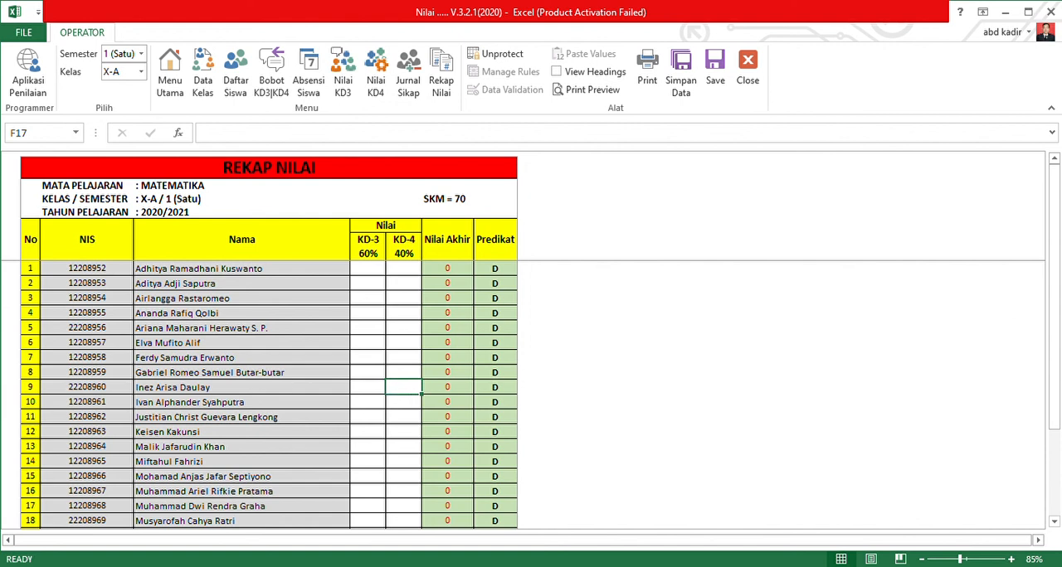
{"action": "left_click", "coordinate": [747, 73]}
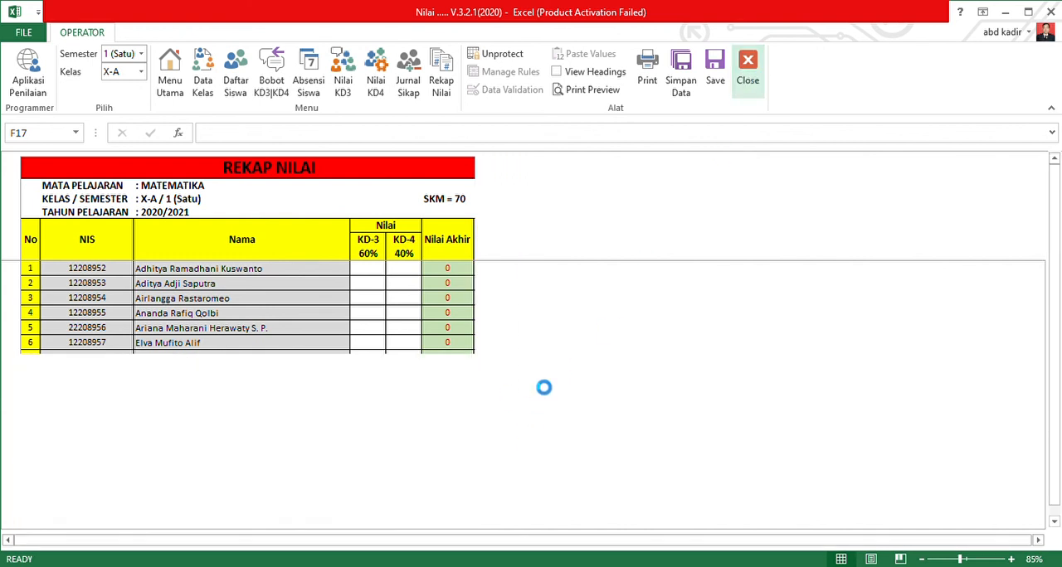